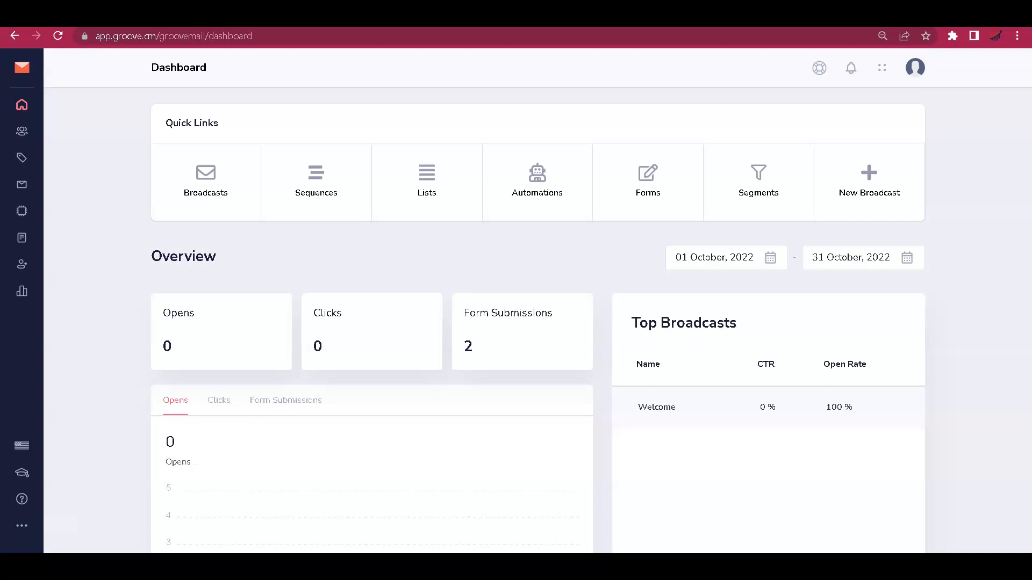
# Step: Switch to the Google Docs document and enlarge the whole list of products and offers to font size 22
pyautogui.click(88, 377)
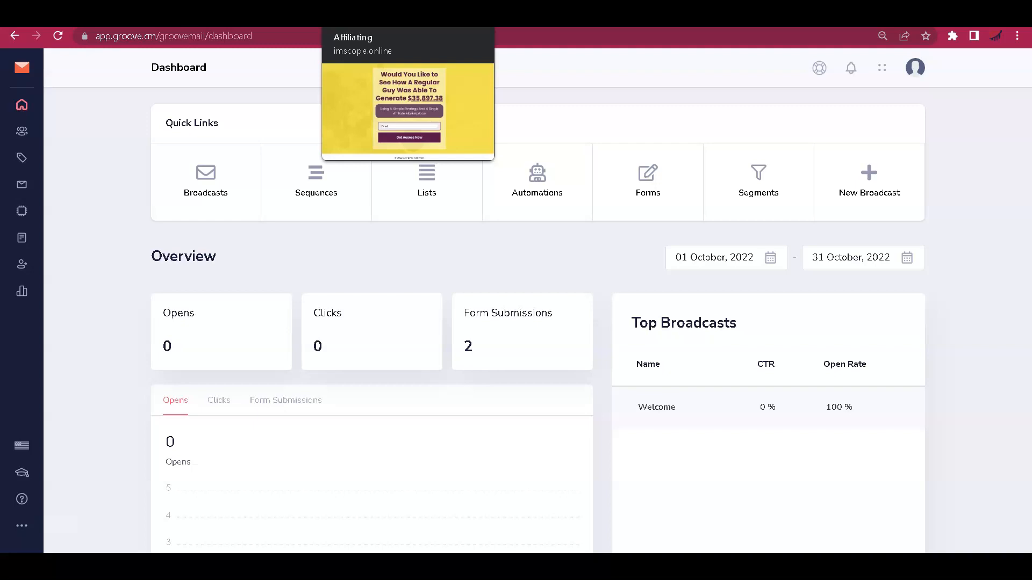
pyautogui.click(371, 17)
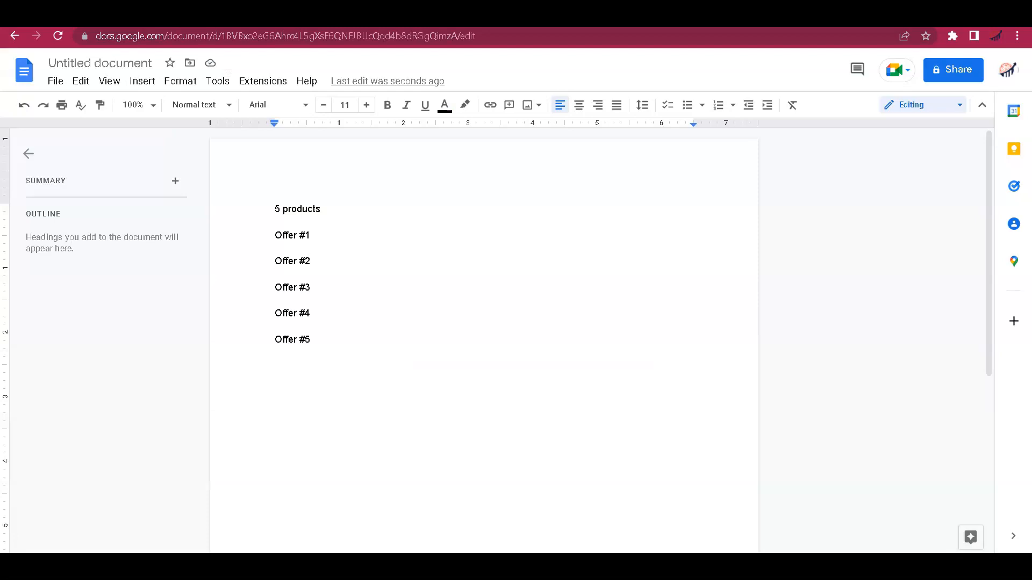
pyautogui.moveTo(273, 209); pyautogui.dragTo(329, 385)
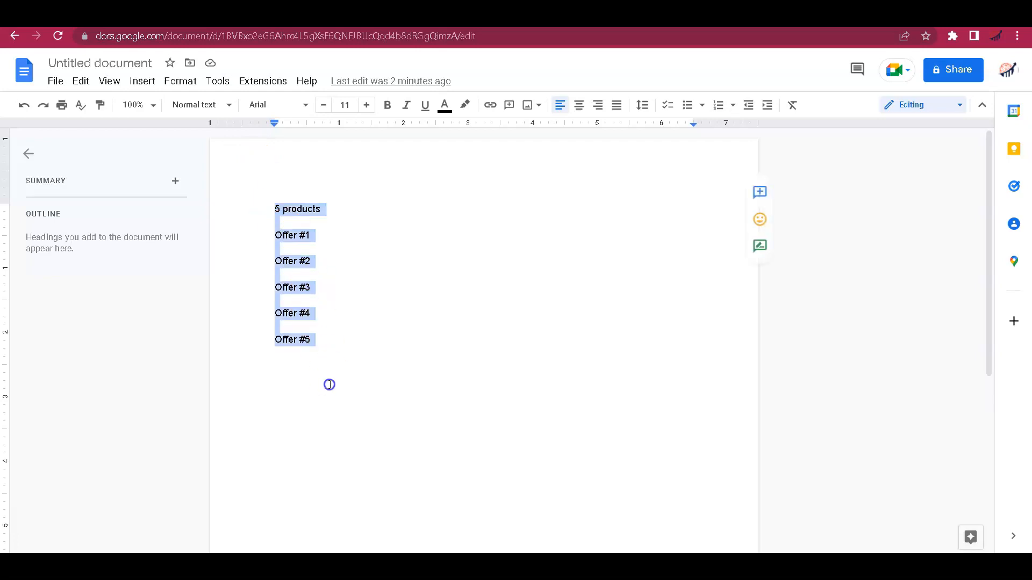
pyautogui.click(366, 105)
pyautogui.click(394, 319)
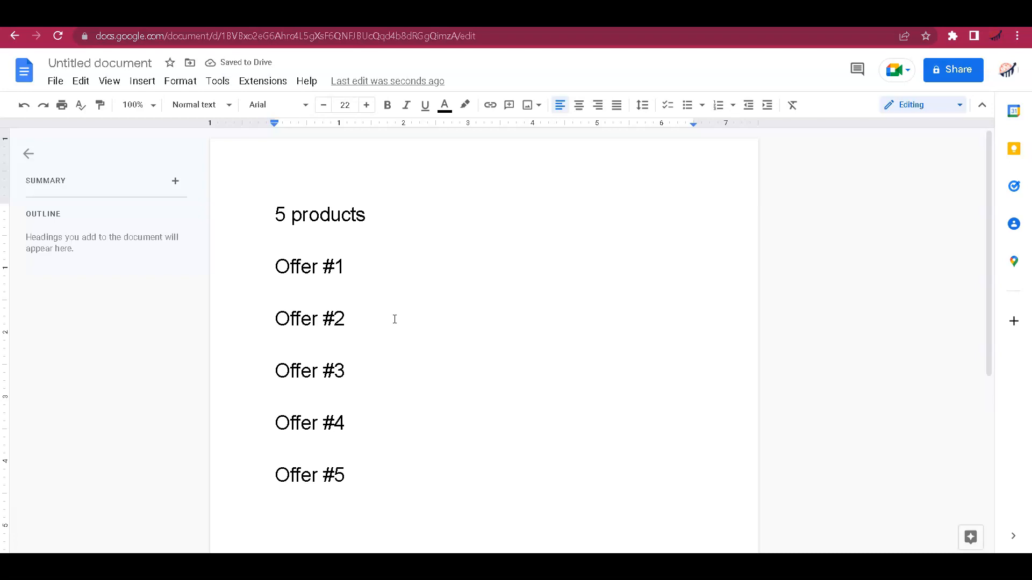
pyautogui.click(391, 212)
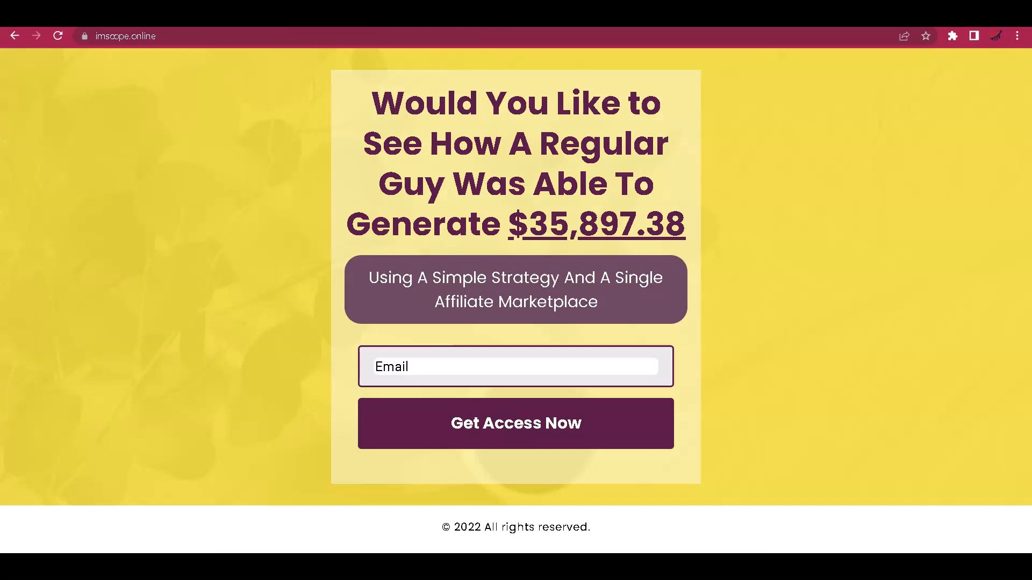
# Step: In GrooveMail, start a new tag named "Affiliating" with the description "Build a Profitable Online Business"
pyautogui.click(446, 173)
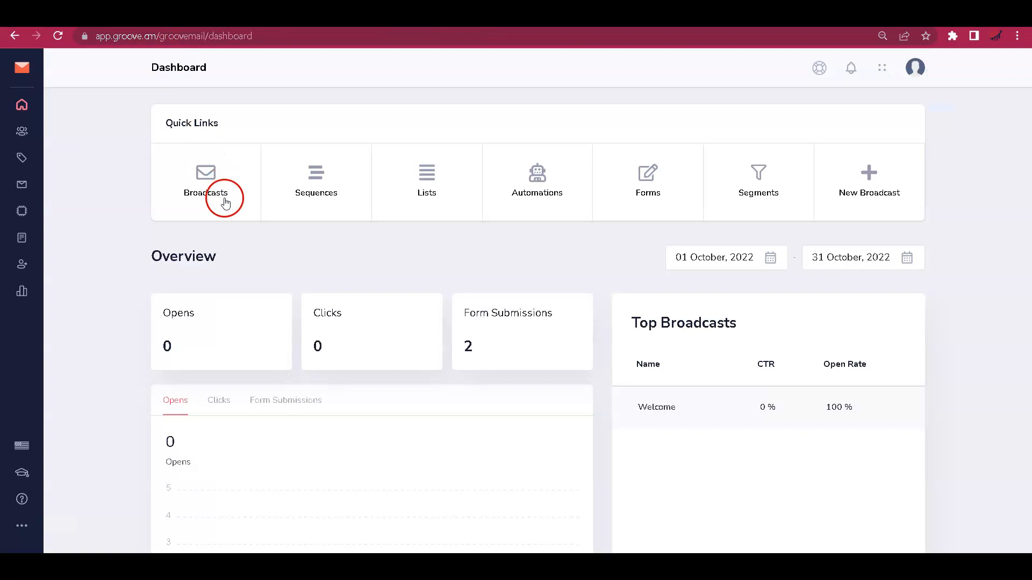
pyautogui.click(438, 196)
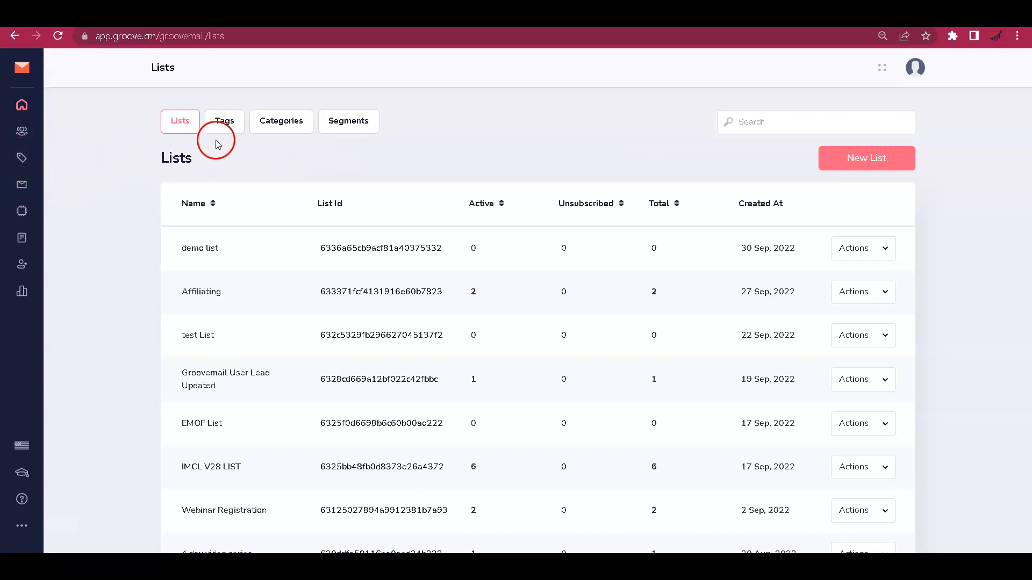
pyautogui.click(232, 128)
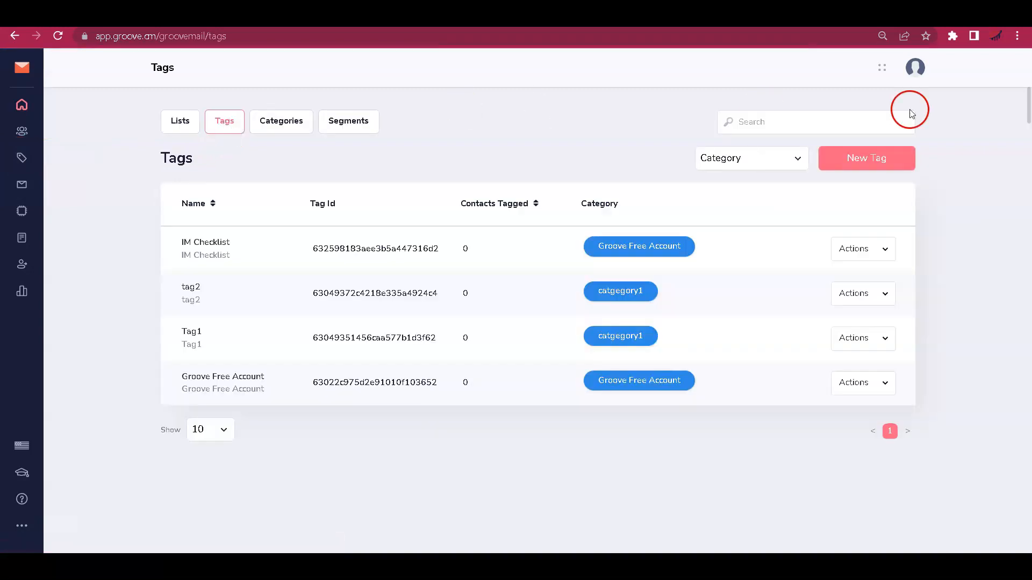
pyautogui.click(890, 149)
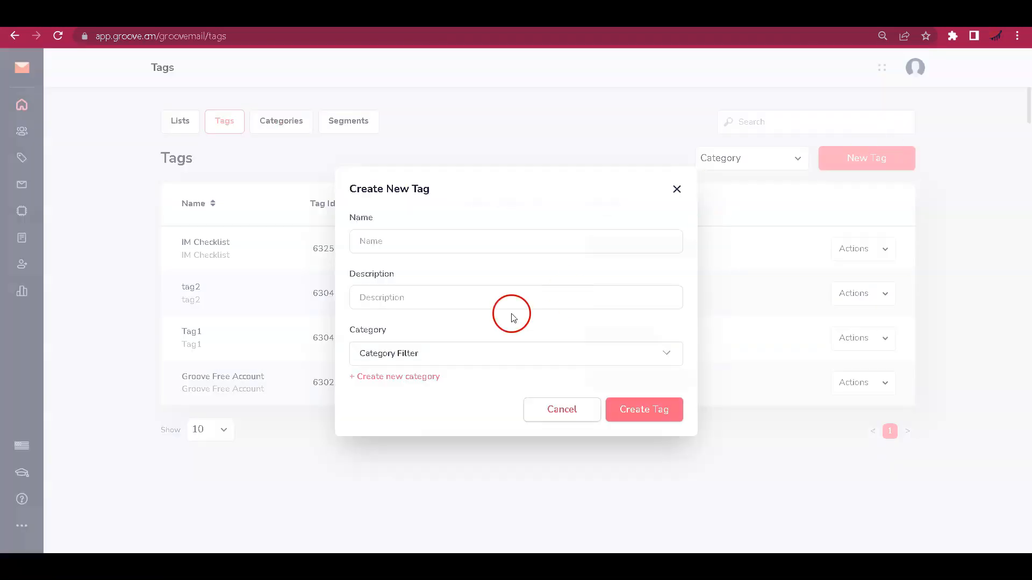
pyautogui.click(392, 240)
pyautogui.write('Affiliating')
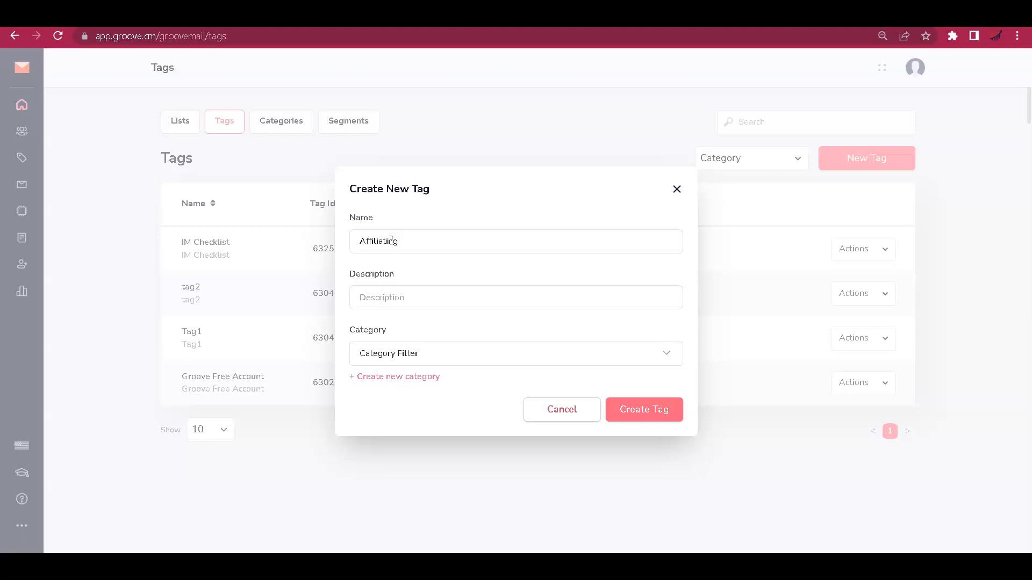
pyautogui.click(395, 293)
pyautogui.write('Build a Profitable Online Business')
# Step: Add a new tag category named "MY Promotion" while creating the tag
pyautogui.click(436, 377)
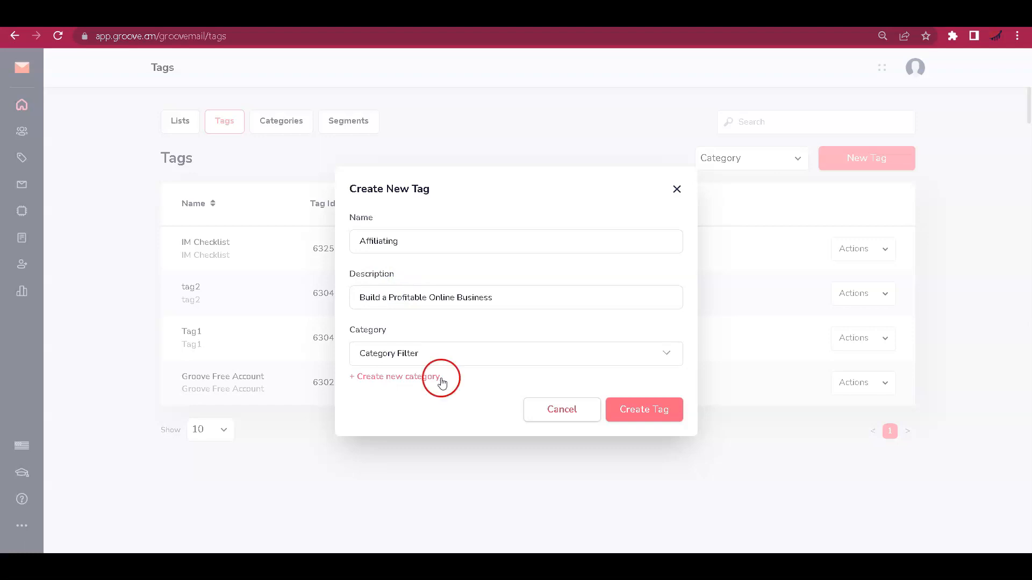
pyautogui.click(419, 396)
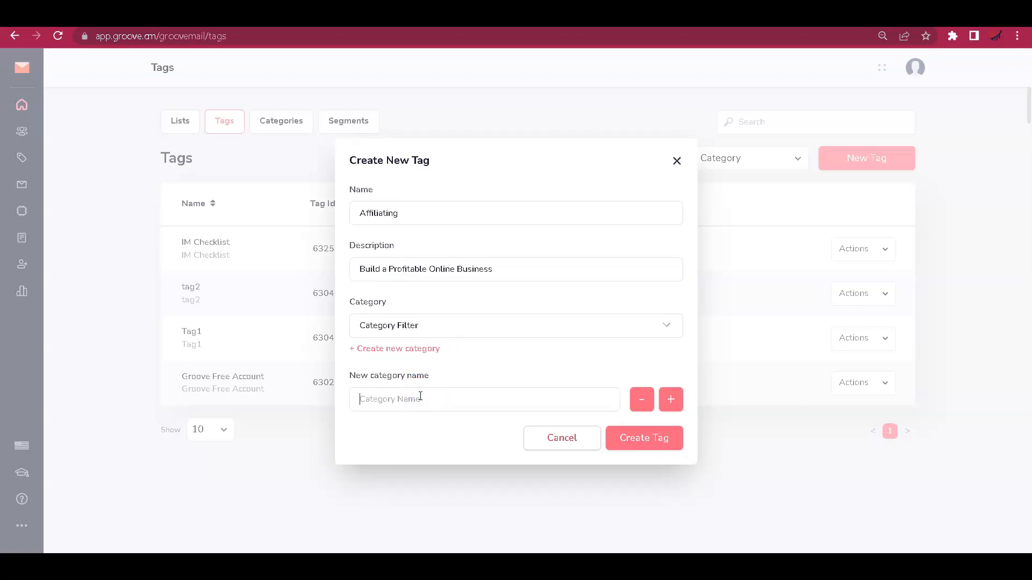
pyautogui.write('MY Promotion')
pyautogui.click(670, 399)
# Step: Assign the MY Promotion category to the Affiliating tag and create the tag
pyautogui.click(511, 352)
pyautogui.scroll(-1, 428, 407)
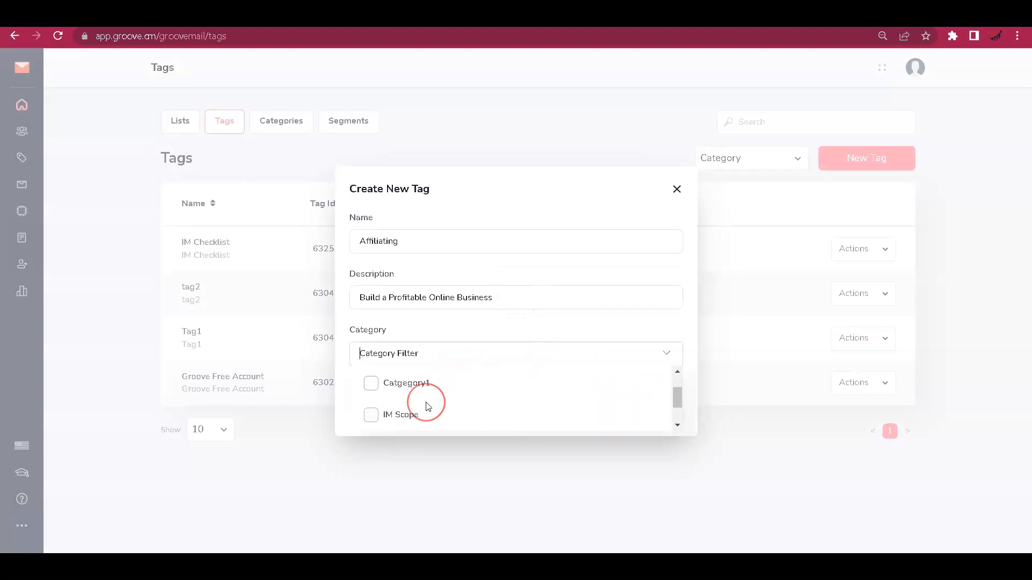
pyautogui.scroll(-1, 425, 406)
pyautogui.click(373, 409)
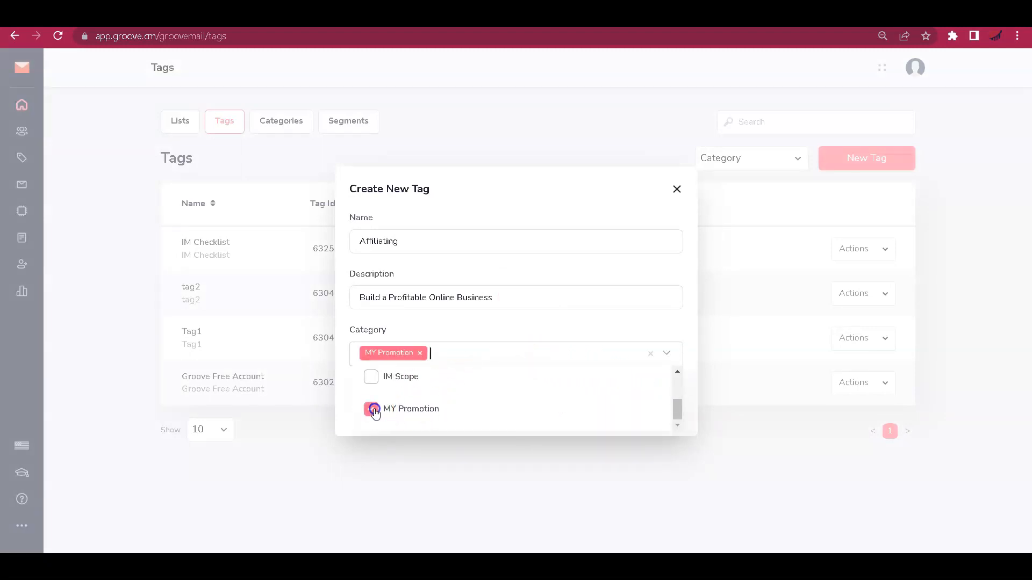
pyautogui.click(513, 320)
pyautogui.click(645, 410)
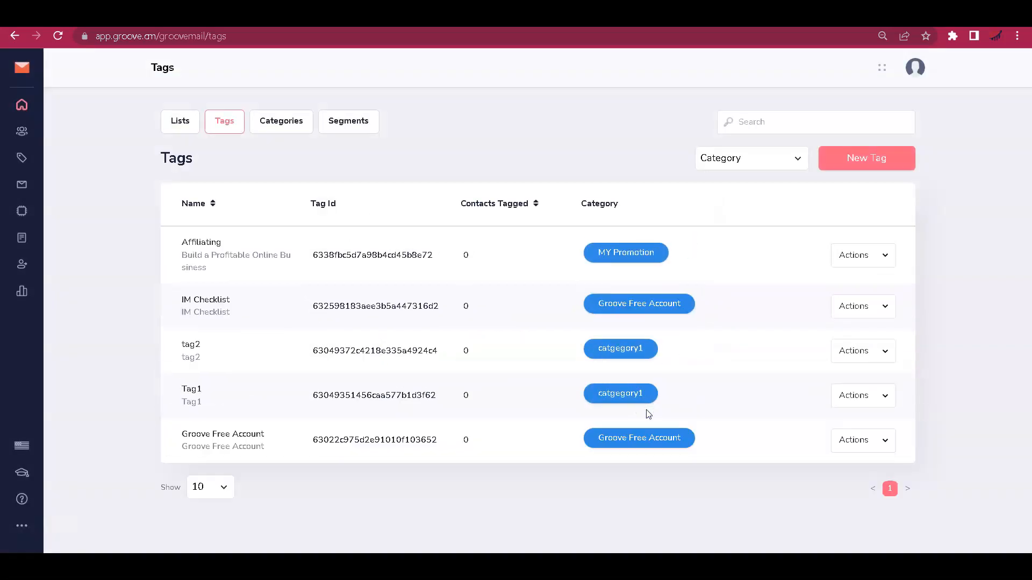
# Step: Create another tag with "Offer #2" as both name and description in the MY Promotion category
pyautogui.click(897, 169)
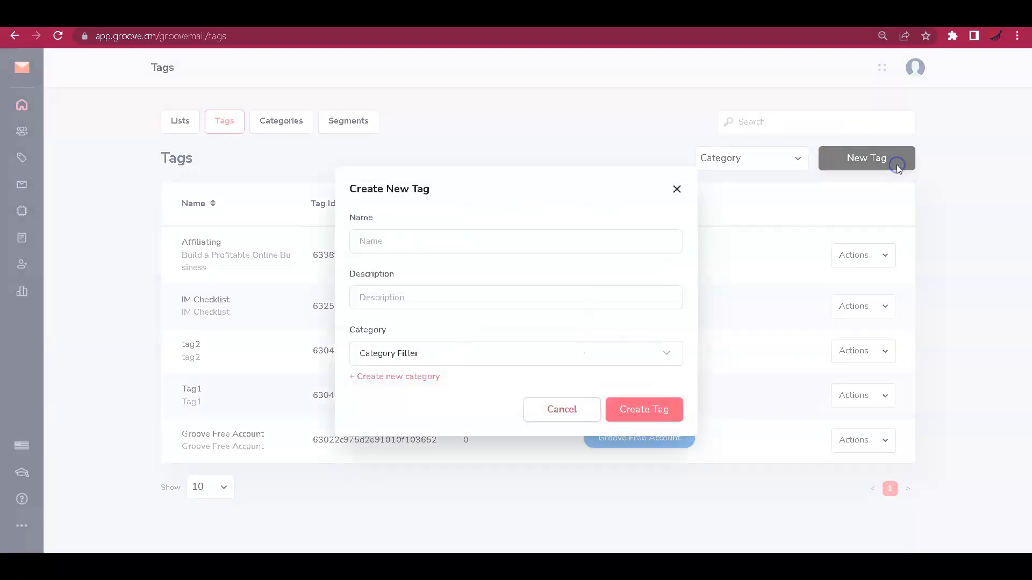
pyautogui.click(385, 245)
pyautogui.write('Offer #2')
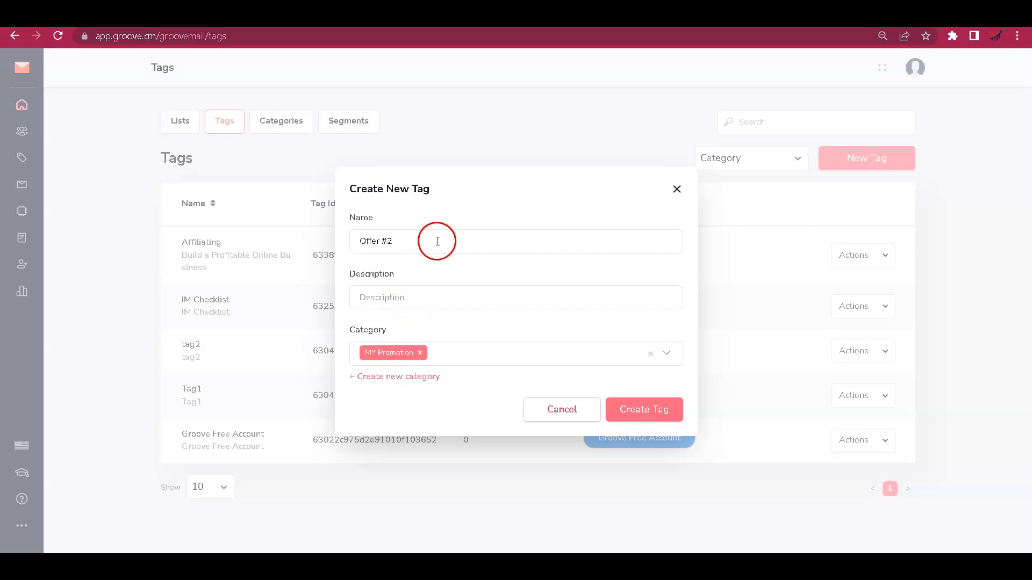
pyautogui.doubleClick(437, 241)
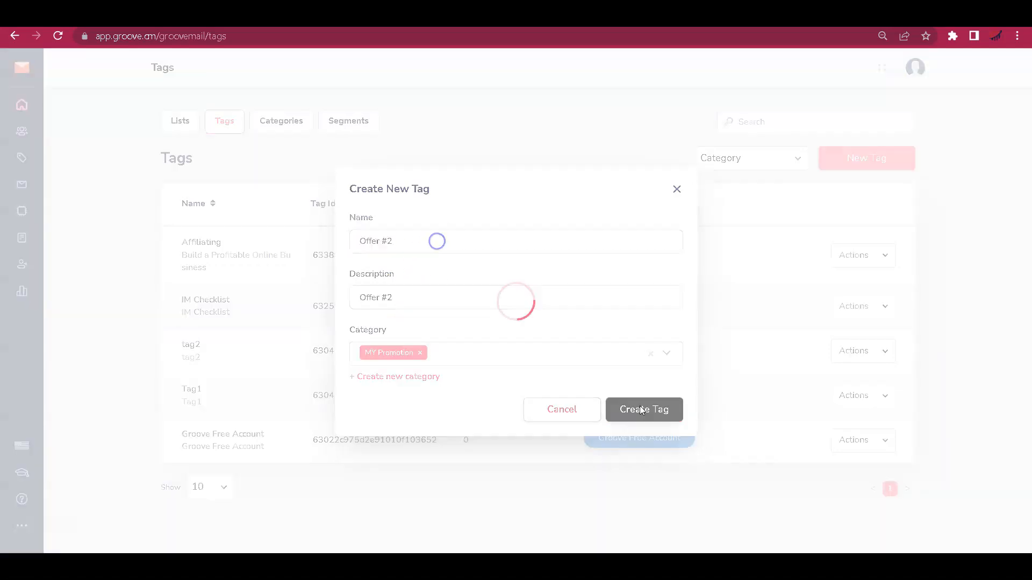
pyautogui.click(639, 405)
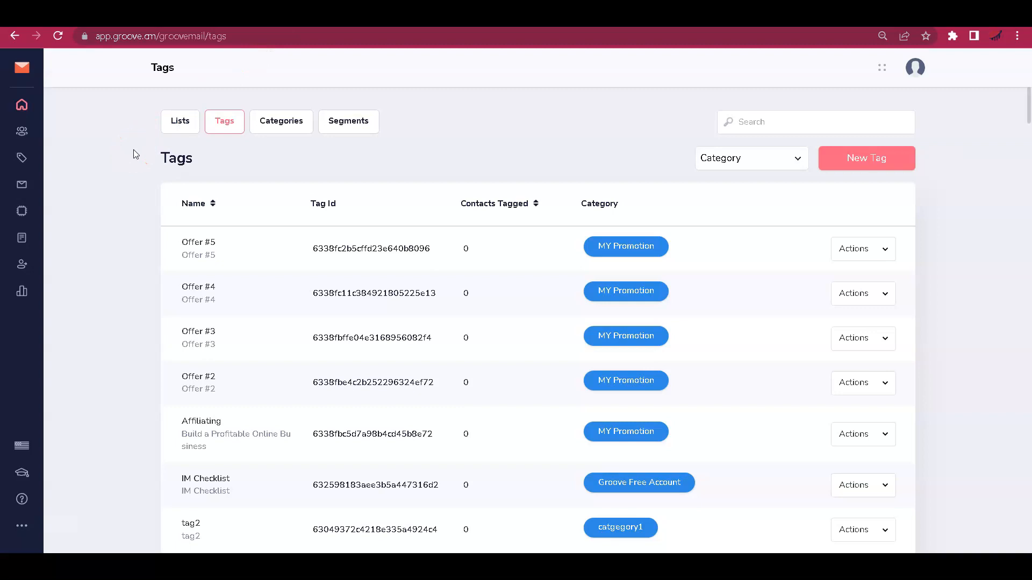
# Step: Go to the email sequences and start a new sequence named "Affiliating Squence"
pyautogui.click(23, 186)
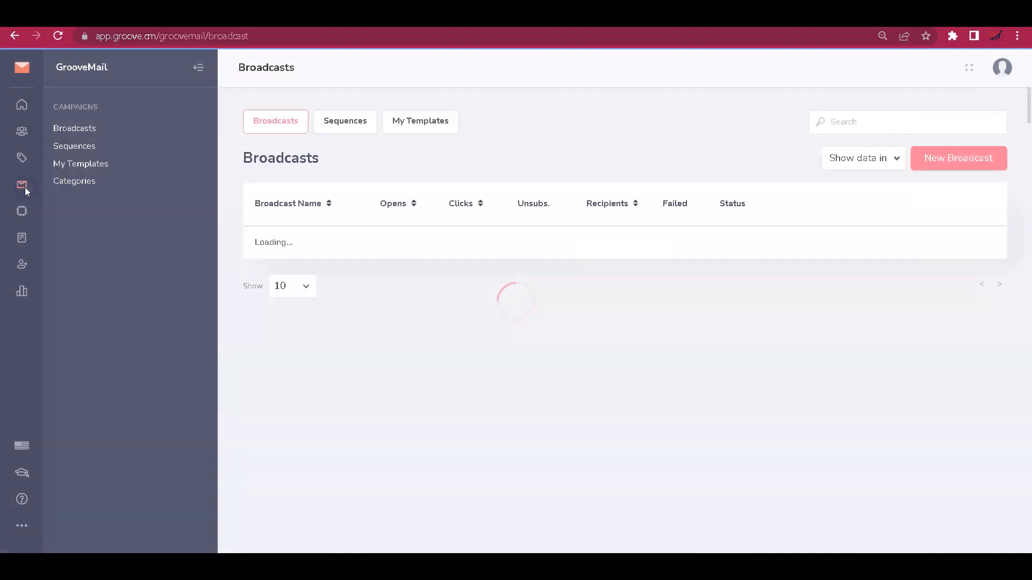
pyautogui.click(75, 154)
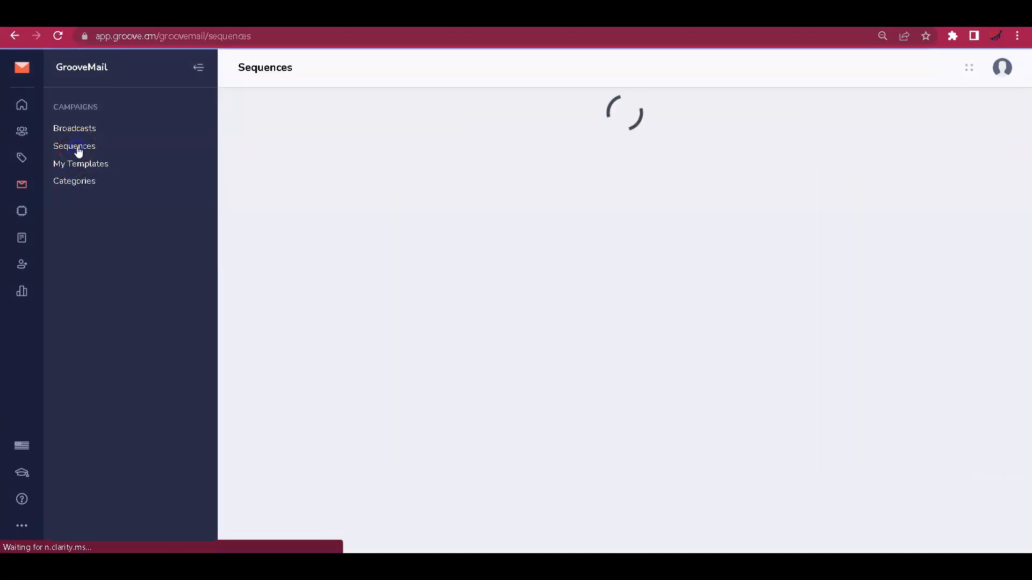
pyautogui.click(986, 156)
pyautogui.click(551, 269)
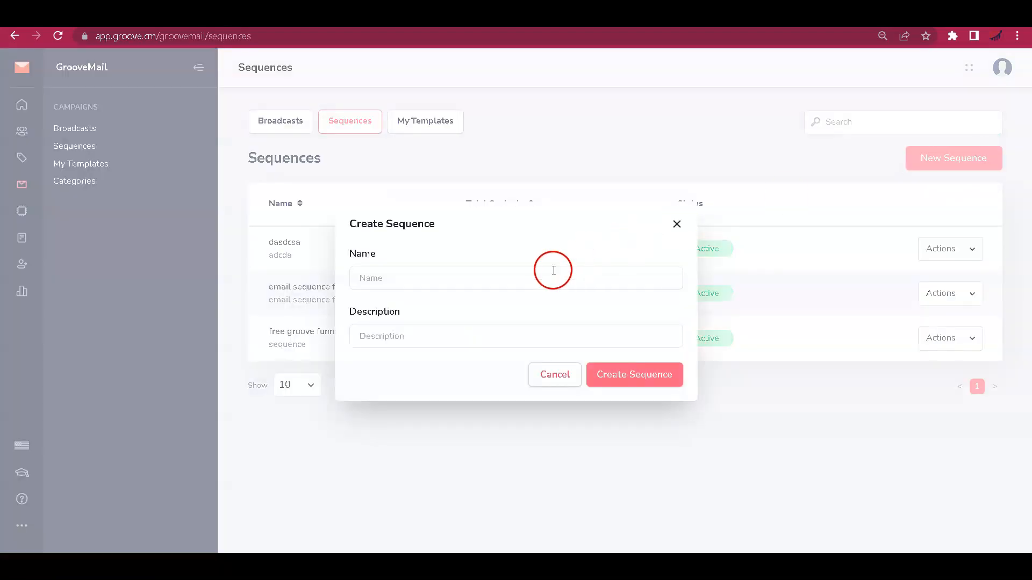
pyautogui.write('MY')
pyautogui.press('BackSpace')
pyautogui.press('BackSpace')
pyautogui.write('Of')
pyautogui.press('BackSpace')
pyautogui.press('BackSpace')
pyautogui.press('BackSpace')
pyautogui.press('BackSpace')
pyautogui.press('BackSpace')
pyautogui.press('BackSpace')
pyautogui.press('BackSpace')
pyautogui.press('BackSpace')
pyautogui.press('BackSpace')
pyautogui.press('BackSpace')
pyautogui.press('BackSpace')
pyautogui.write('Affiliating Squence')
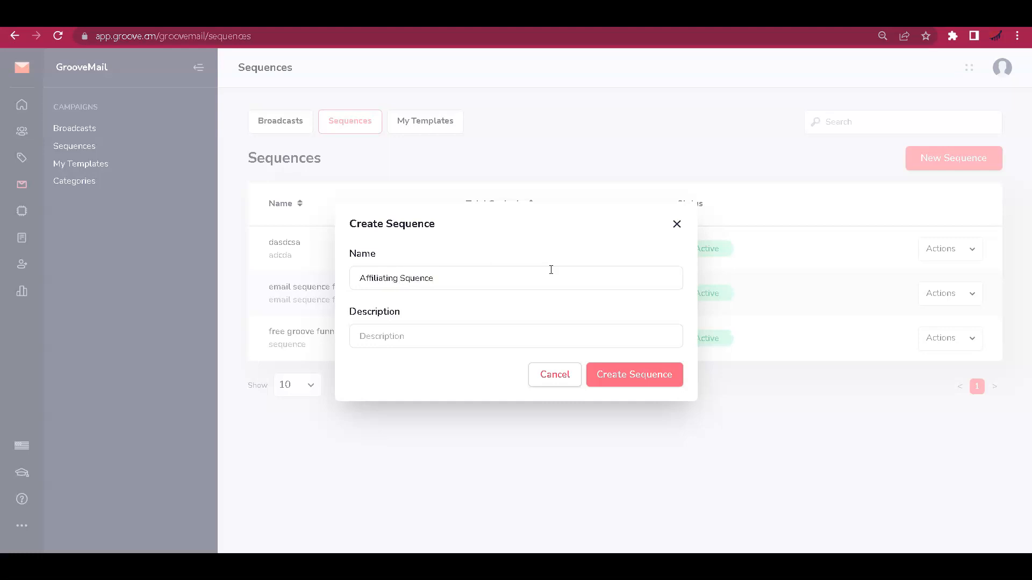
# Step: Enter "Affiliating Squence" as the sequence's description and create the sequence
pyautogui.doubleClick(551, 281)
pyautogui.hotkey('ctrl', 'a')
pyautogui.press('Tab')
pyautogui.write('Affiliating Squence')
pyautogui.click(626, 377)
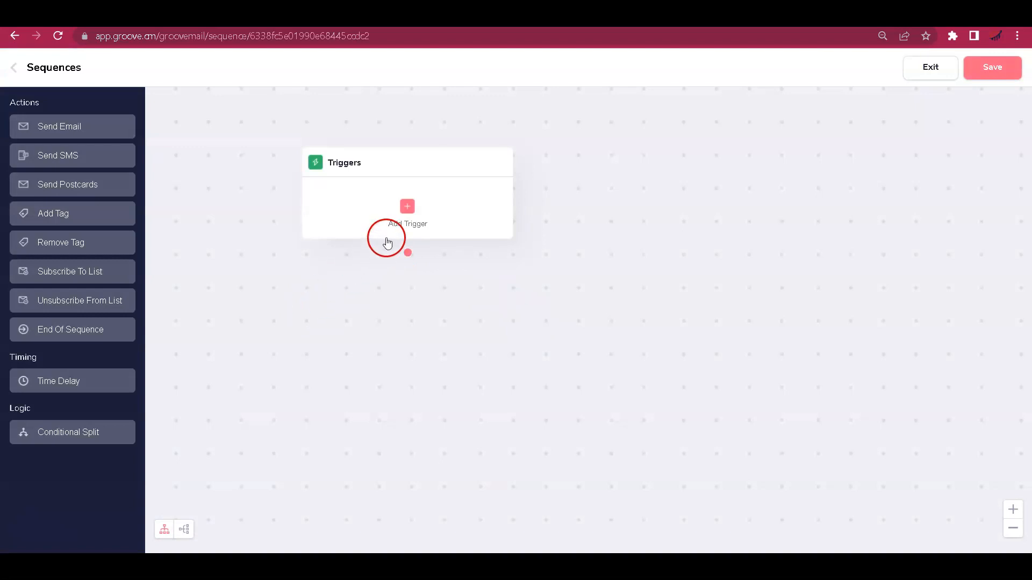
# Step: Add a form trigger to the sequence using the "affiliating form"
pyautogui.click(405, 209)
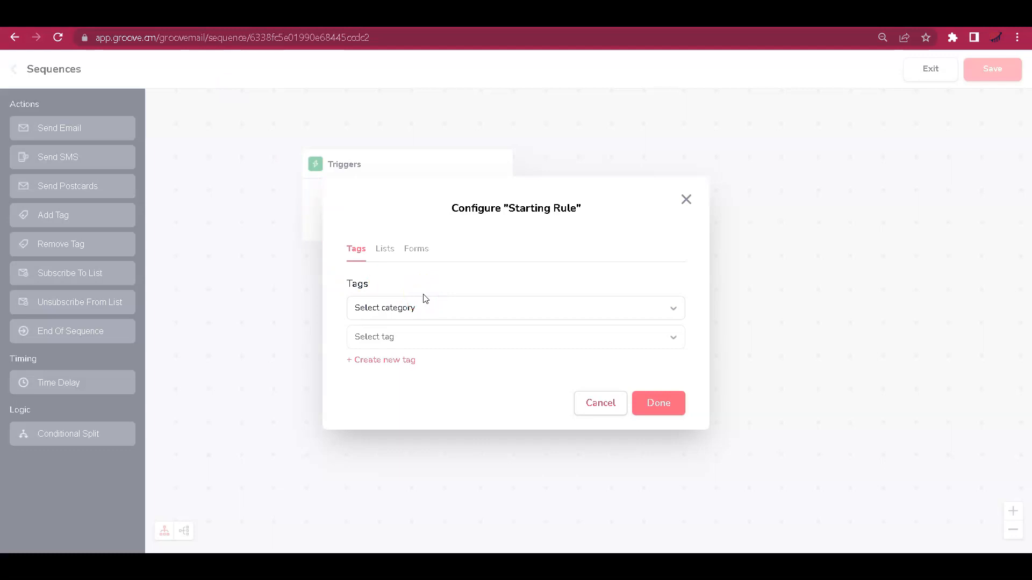
pyautogui.click(418, 249)
pyautogui.click(420, 337)
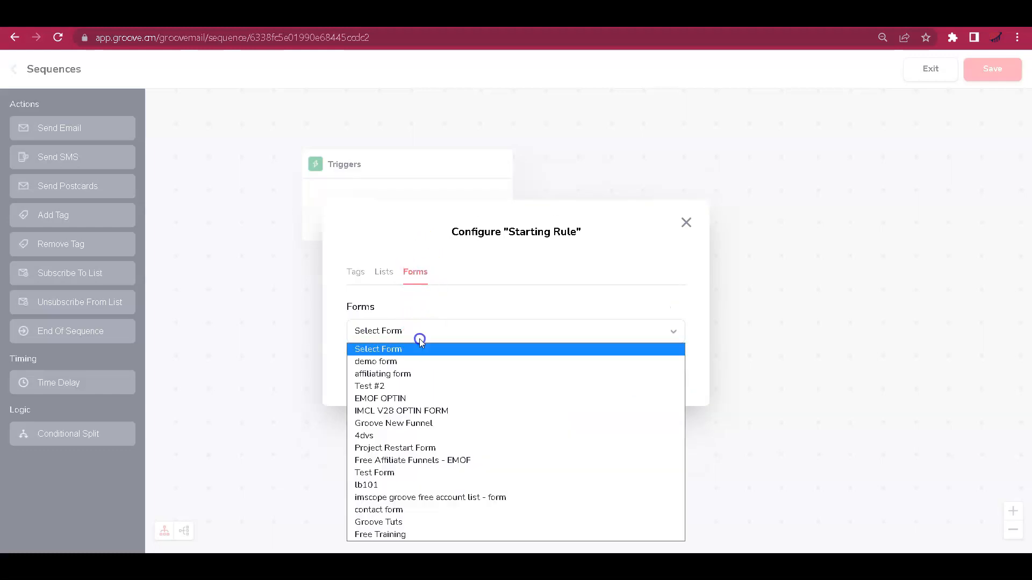
pyautogui.click(420, 374)
pyautogui.click(666, 395)
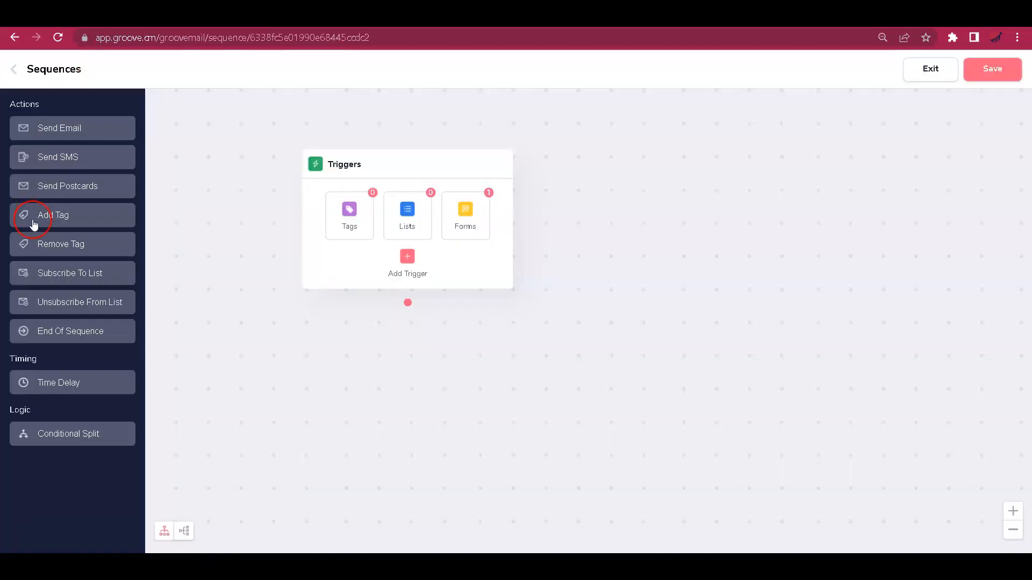
# Step: Add a Time Delay below the triggers that waits 1 day and 0 hours, with its status set to Active
pyautogui.moveTo(68, 381); pyautogui.dragTo(375, 370)
pyautogui.click(374, 313)
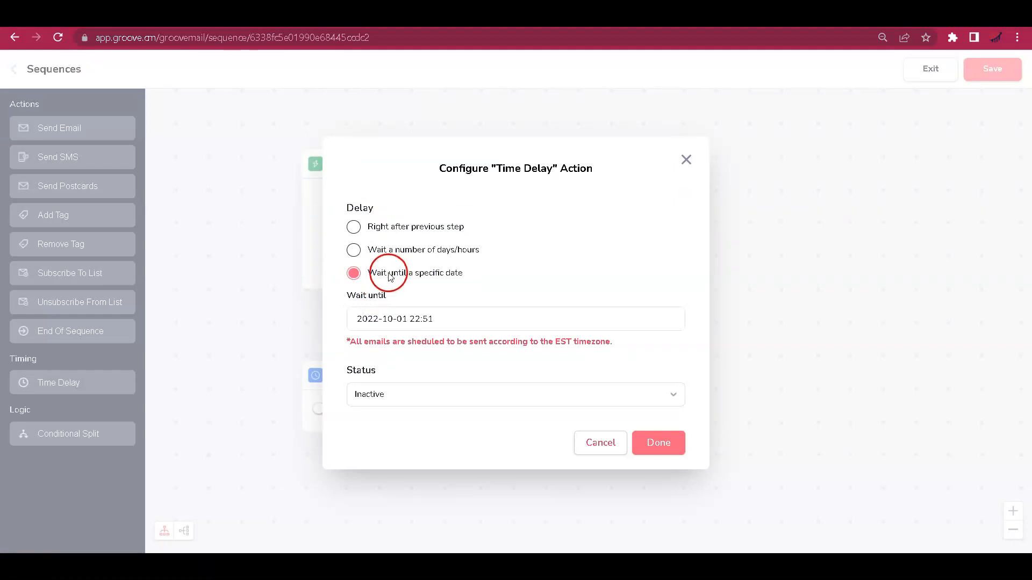
pyautogui.click(410, 254)
pyautogui.doubleClick(384, 319)
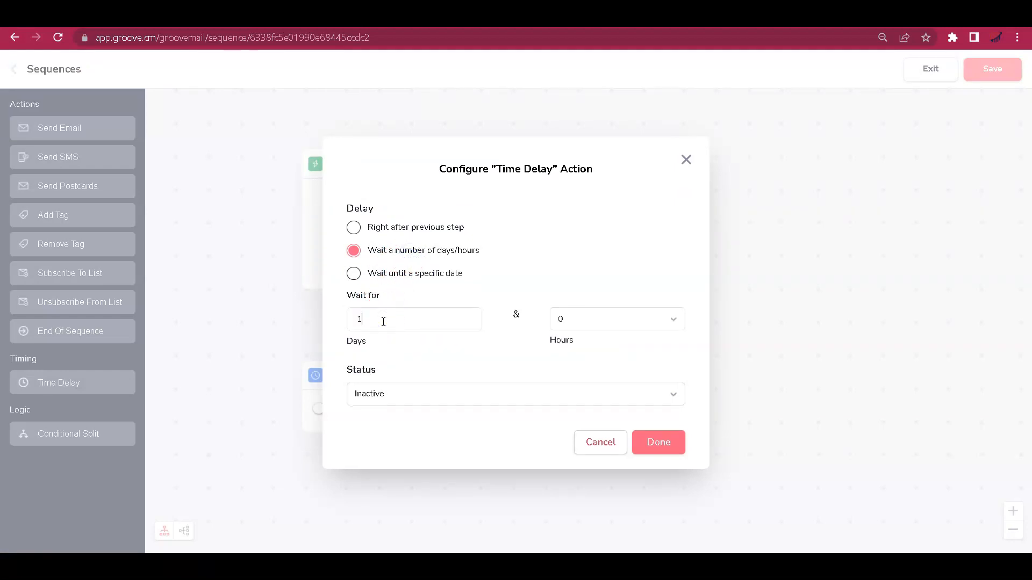
pyautogui.click(505, 387)
pyautogui.click(418, 412)
pyautogui.click(651, 436)
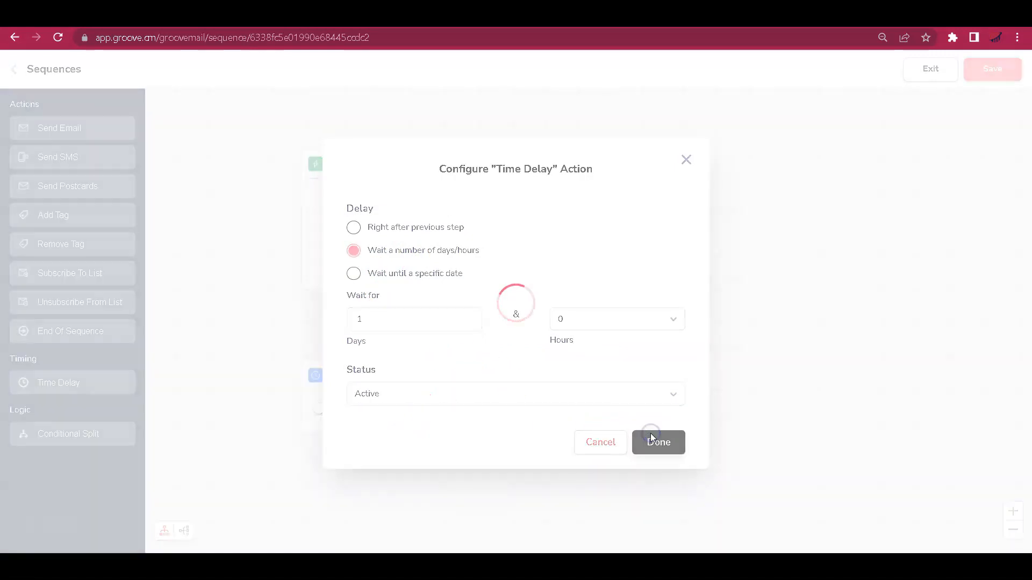
# Step: Add a Send Email action after the time delay, name it "Email 1", and choose the IM Scope sender
pyautogui.scroll(-2, 343, 490)
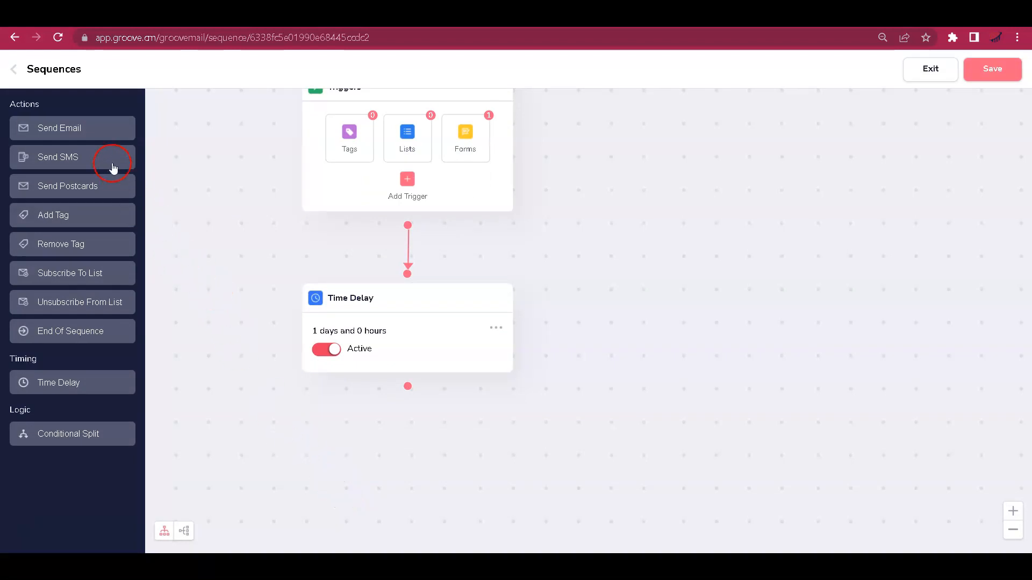
pyautogui.click(38, 128)
pyautogui.click(410, 198)
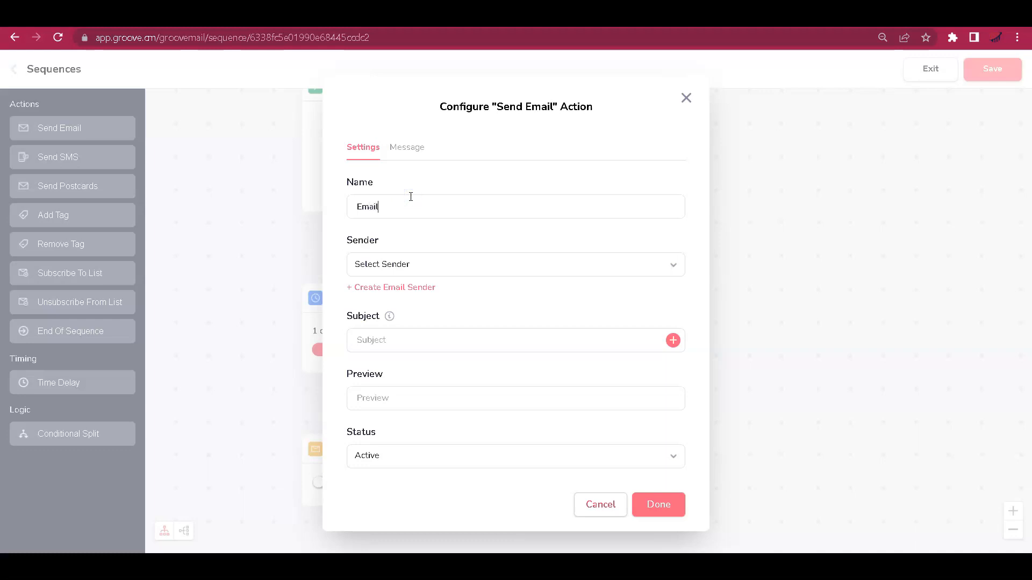
pyautogui.write('1')
pyautogui.click(453, 260)
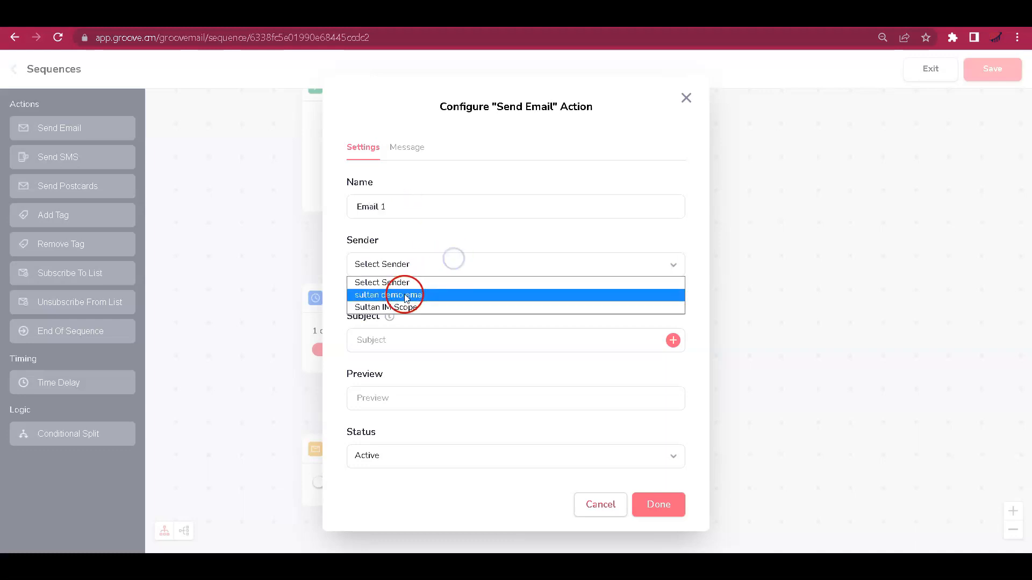
pyautogui.click(395, 309)
# Step: Fill in the subject and preview text of Email 1 and open its message options
pyautogui.click(414, 341)
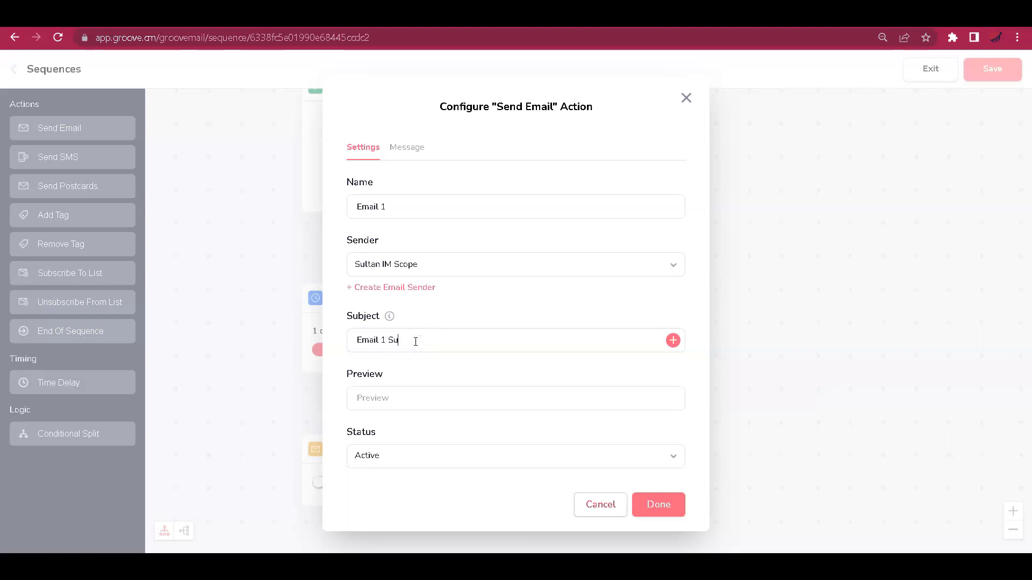
pyautogui.click(533, 397)
pyautogui.click(526, 429)
pyautogui.click(416, 154)
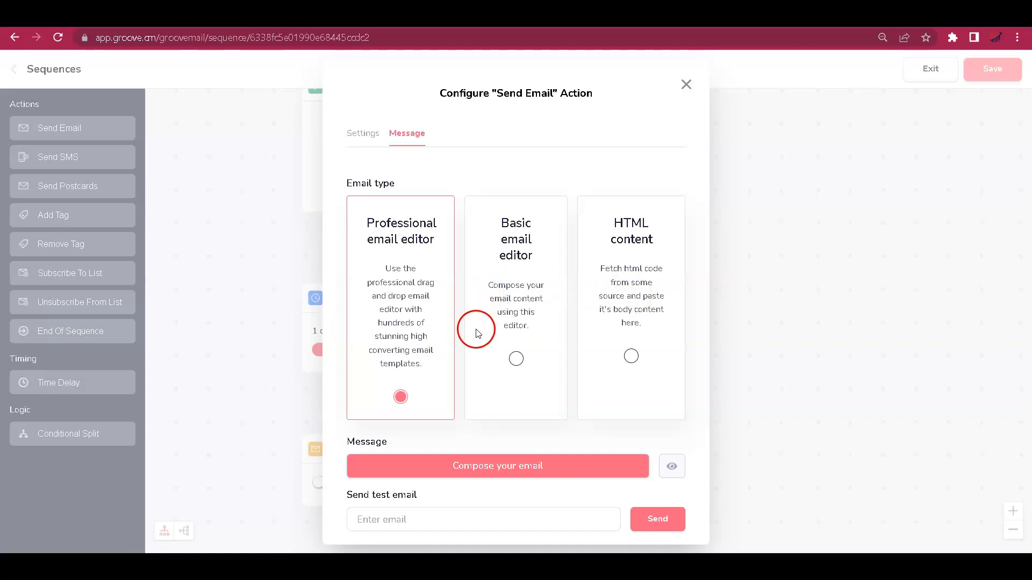
# Step: Choose the Professional email editor as Email 1's type and start composing the message
pyautogui.click(511, 335)
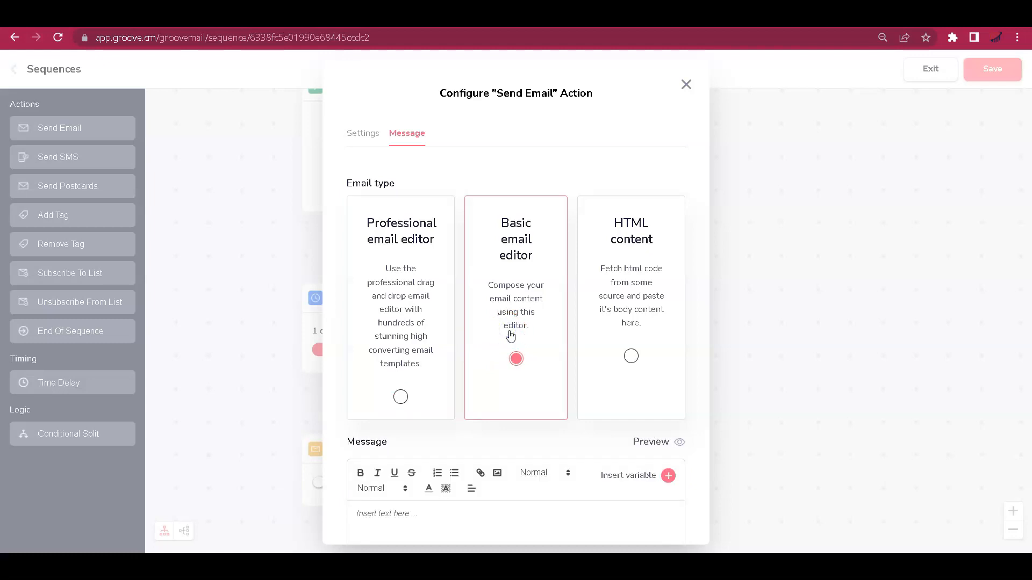
pyautogui.click(430, 302)
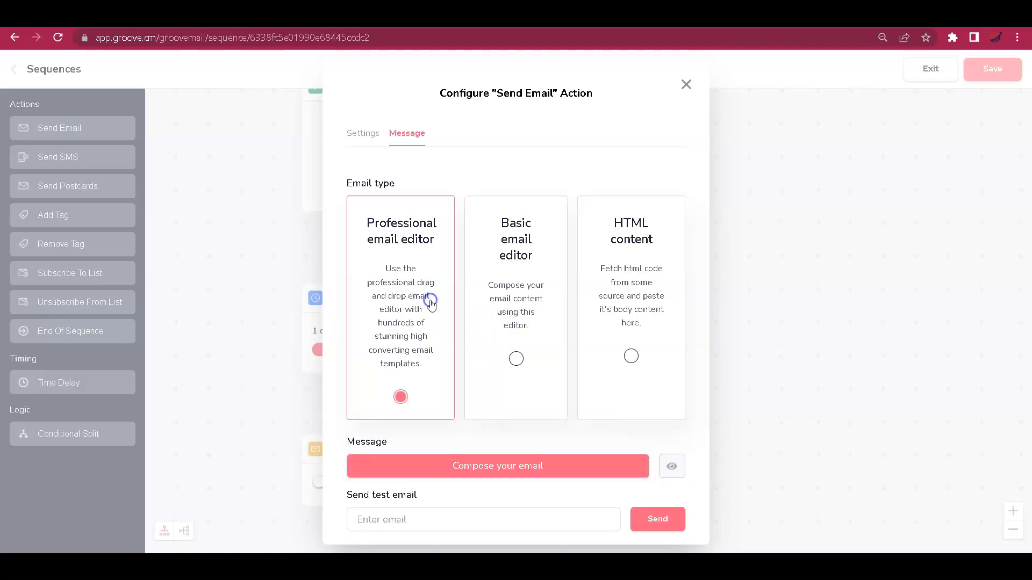
pyautogui.scroll(-1, 431, 305)
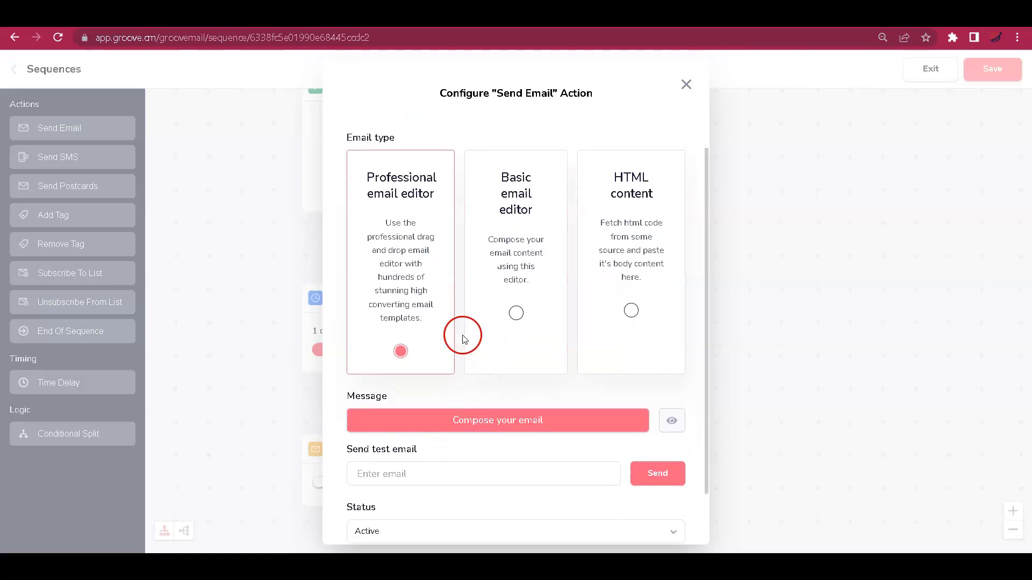
pyautogui.click(497, 412)
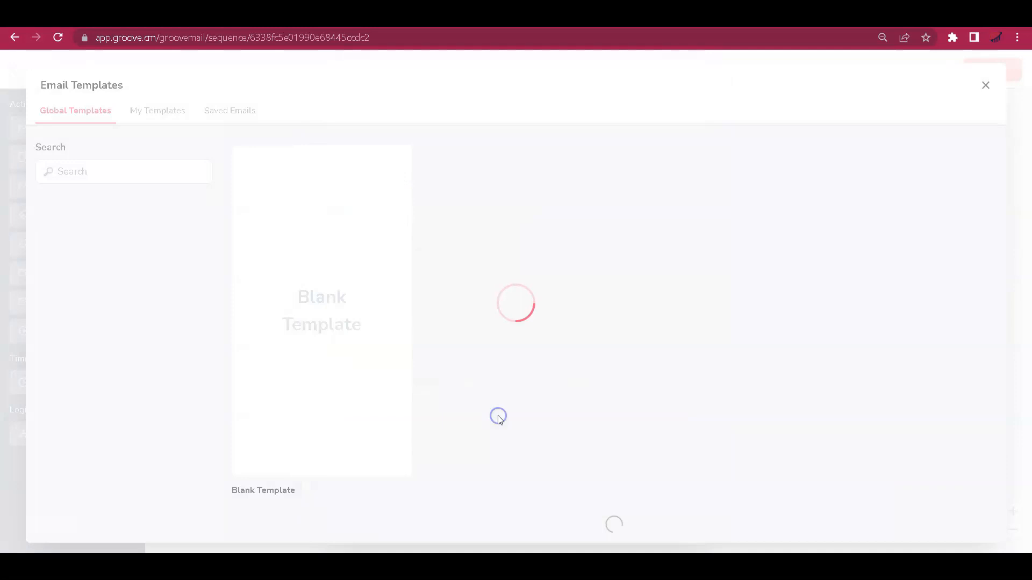
# Step: Look through the global email templates and start the message from the Blank Template
pyautogui.scroll(-9, 498, 415)
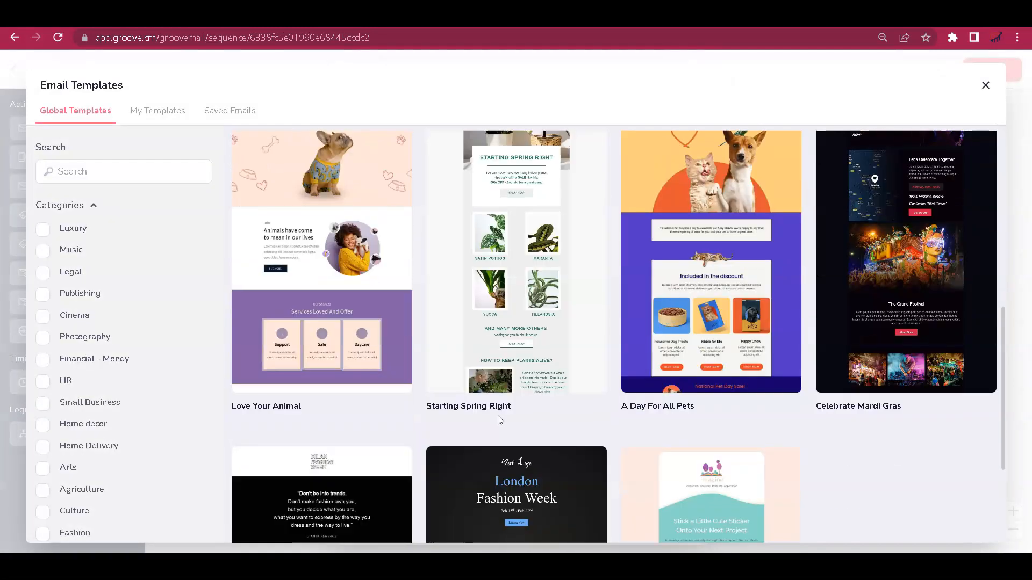
pyautogui.scroll(-8, 498, 415)
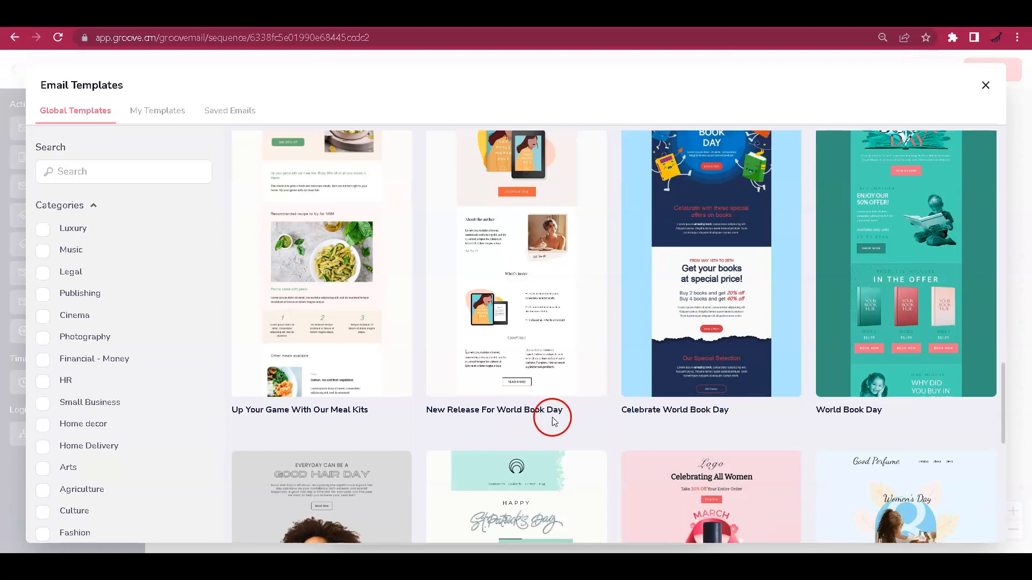
pyautogui.scroll(-10, 611, 428)
pyautogui.scroll(-8, 611, 428)
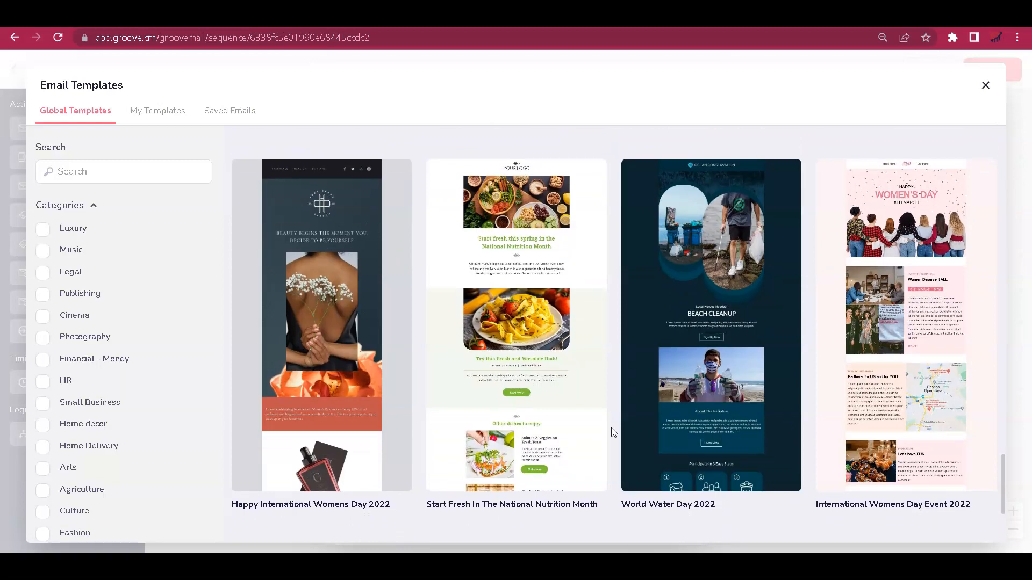
pyautogui.scroll(15, 611, 433)
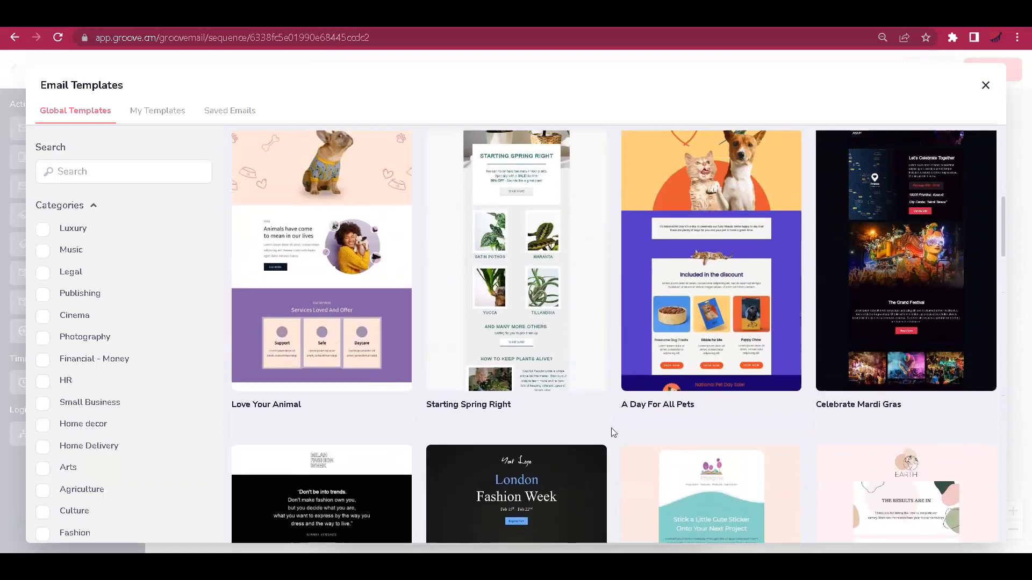
pyautogui.scroll(4, 612, 430)
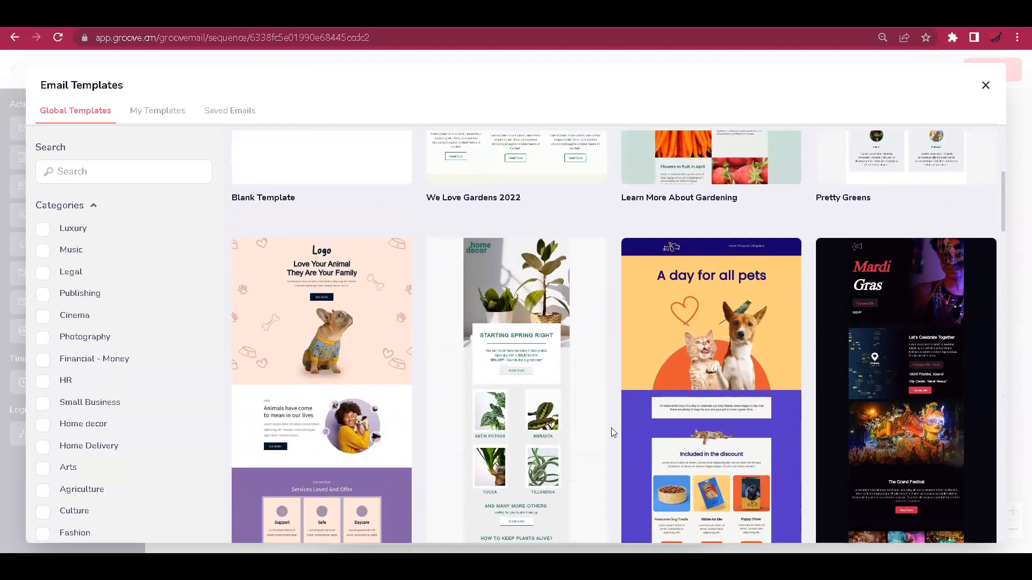
pyautogui.scroll(5, 612, 427)
pyautogui.click(364, 347)
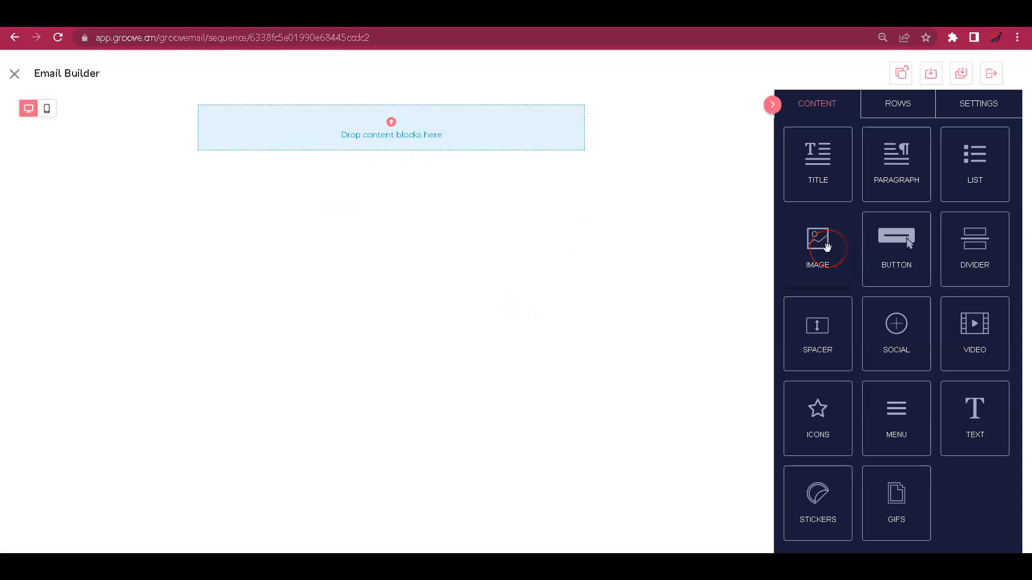
# Step: Add an image block with the IM Scope logo to the email and check it in the mobile view
pyautogui.moveTo(827, 246); pyautogui.dragTo(465, 117)
pyautogui.click(390, 181)
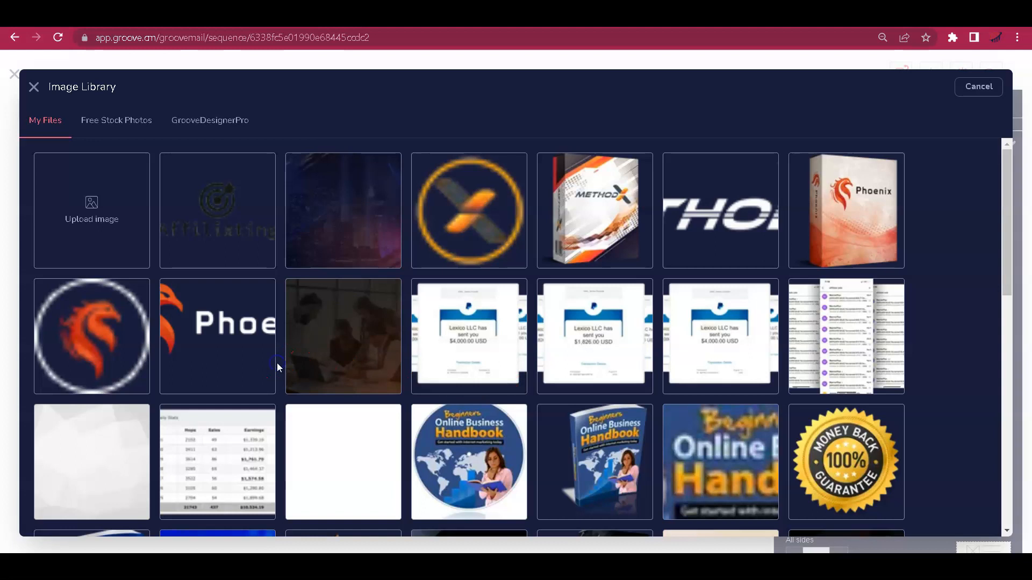
pyautogui.scroll(-10, 276, 362)
pyautogui.click(594, 340)
pyautogui.click(975, 91)
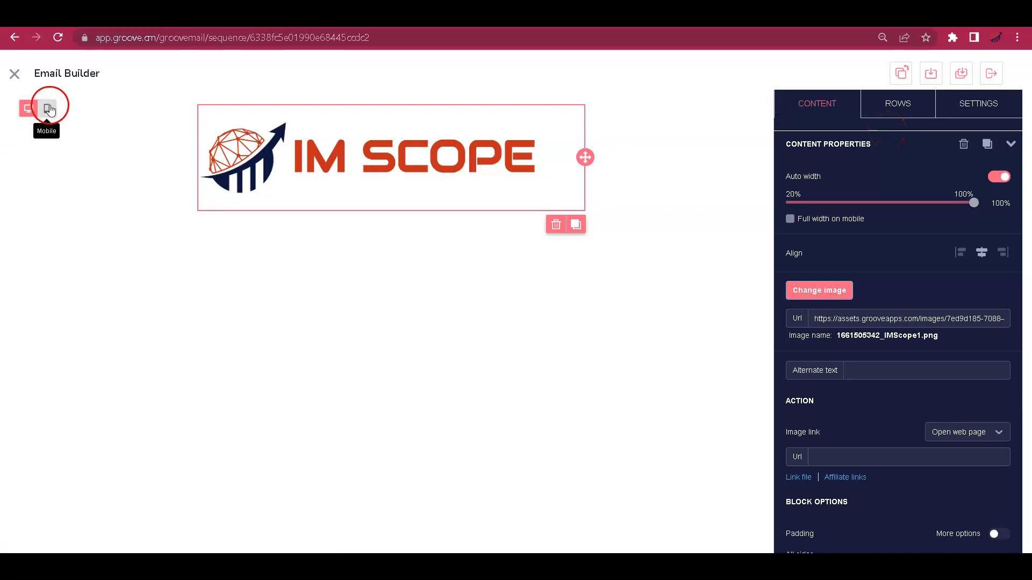
pyautogui.click(49, 108)
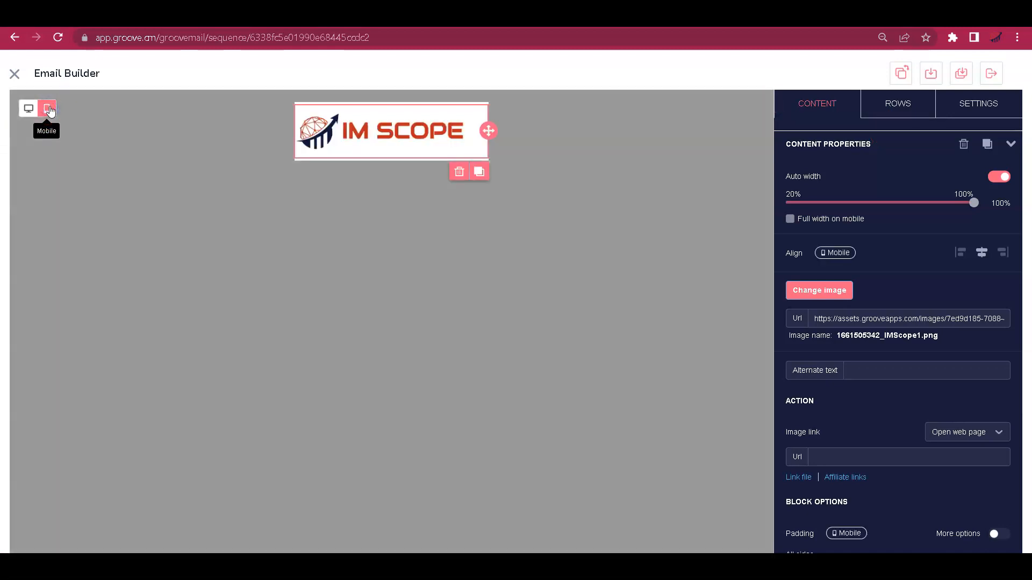
pyautogui.click(29, 108)
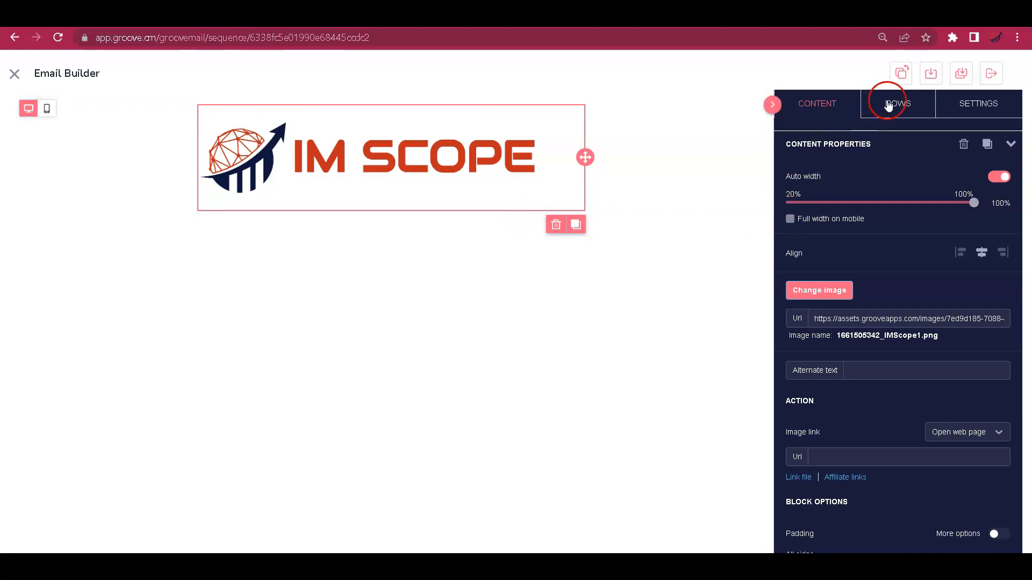
# Step: Add a paragraph block below the logo and open its text for editing
pyautogui.click(888, 105)
pyautogui.moveTo(907, 166); pyautogui.dragTo(403, 200)
pyautogui.click(346, 220)
pyautogui.click(251, 224)
# Step: Replace the paragraph's placeholder text with "start typing my email content"
pyautogui.tripleClick(252, 221)
pyautogui.write('ifvie')
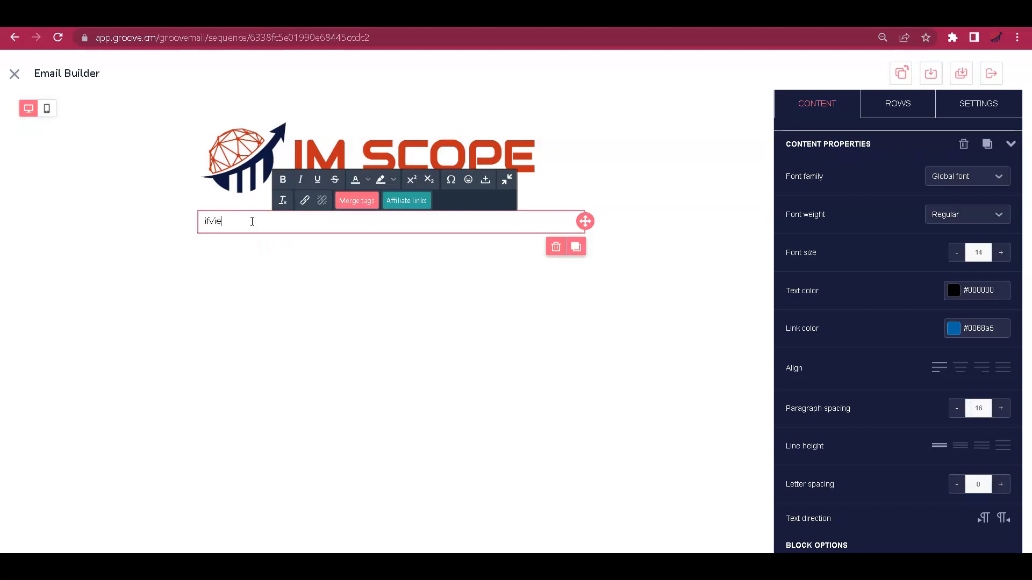
pyautogui.write('bov')
pyautogui.press('BackSpace')
pyautogui.write('start typing my email content')
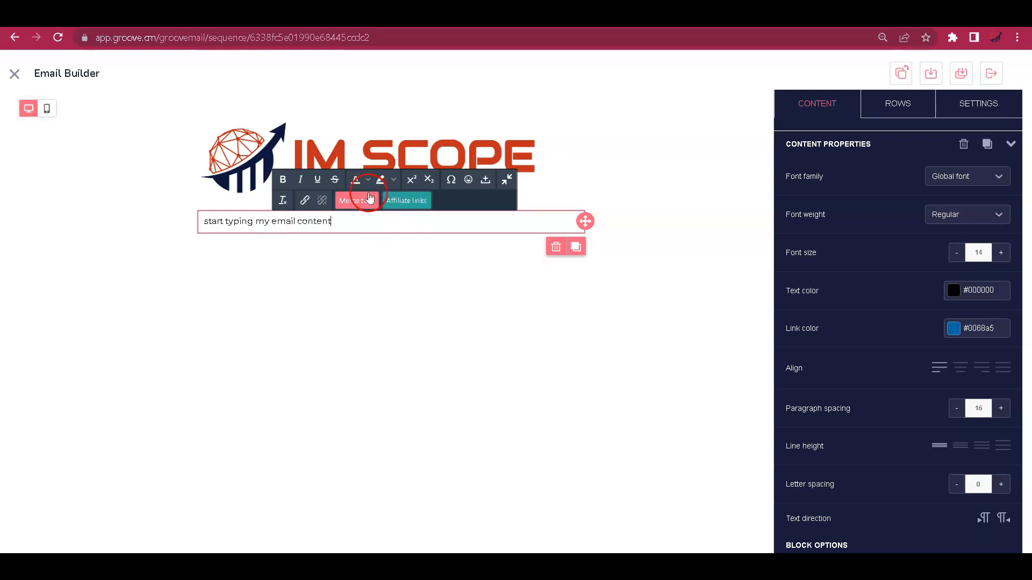
# Step: Replace the paragraph's content with the Lorem Ipsum passage and remove the empty line at its end
pyautogui.click(358, 220)
pyautogui.tripleClick(223, 221)
pyautogui.write("Lorem Ipsum is simply dummy text of the printing and typesetting industry. Lorem Ipsum has been the industry's standard dummy text ever since the 1500s, when an unknown printer took a galley of type and scrambled it to make a type specimen book. It has survived not only five centuries, but also the leap into electronic typesetting, remaining essentially unchanged. It was popularised in the 1960s with the release of Letraset sheets containing Lorem Ipsum passages, and more recently with desktop publishing software like Aldus PageMaker including versions of Lorem Ipsum.")
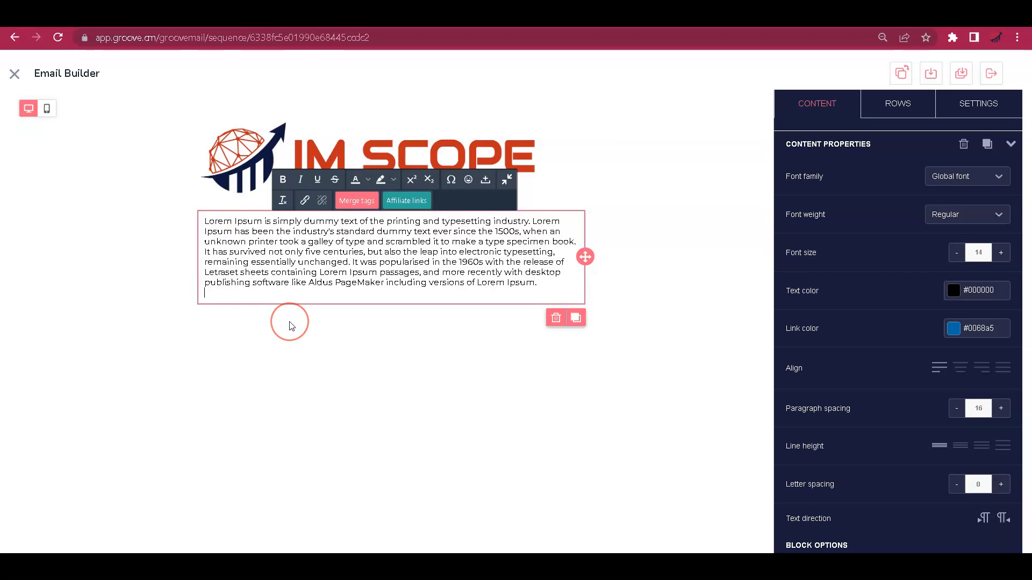
pyautogui.press('BackSpace')
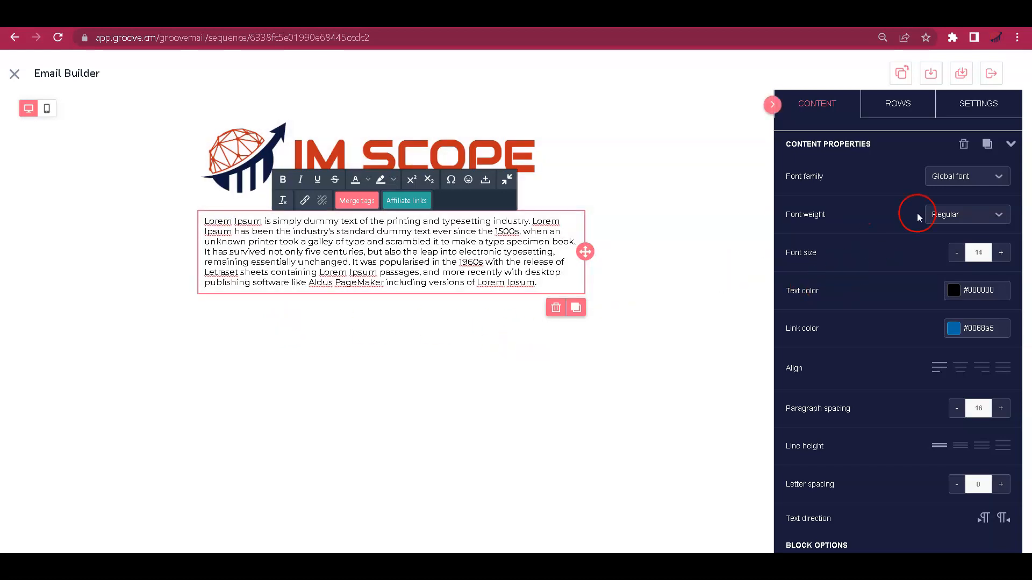
# Step: Set the paragraph's font size to 19
pyautogui.click(1000, 253)
pyautogui.click(1001, 253)
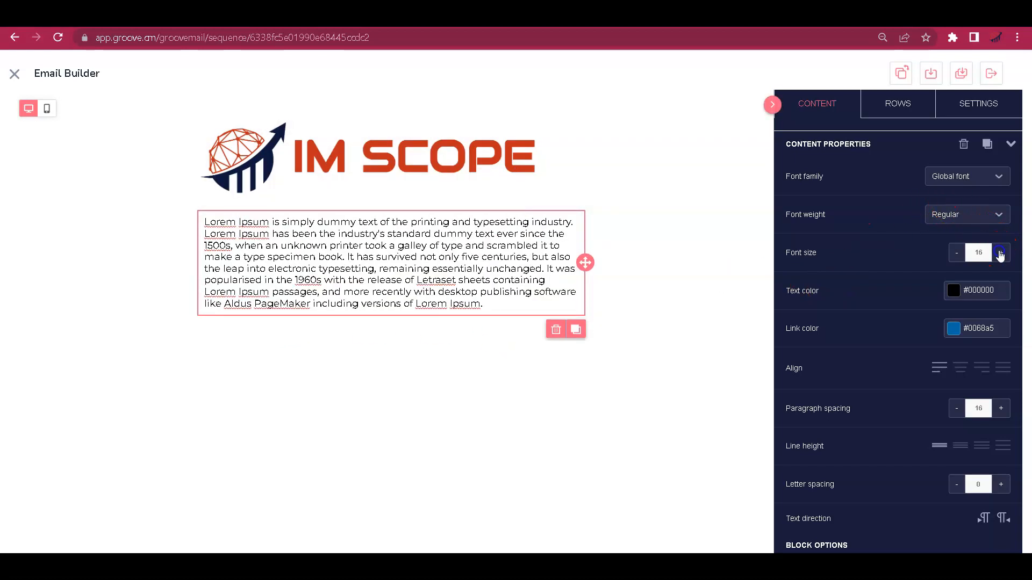
pyautogui.click(1001, 253)
pyautogui.click(1001, 253)
pyautogui.click(1001, 253)
pyautogui.click(1000, 252)
pyautogui.click(957, 253)
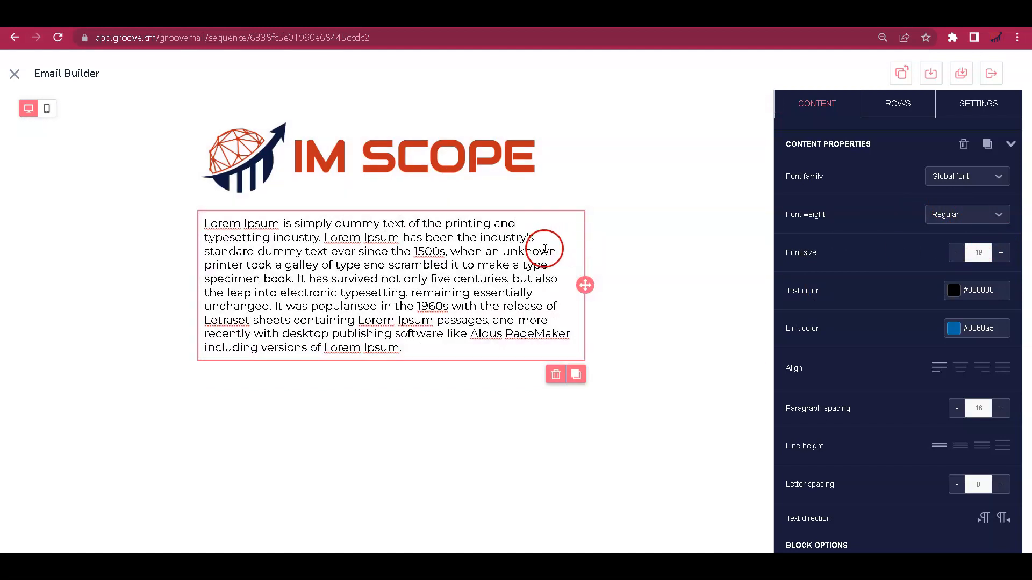
# Step: Split the Lorem Ipsum text into five paragraphs, breaking after "industry's", "make a type", "remaining essentially" and "Aldus PageMaker"
pyautogui.click(540, 240)
pyautogui.press('Return')
pyautogui.click(554, 273)
pyautogui.press('Return')
pyautogui.click(548, 311)
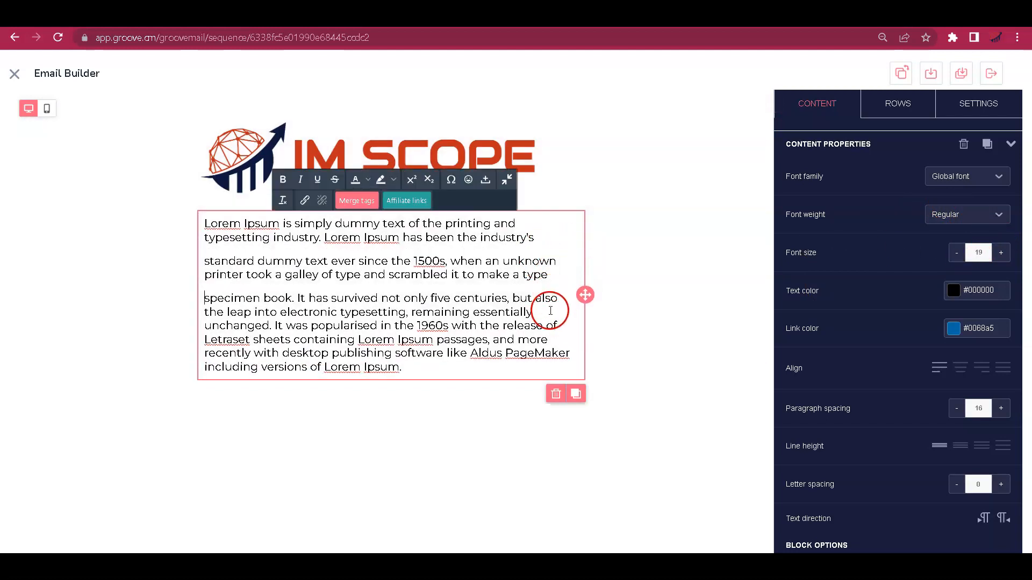
pyautogui.press('Return')
pyautogui.click(573, 365)
pyautogui.press('Return')
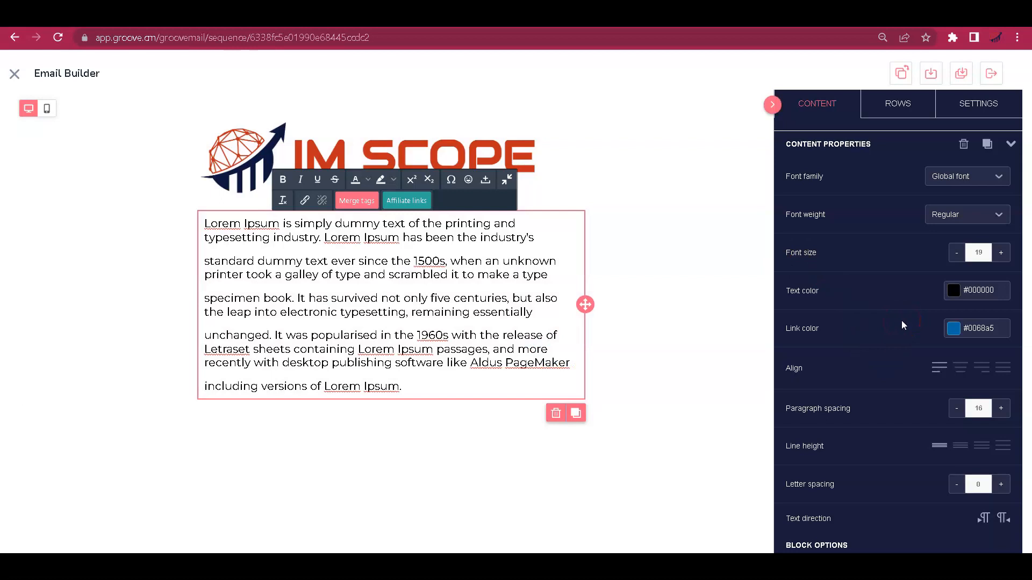
# Step: Set the paragraph's font family to Open Sans and review its remaining formatting options
pyautogui.click(969, 177)
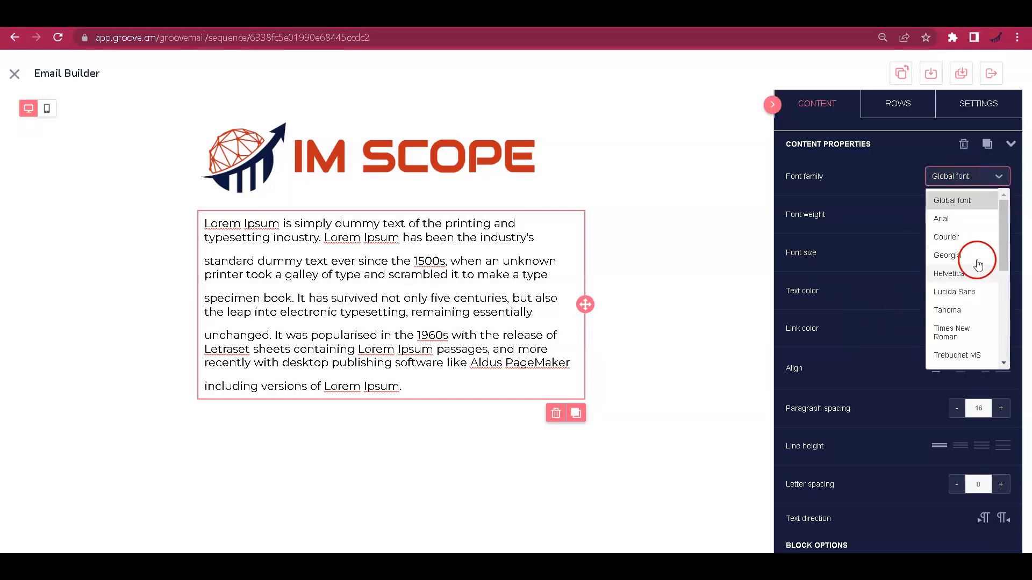
pyautogui.scroll(-5, 962, 310)
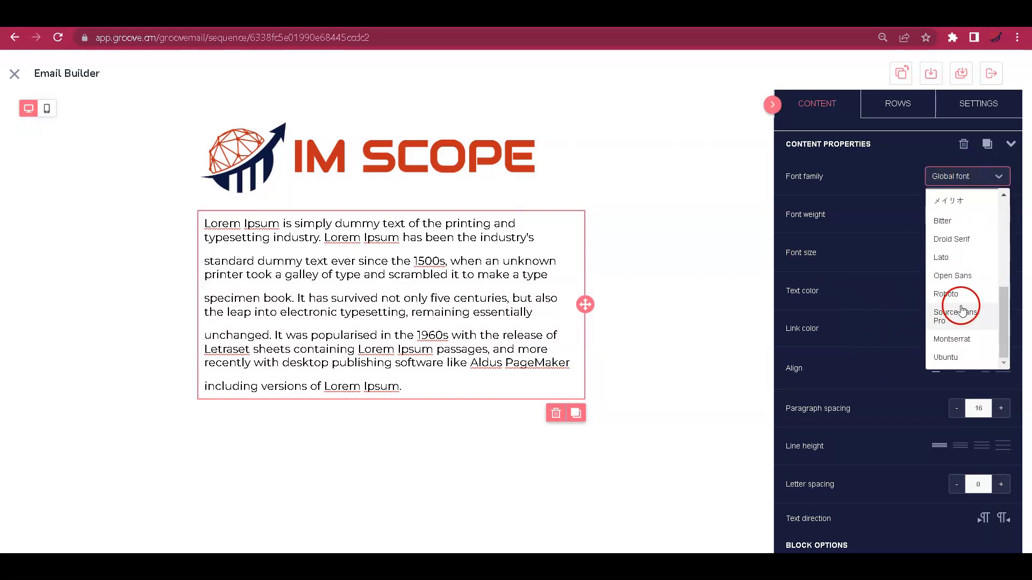
pyautogui.click(966, 275)
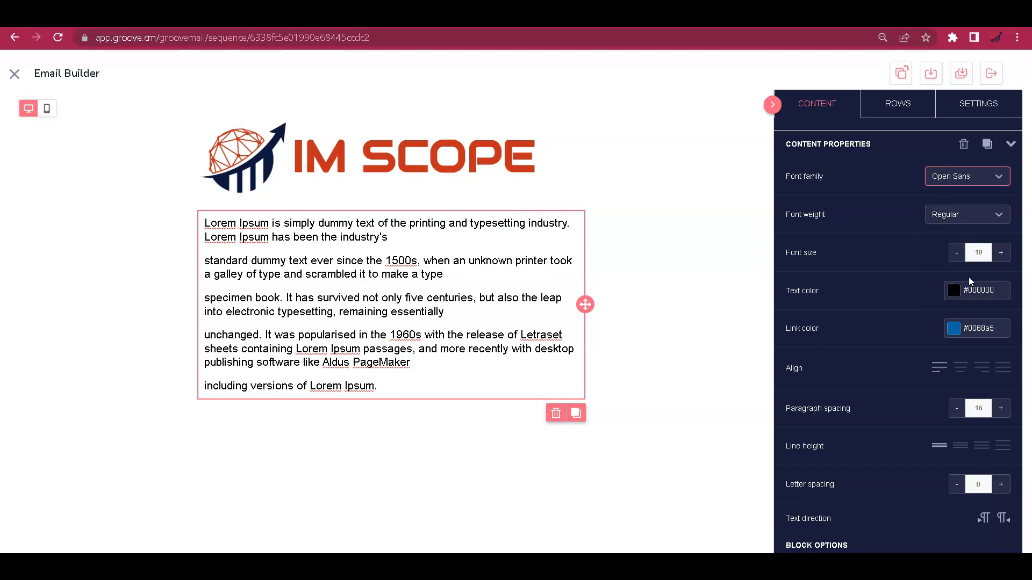
pyautogui.scroll(-3, 896, 264)
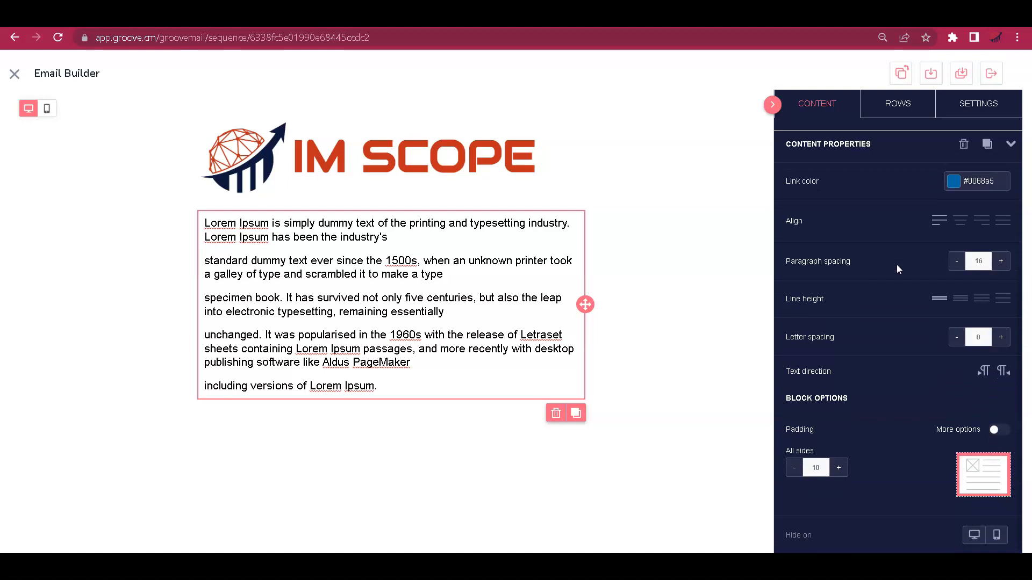
pyautogui.scroll(3, 897, 265)
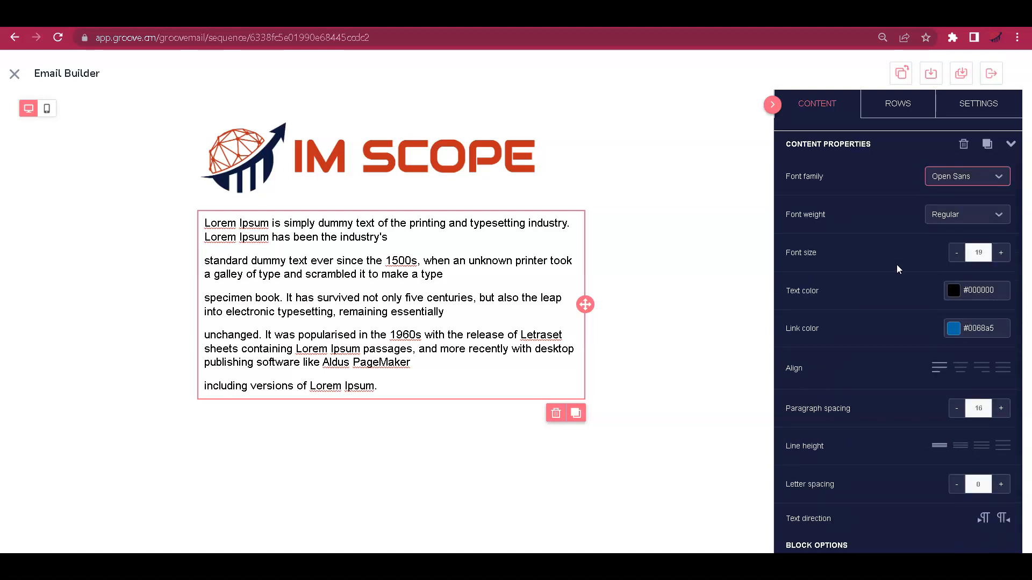
# Step: Add a button block below the Lorem Ipsum paragraph
pyautogui.click(892, 106)
pyautogui.click(837, 107)
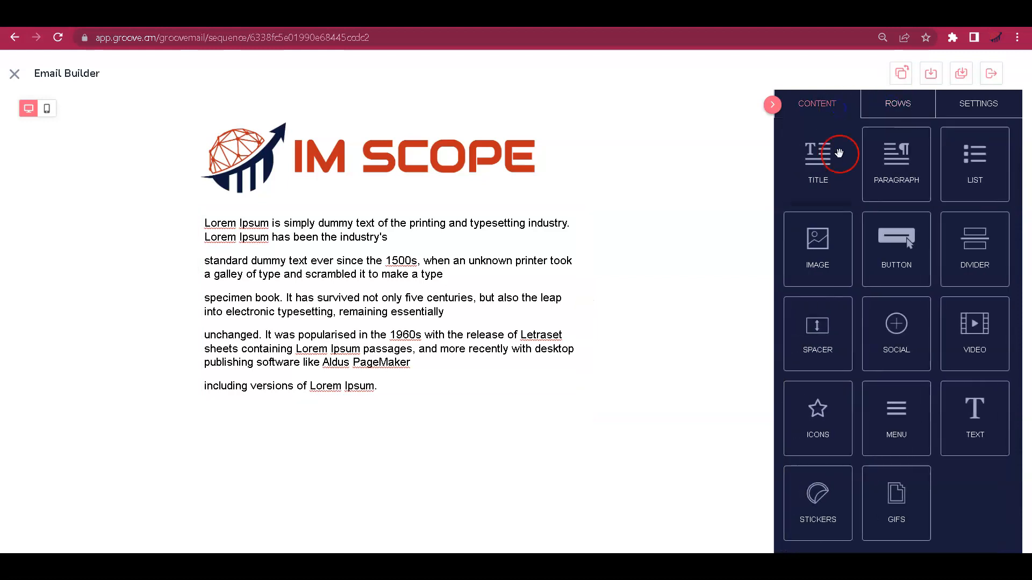
pyautogui.moveTo(895, 241); pyautogui.dragTo(419, 402)
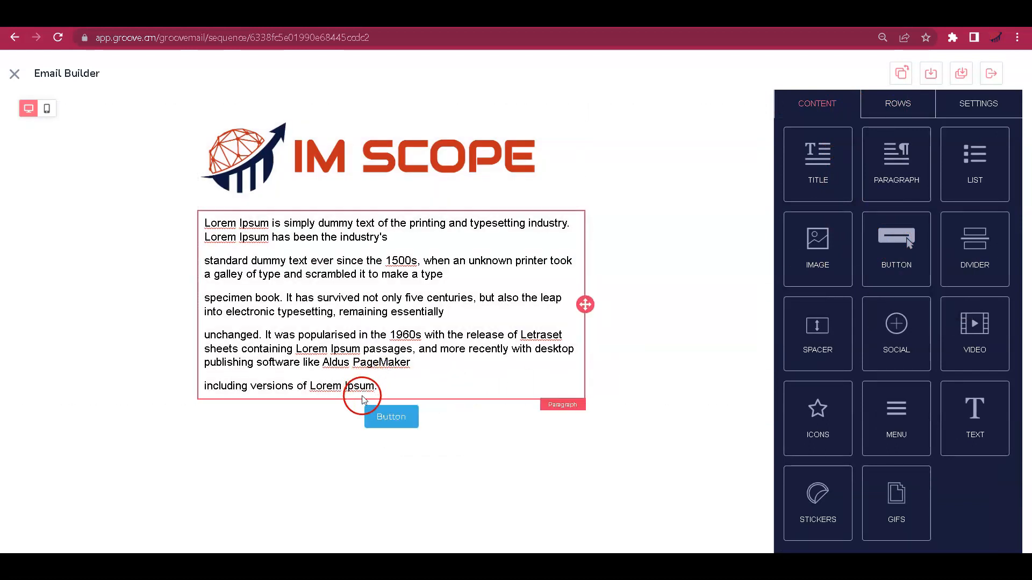
# Step: Change the button's label to "Check The Video out"
pyautogui.click(407, 414)
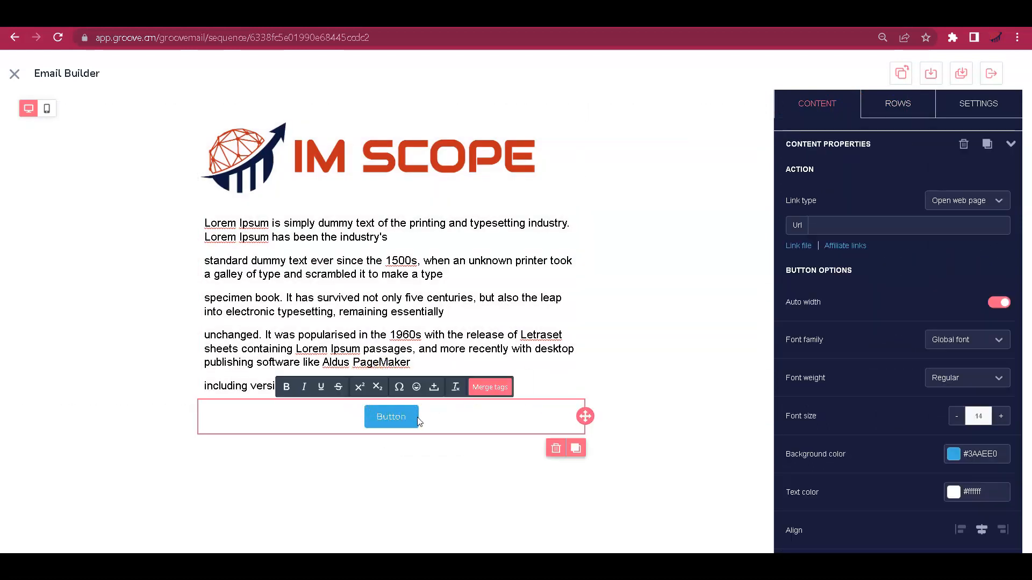
pyautogui.click(418, 421)
pyautogui.doubleClick(392, 417)
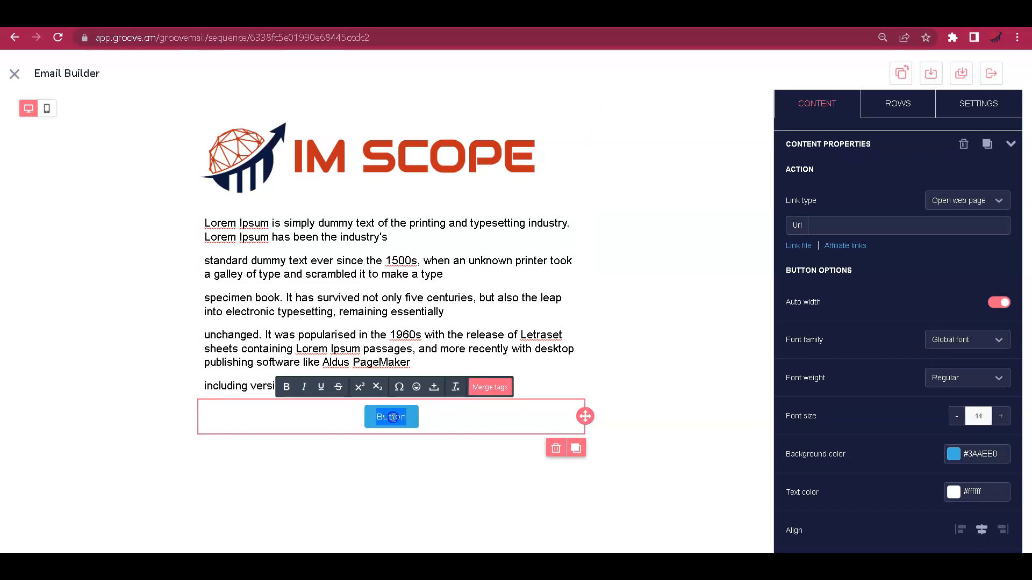
pyautogui.write('Get')
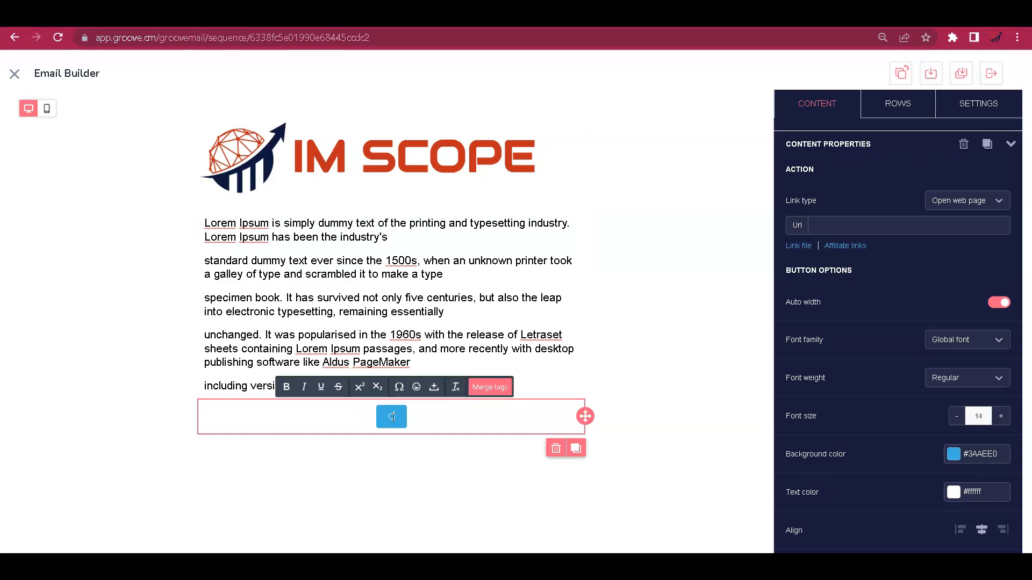
pyautogui.press('BackSpace')
pyautogui.press('BackSpace')
pyautogui.press('BackSpace')
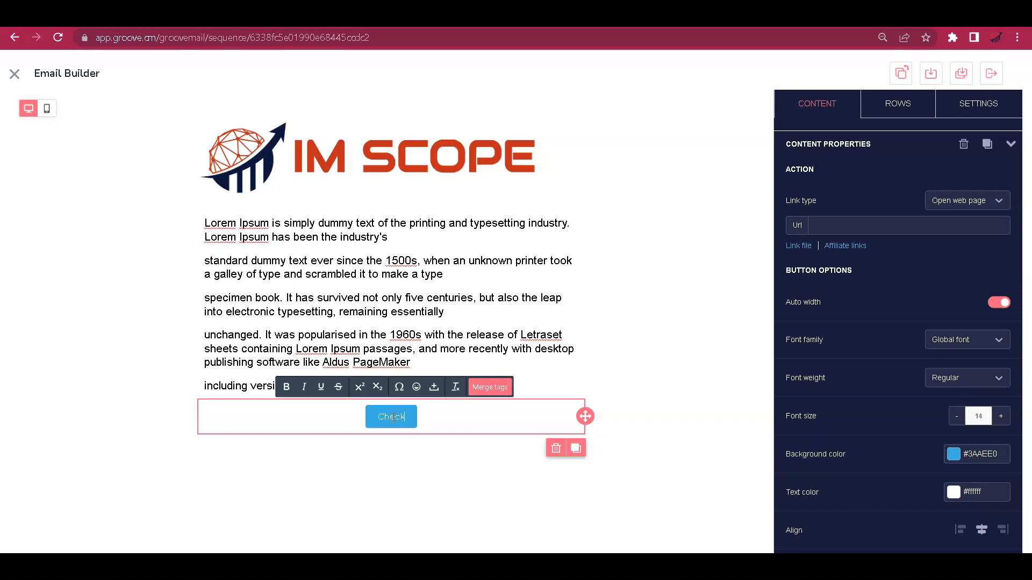
pyautogui.write('Check The Video out')
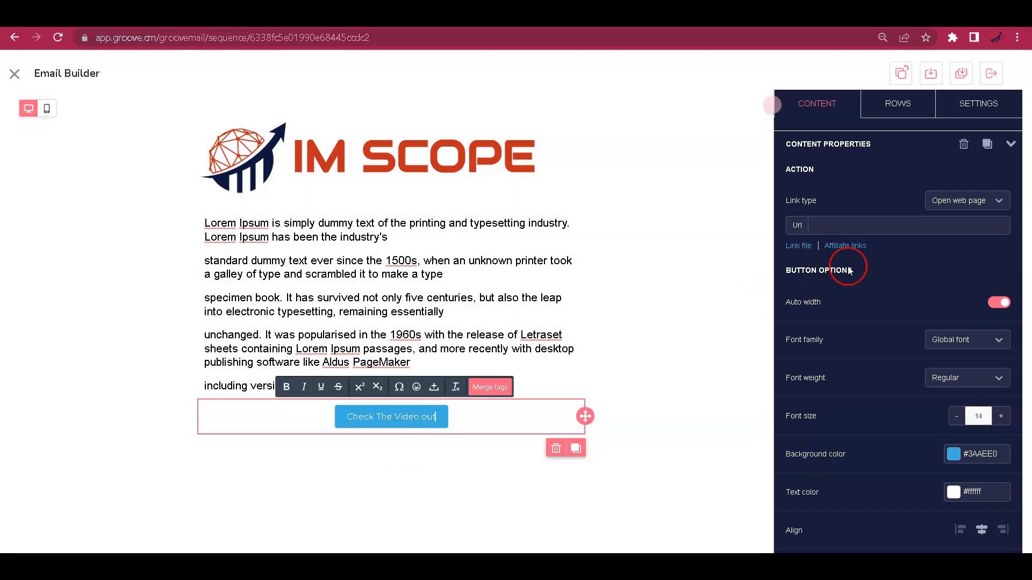
# Step: Set the button's link URL to https:/ggogle.com and its font family to Open Sans
pyautogui.click(928, 229)
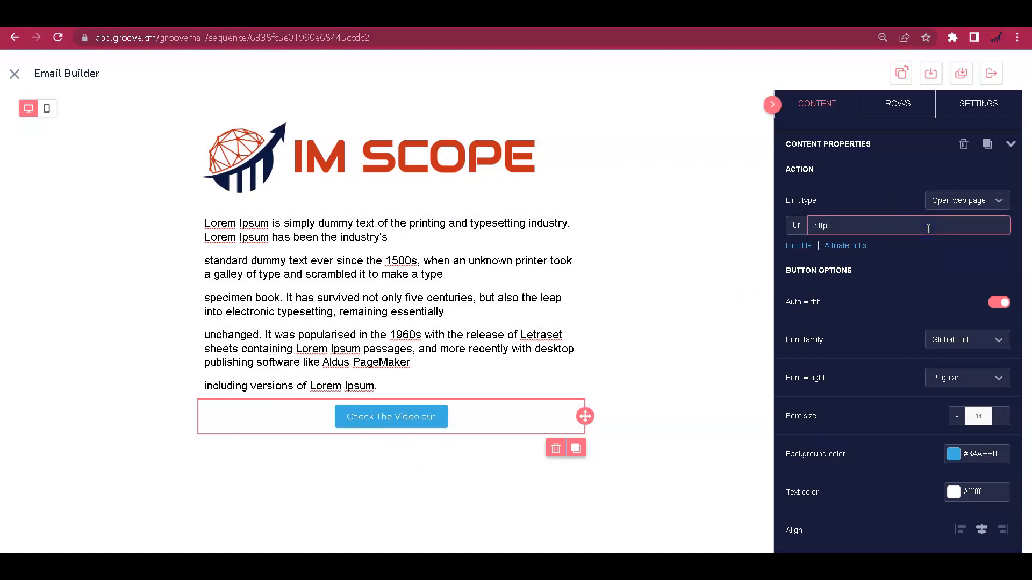
pyautogui.write('https:/ggogle.com')
pyautogui.click(949, 344)
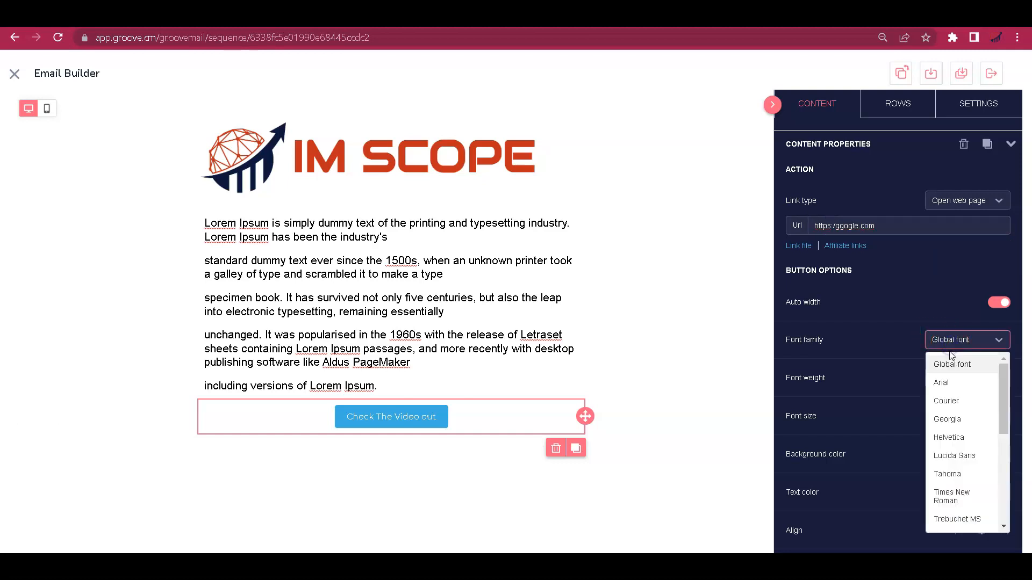
pyautogui.click(968, 420)
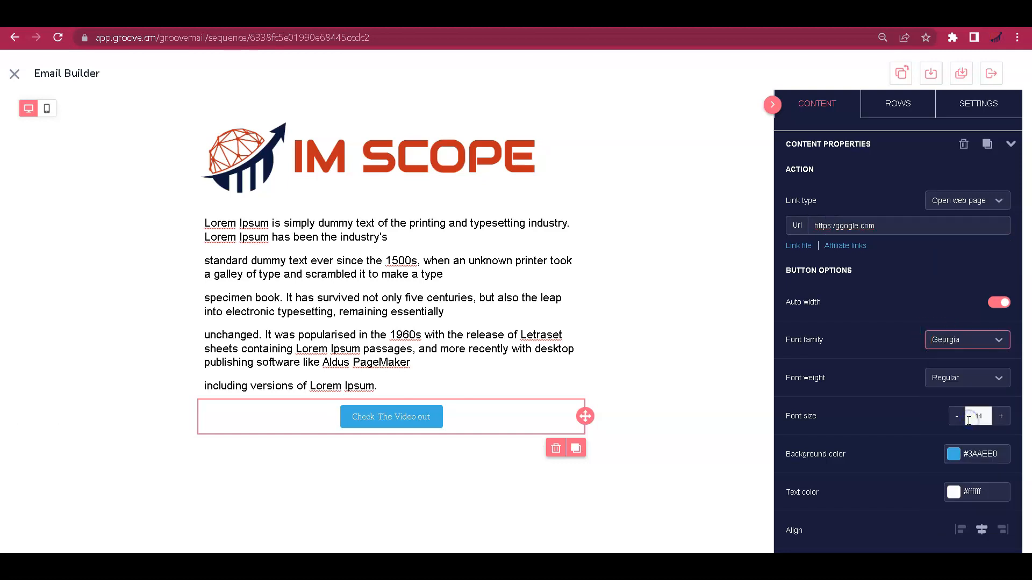
pyautogui.click(962, 339)
pyautogui.scroll(-3, 962, 463)
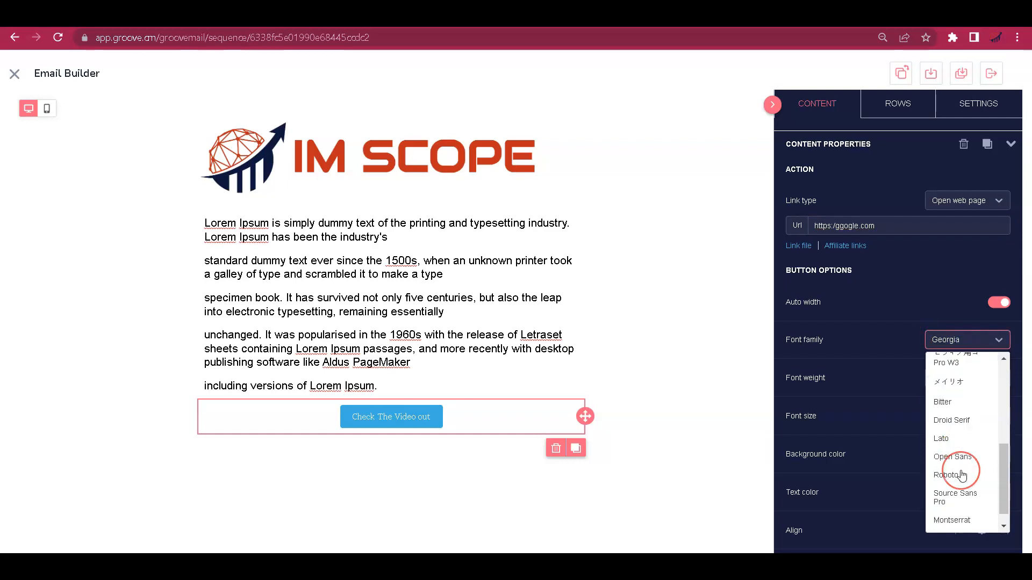
pyautogui.click(960, 457)
# Step: Make the button's label bold and increase its font size to 25
pyautogui.click(962, 378)
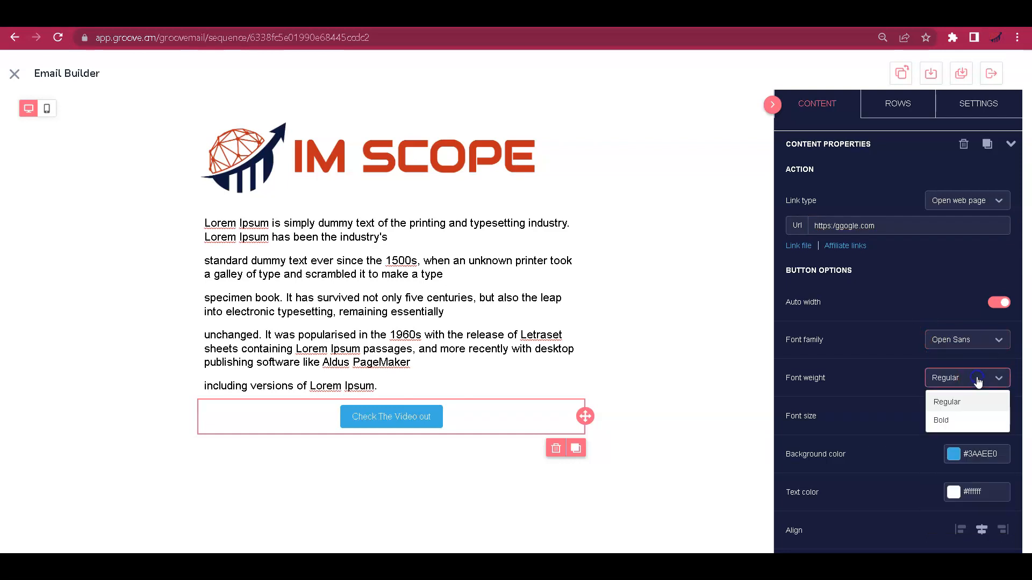
pyautogui.click(967, 423)
pyautogui.click(1001, 416)
pyautogui.click(1001, 417)
pyautogui.click(1000, 416)
pyautogui.click(1001, 417)
pyautogui.click(1001, 417)
pyautogui.click(1001, 416)
pyautogui.click(1000, 416)
pyautogui.click(1001, 416)
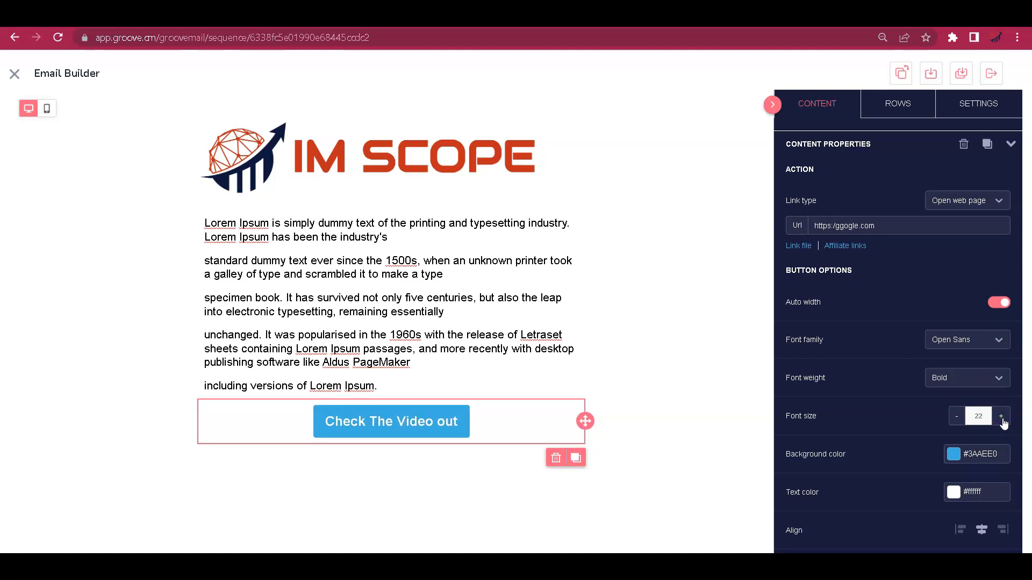
pyautogui.click(1001, 416)
pyautogui.click(1001, 416)
pyautogui.click(1001, 416)
# Step: Change the button's background color to red #ff0005 and review its remaining padding and border options
pyautogui.scroll(-3, 891, 438)
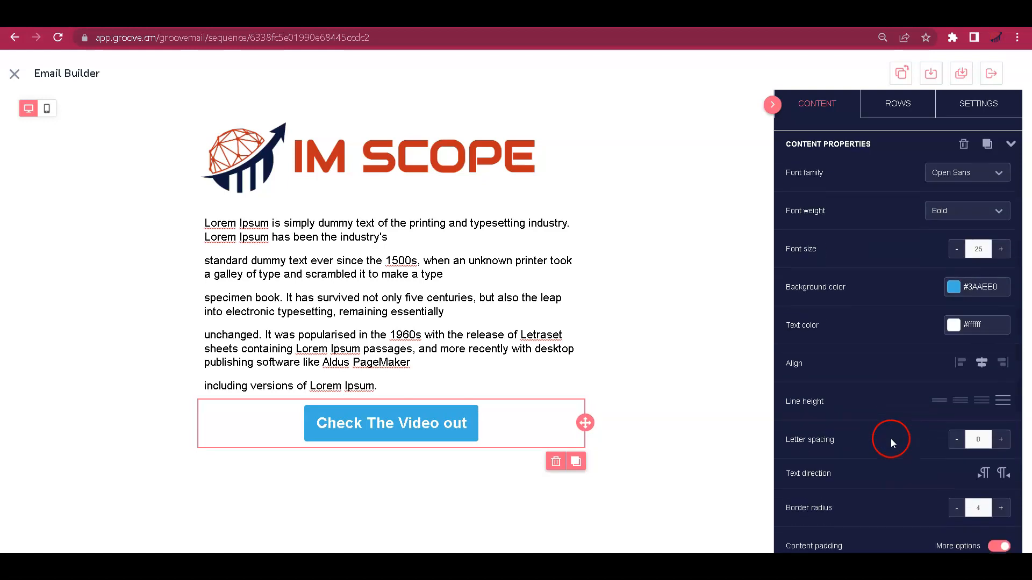
pyautogui.click(954, 288)
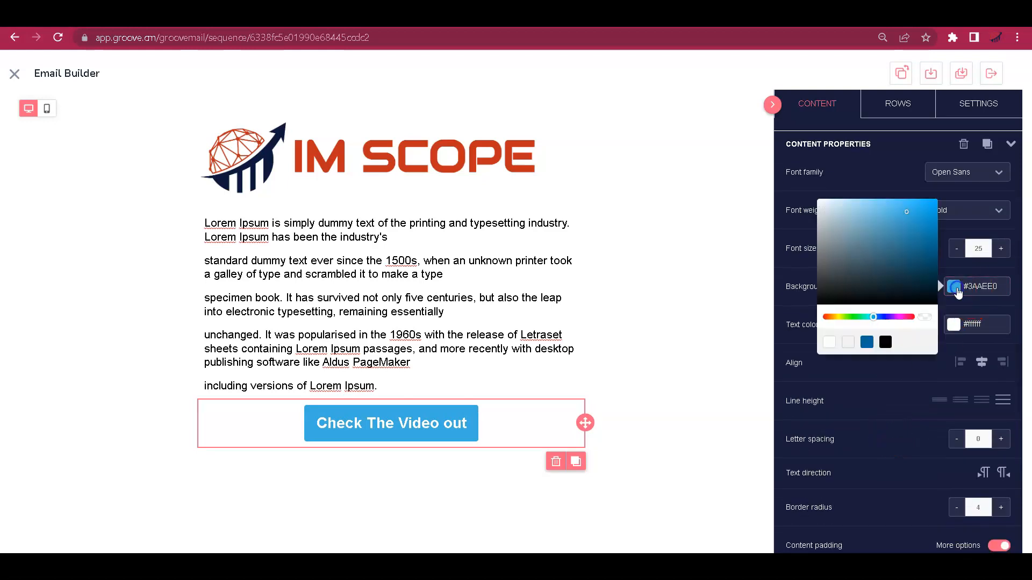
pyautogui.moveTo(836, 218); pyautogui.dragTo(808, 340)
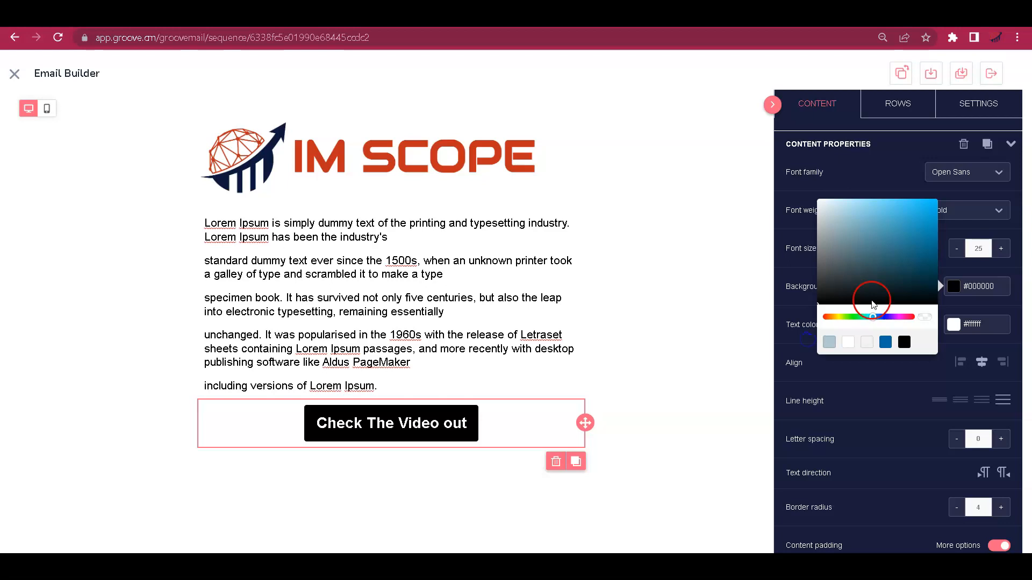
pyautogui.click(879, 318)
pyautogui.moveTo(880, 322); pyautogui.dragTo(917, 317)
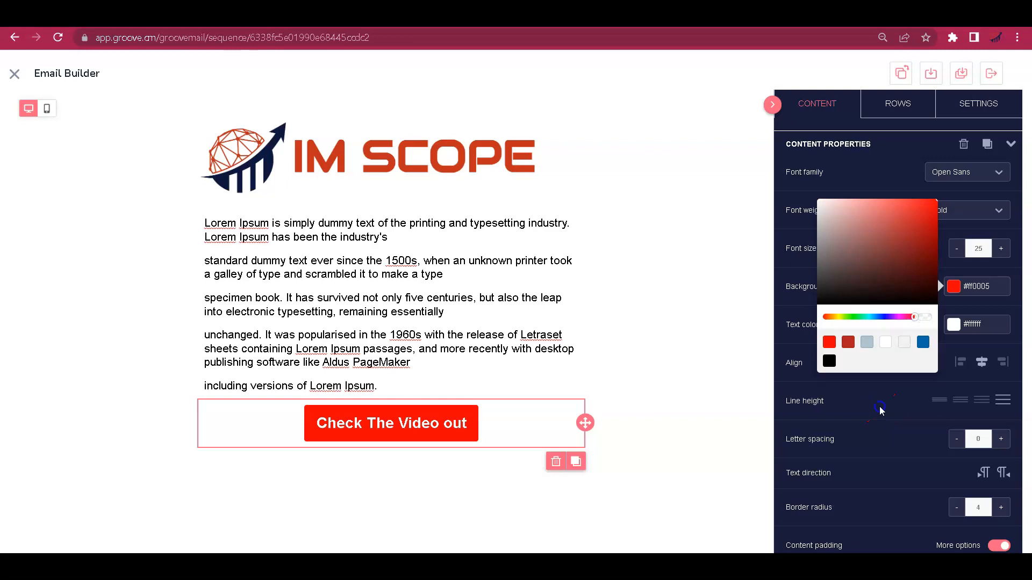
pyautogui.click(880, 407)
pyautogui.scroll(-5, 886, 430)
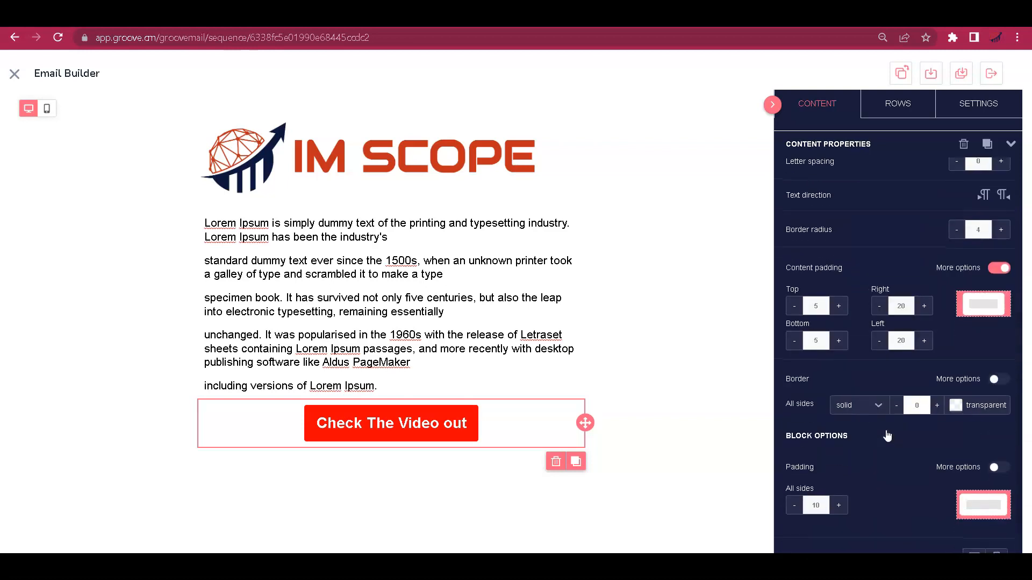
pyautogui.scroll(5, 860, 422)
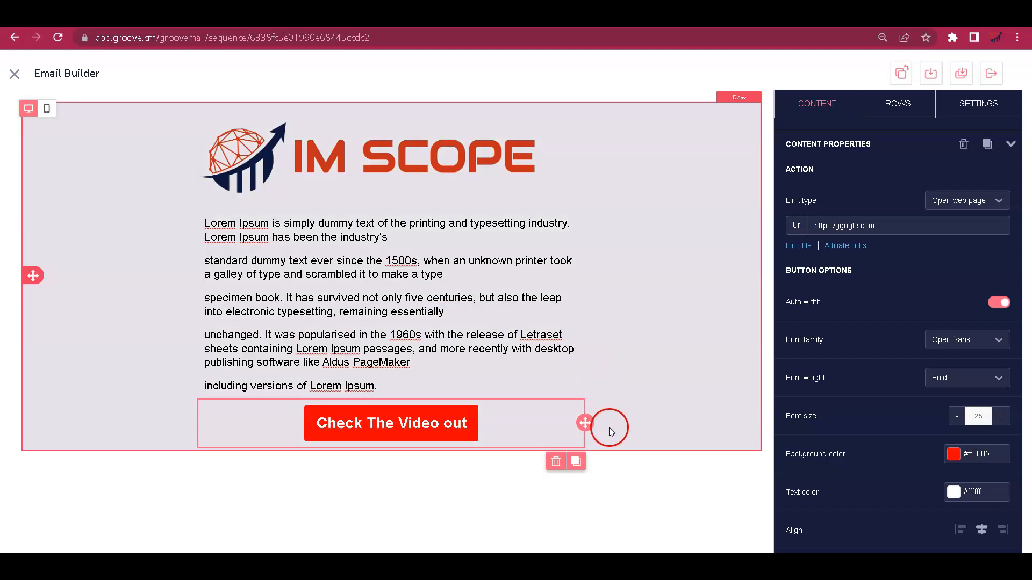
# Step: Add a spacer block below the "Check The Video out" button
pyautogui.click(609, 428)
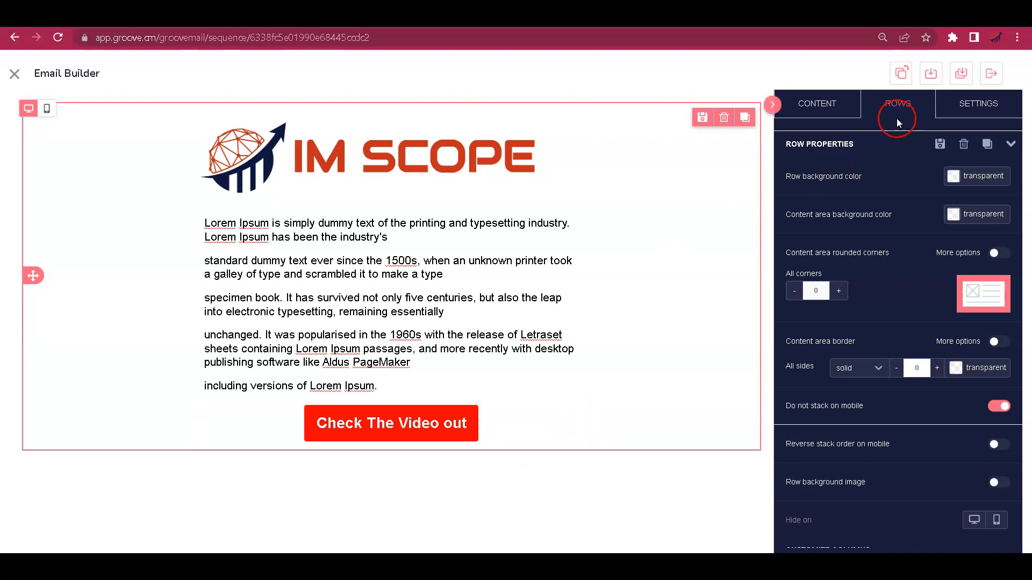
pyautogui.click(821, 106)
pyautogui.moveTo(882, 306); pyautogui.dragTo(495, 449)
pyautogui.moveTo(840, 318); pyautogui.dragTo(457, 444)
pyautogui.click(389, 461)
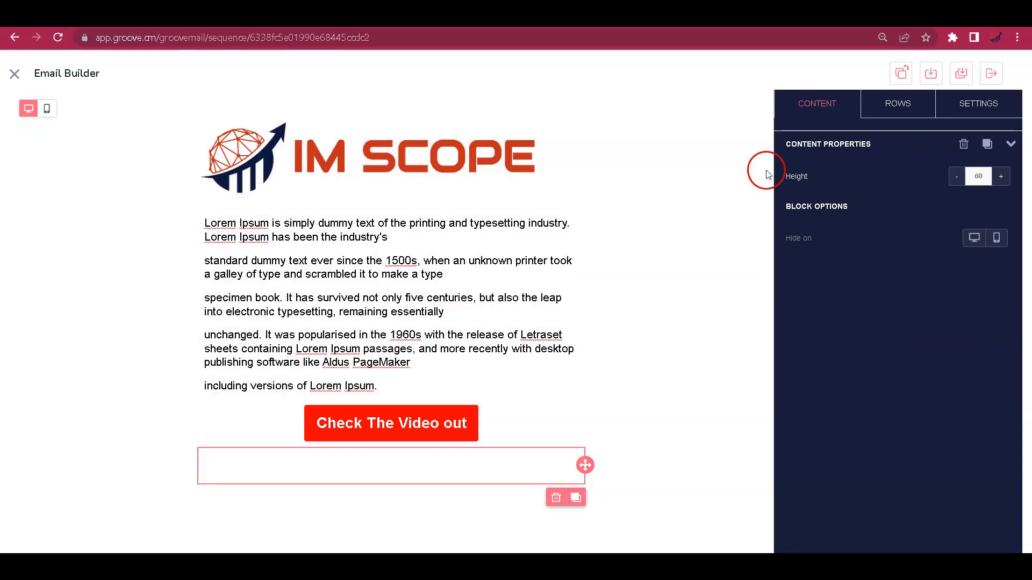
# Step: Add a paragraph block below the spacer reading "My #1 Recommendation To Start Your Affiliate Marketing Business"
pyautogui.click(820, 103)
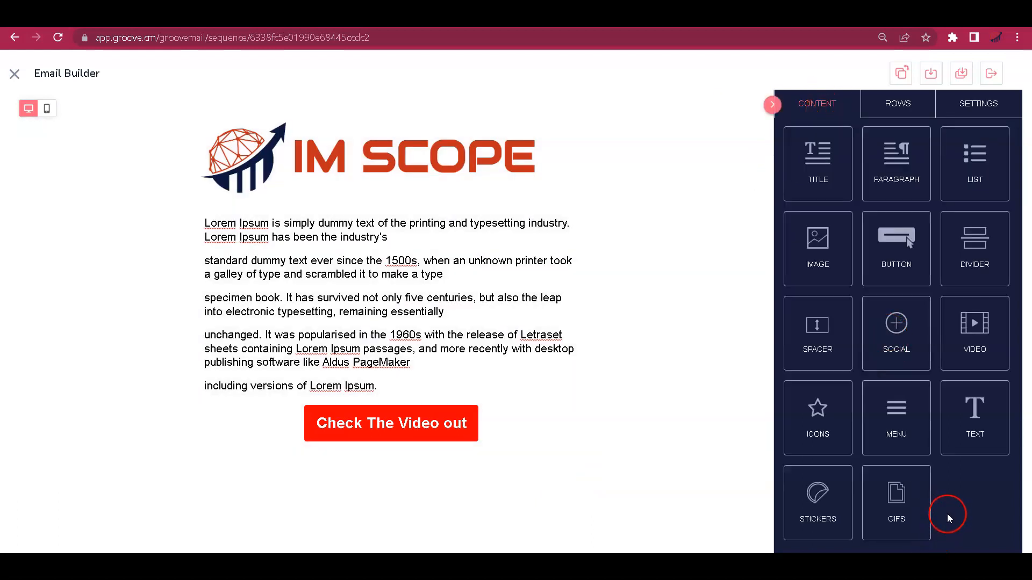
pyautogui.moveTo(906, 181); pyautogui.dragTo(428, 484)
pyautogui.click(304, 510)
pyautogui.click(274, 494)
pyautogui.tripleClick(276, 493)
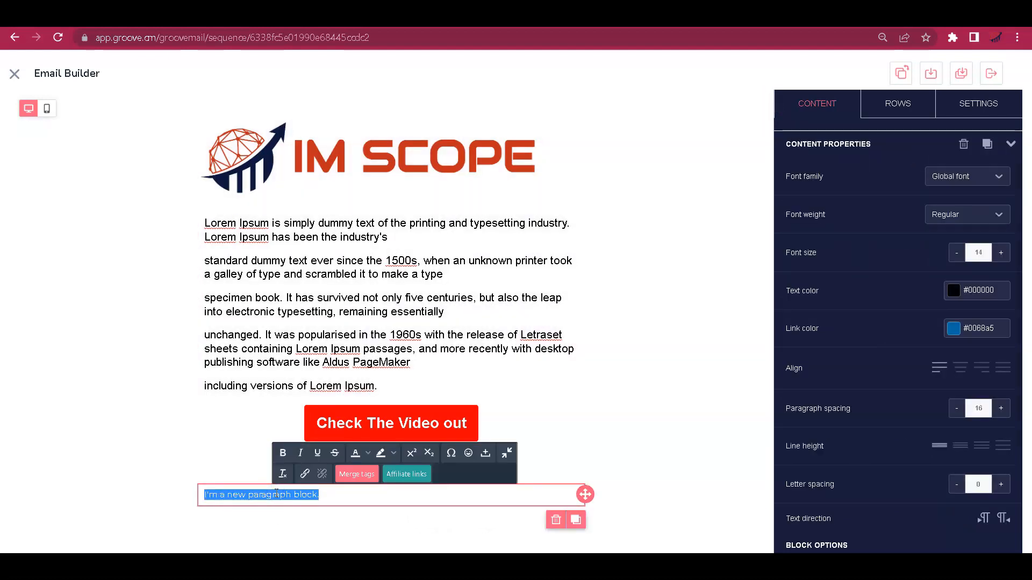
pyautogui.write('My #1 Recommendation To Start Your Affiliate Marketing Business')
pyautogui.click(611, 457)
# Step: Set the recommendation paragraph's font size to 16 and its font family to Source Sans Pro
pyautogui.click(514, 493)
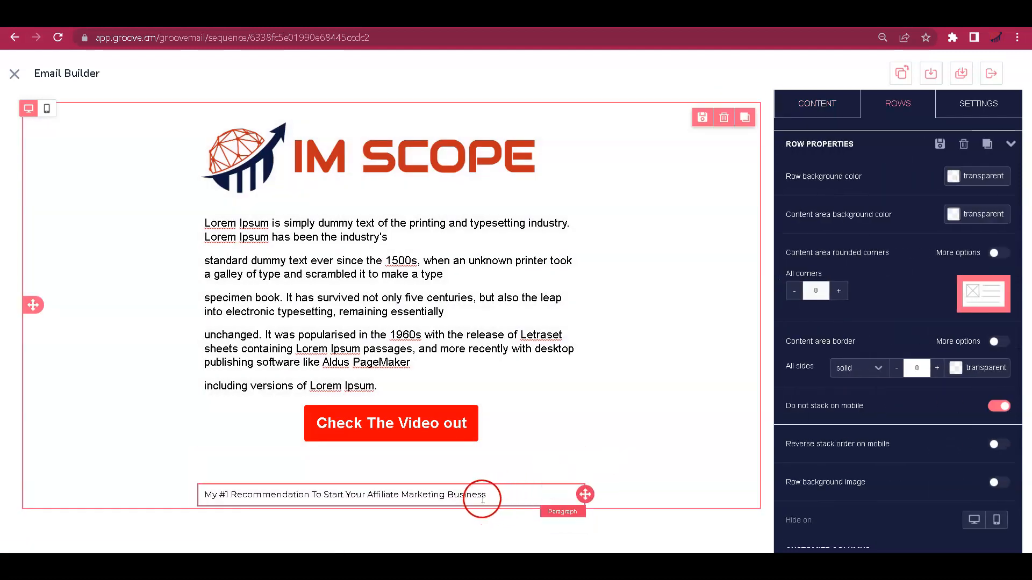
pyautogui.click(1000, 253)
pyautogui.click(1001, 253)
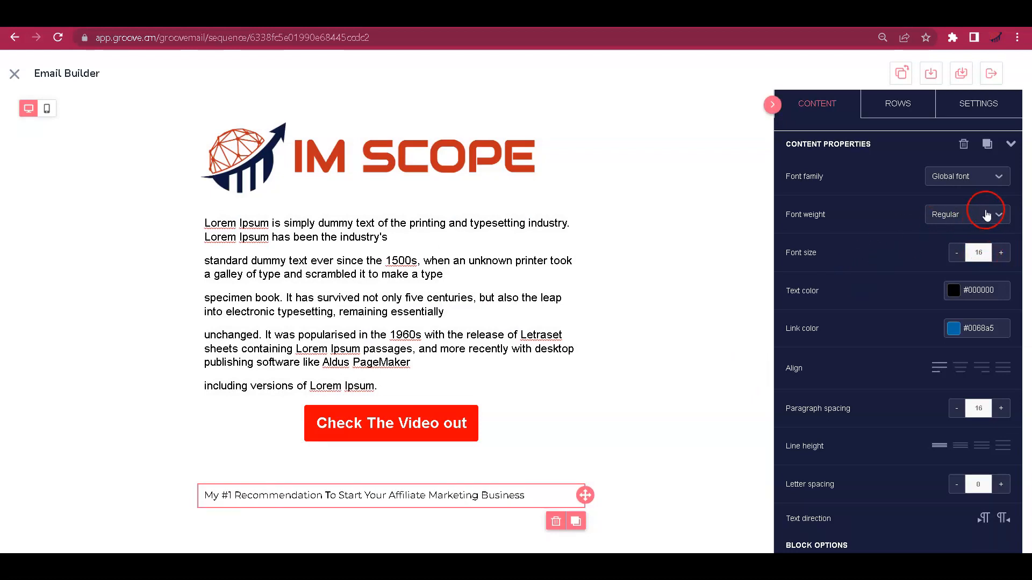
pyautogui.click(979, 176)
pyautogui.scroll(-3, 957, 318)
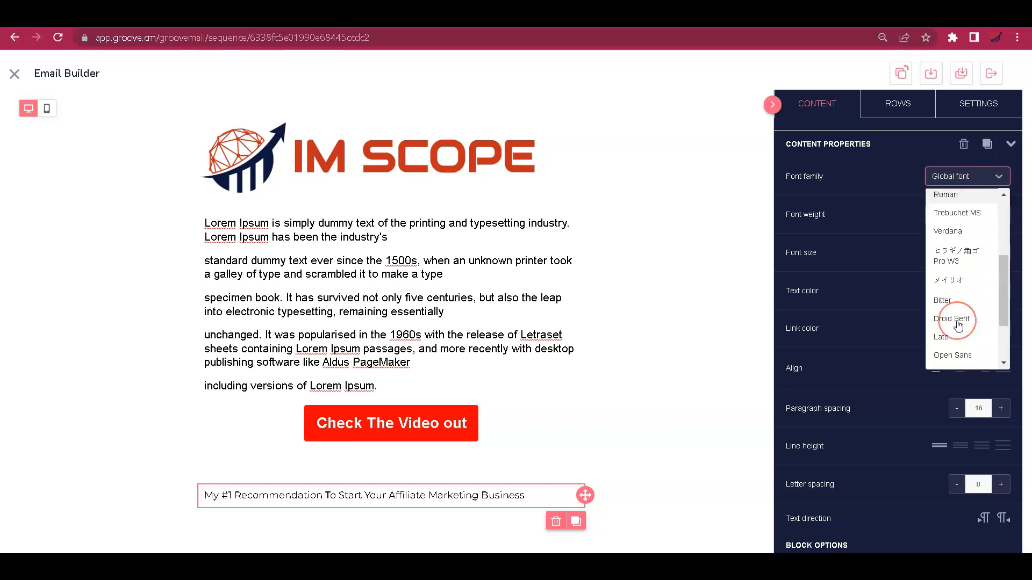
pyautogui.click(963, 311)
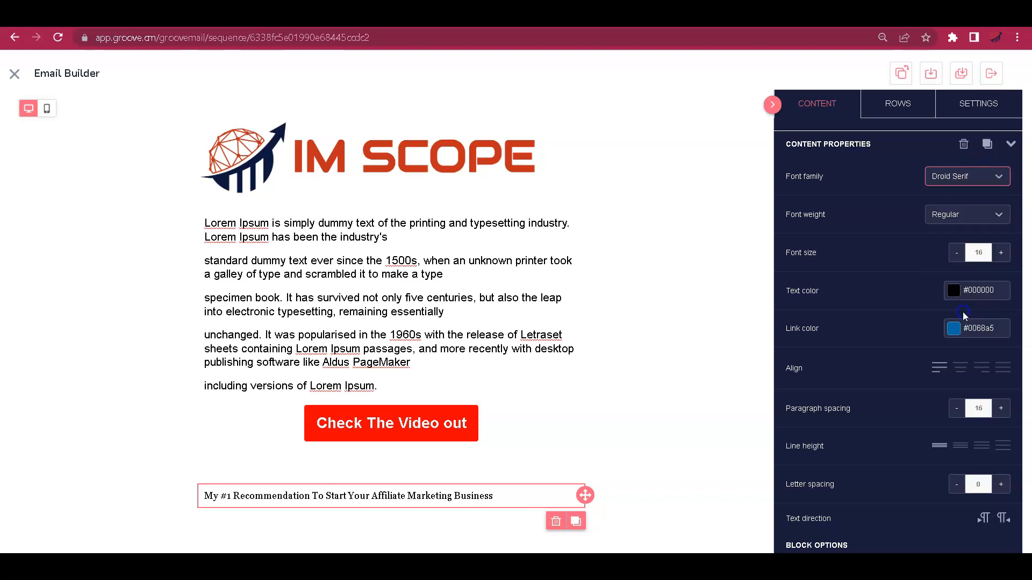
pyautogui.click(967, 176)
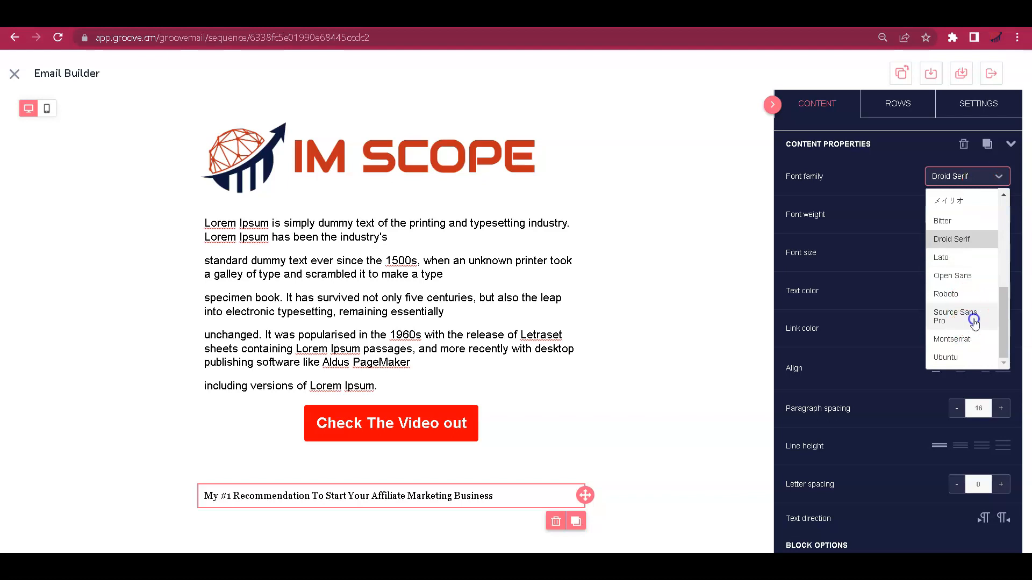
pyautogui.click(967, 315)
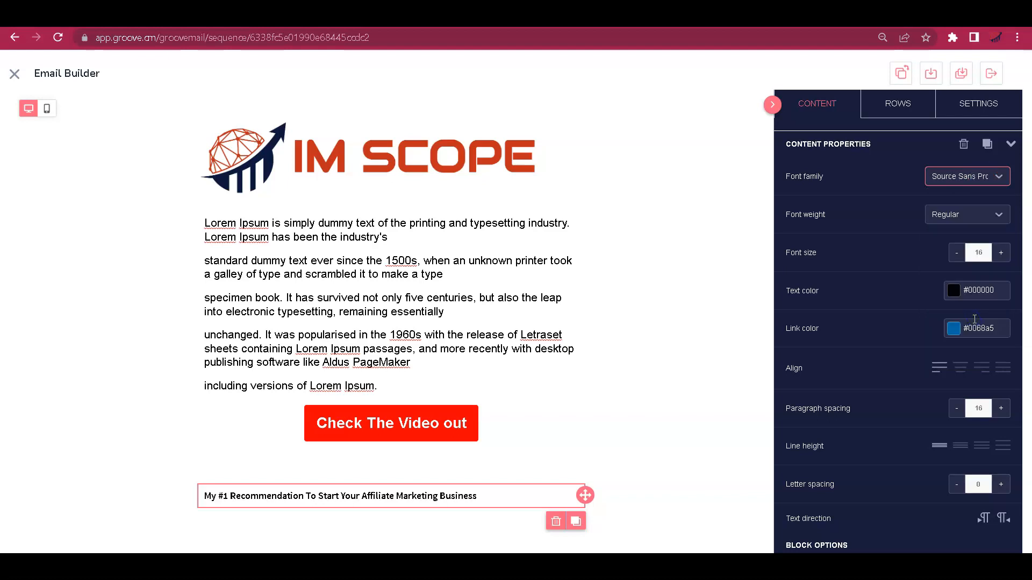
# Step: Add a new line reading "Click Here" below the recommendation sentence
pyautogui.click(552, 495)
pyautogui.press('Return')
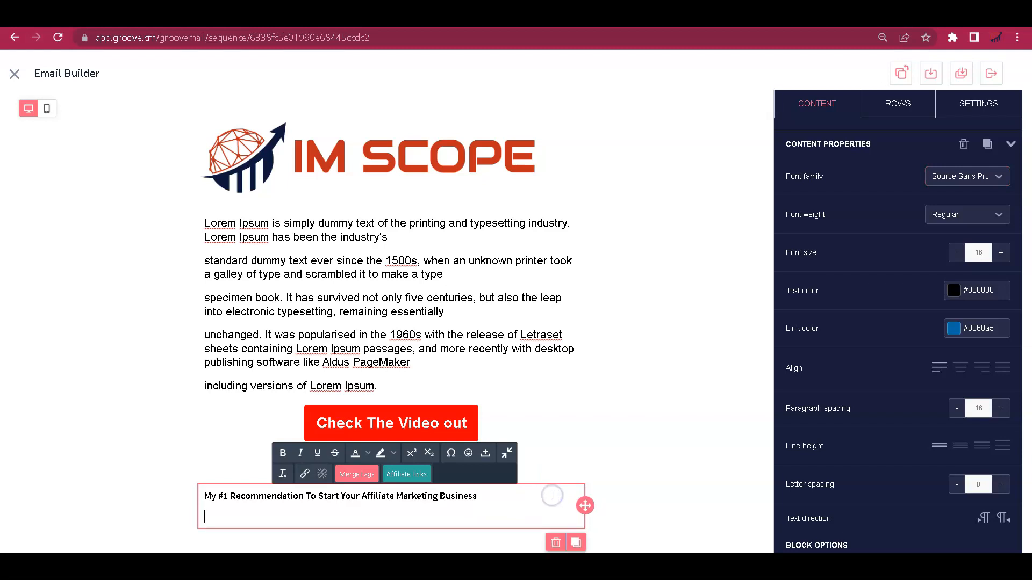
pyautogui.write('Cl')
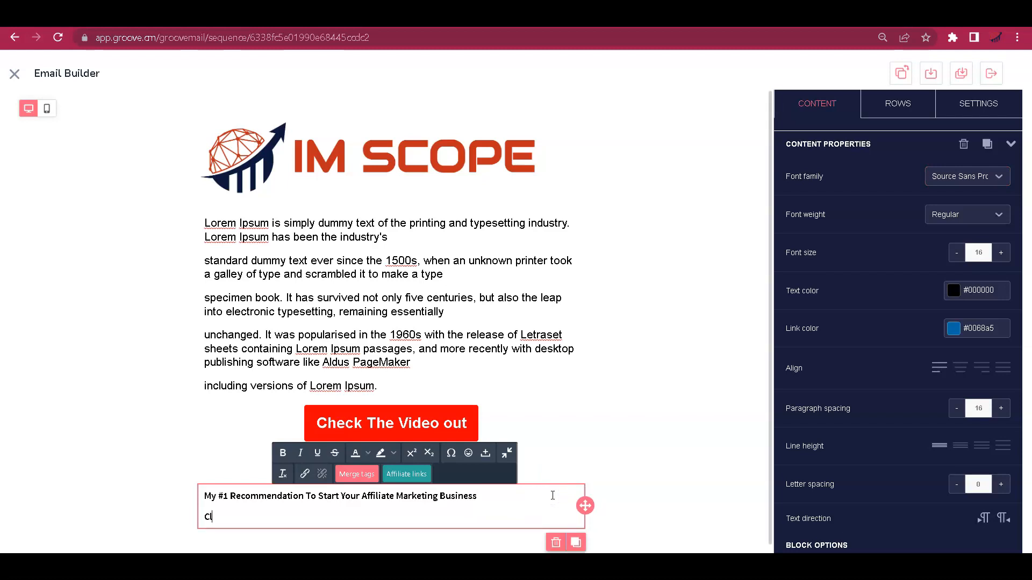
pyautogui.write('ick Here')
pyautogui.tripleClick(225, 517)
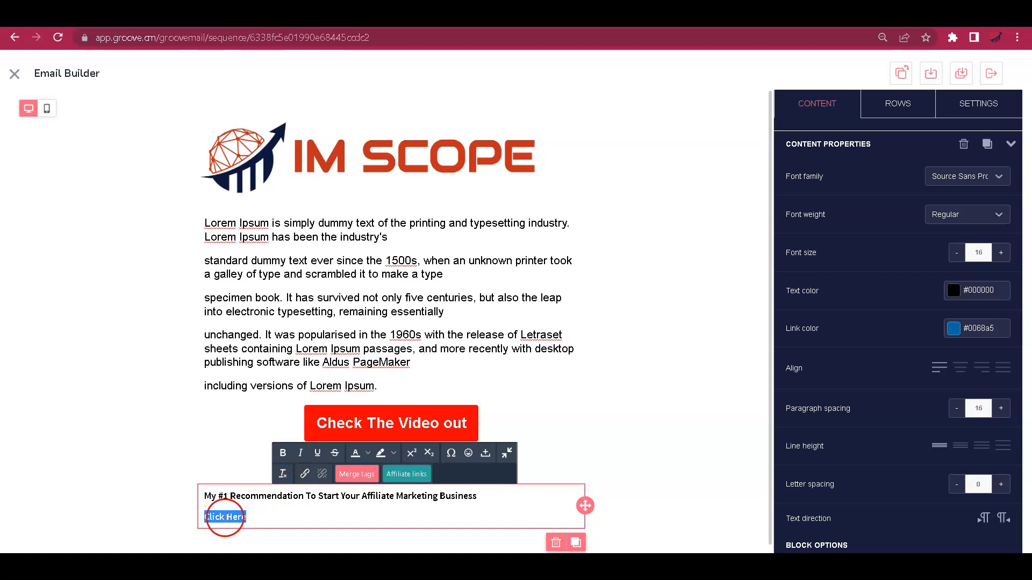
pyautogui.click(305, 474)
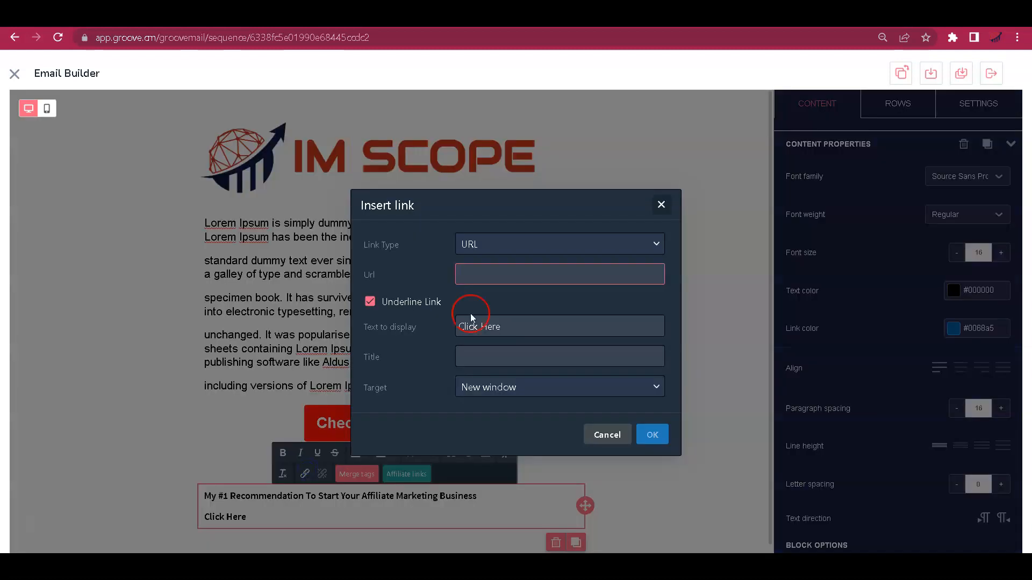
pyautogui.click(543, 270)
pyautogui.write('https://google.com')
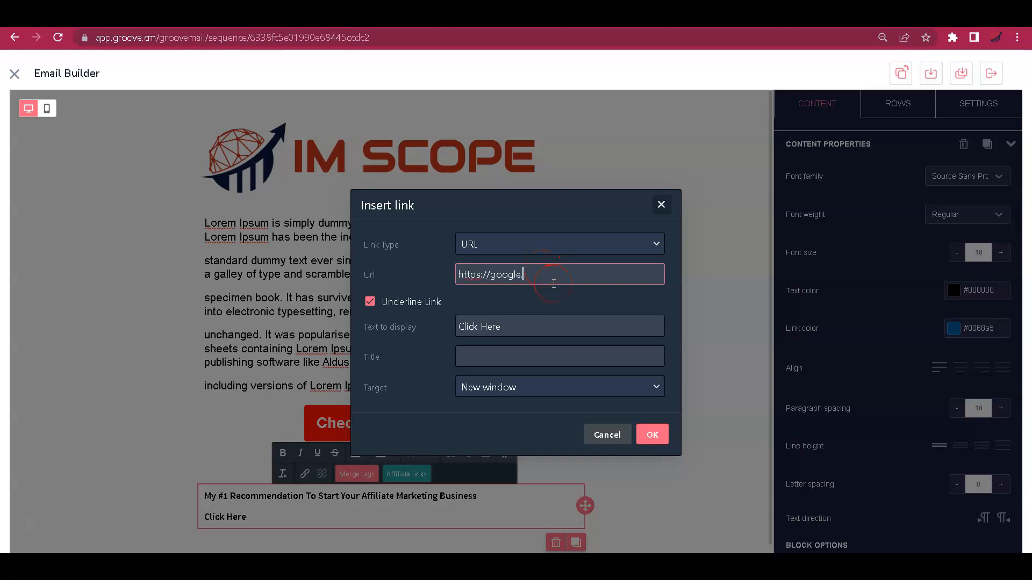
pyautogui.click(654, 436)
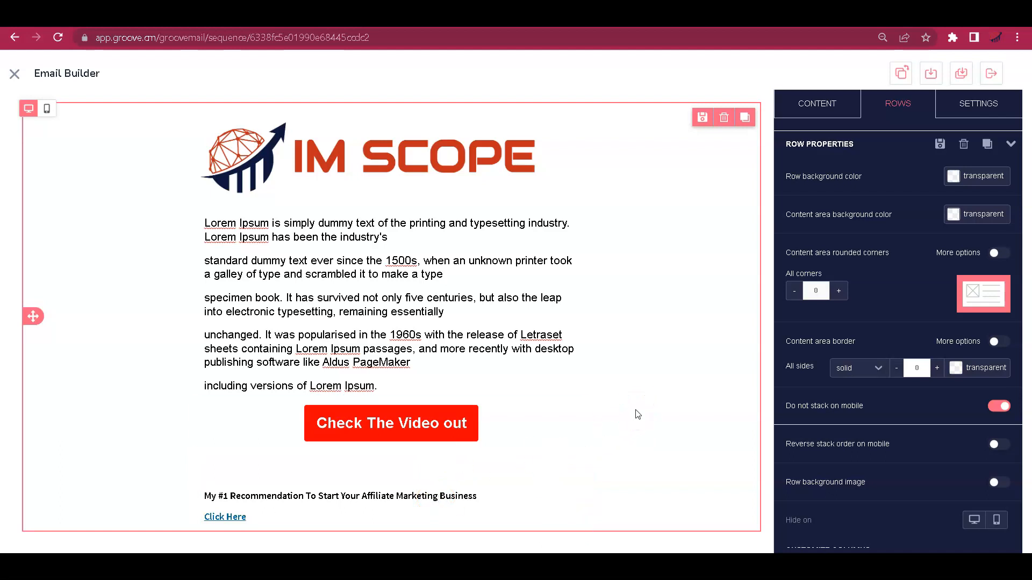
pyautogui.click(405, 498)
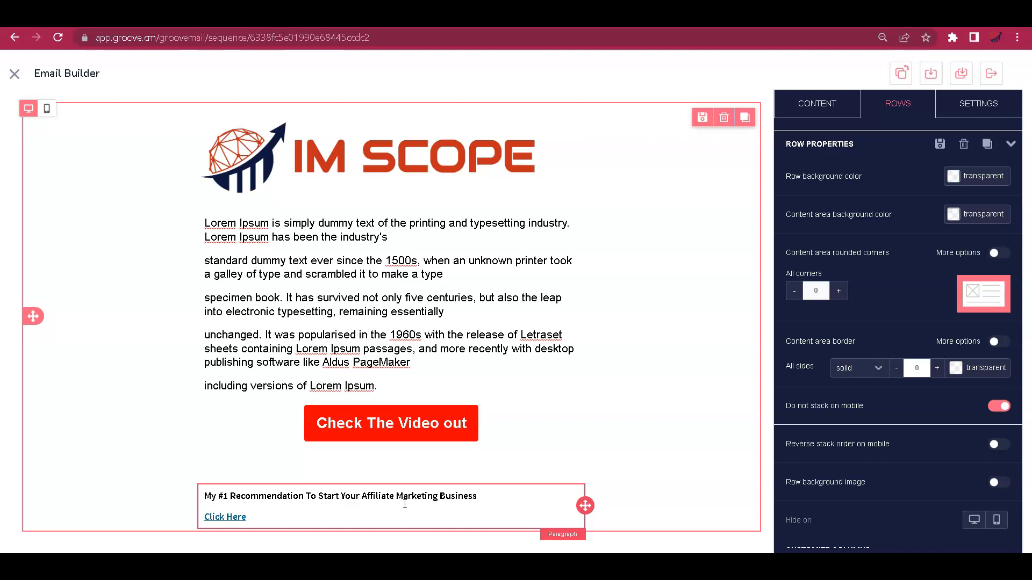
pyautogui.click(584, 349)
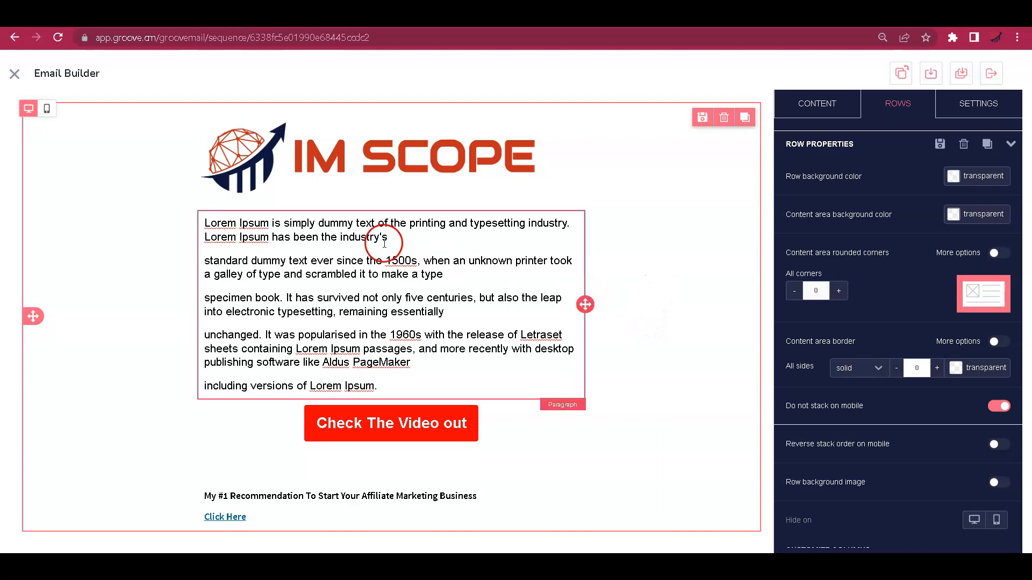
# Step: Save the email as "My Simple Email" in a new category named "My Email Temp" and exit the email builder
pyautogui.click(994, 75)
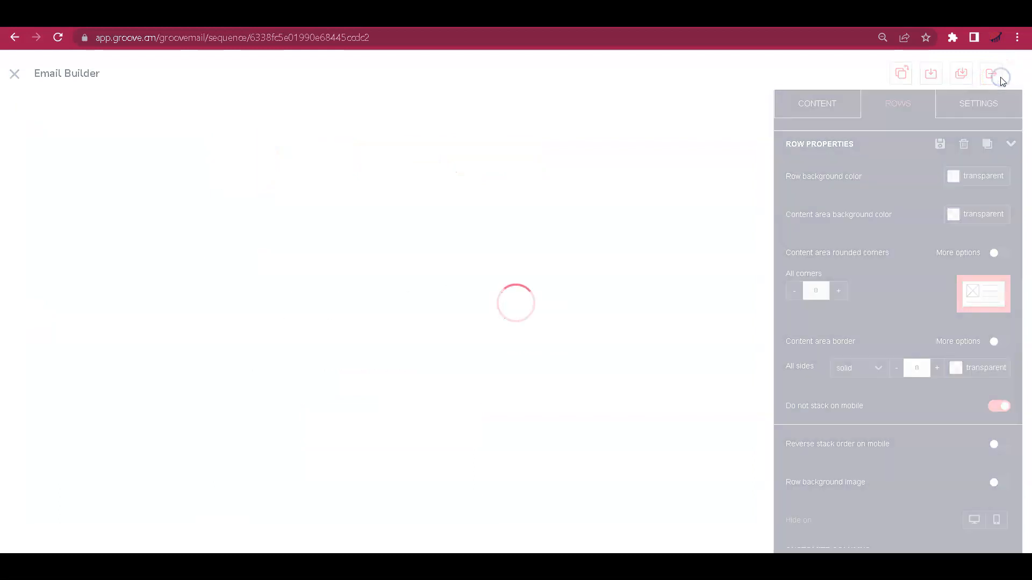
pyautogui.click(473, 276)
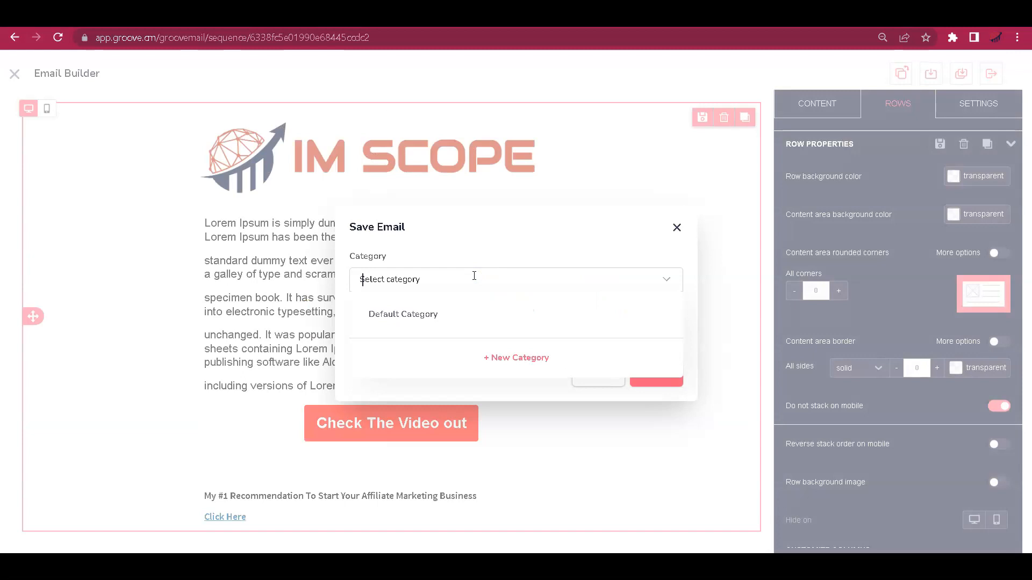
pyautogui.click(481, 277)
pyautogui.click(524, 360)
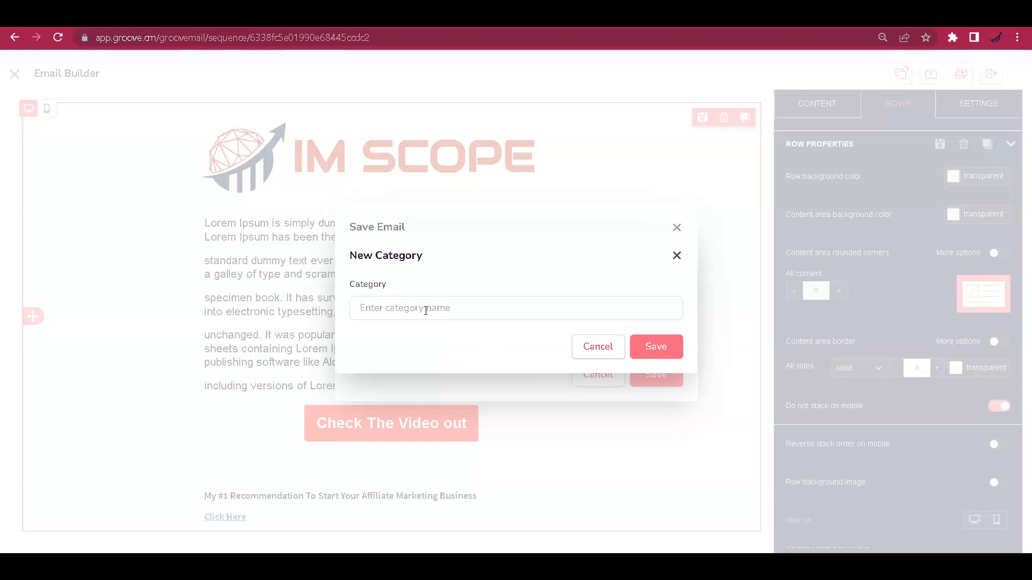
pyautogui.write('My Email Temp')
pyautogui.click(654, 346)
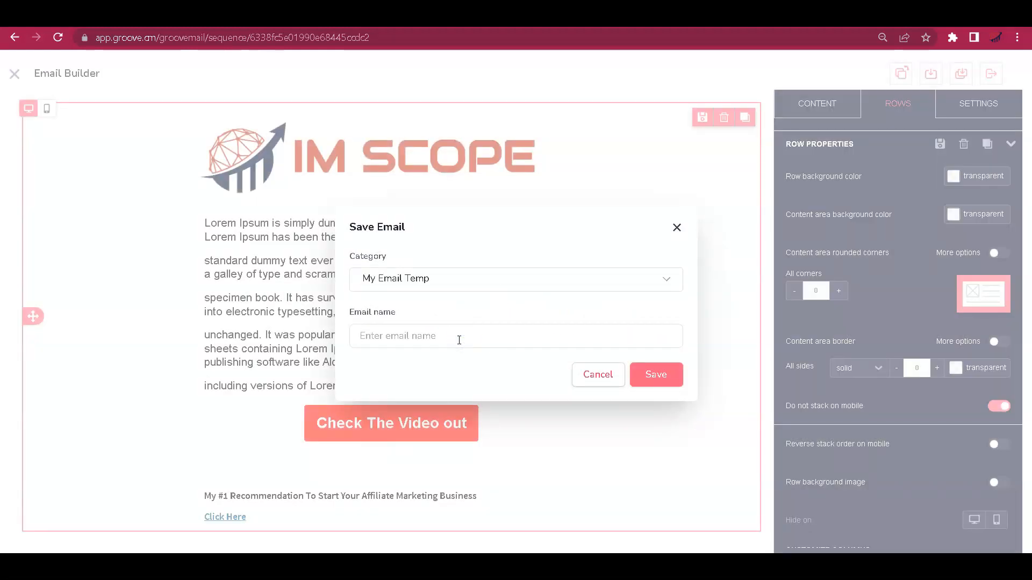
pyautogui.write('My Simple Email')
pyautogui.click(656, 380)
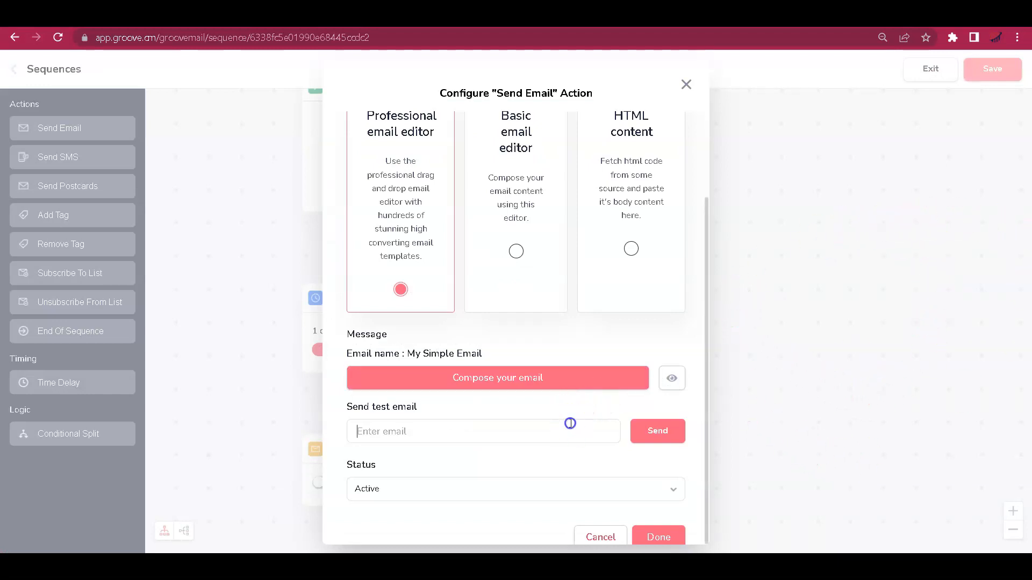
# Step: Keep Email 1's status as Active and complete its Send Email action configuration
pyautogui.scroll(-2, 570, 424)
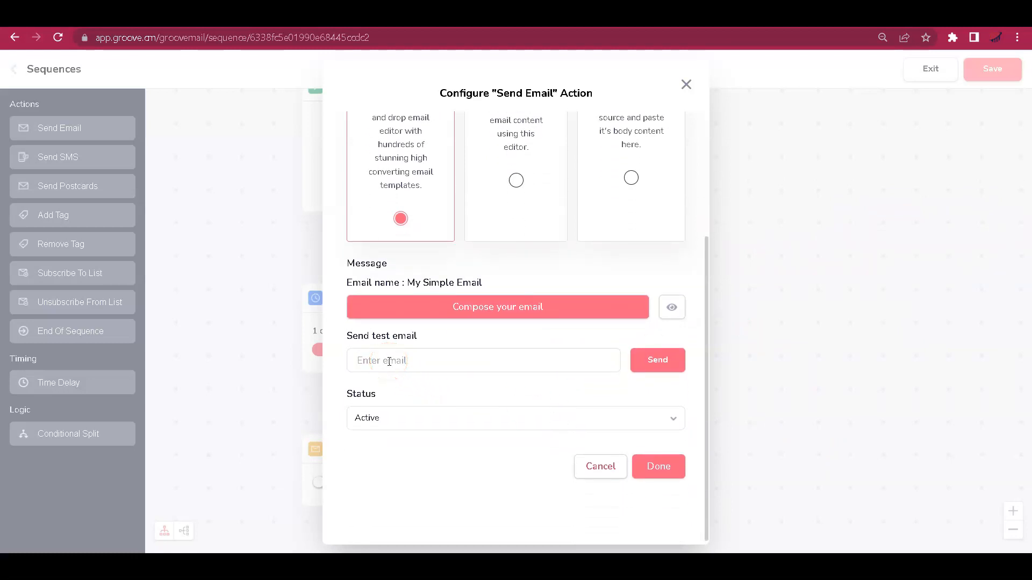
pyautogui.click(417, 421)
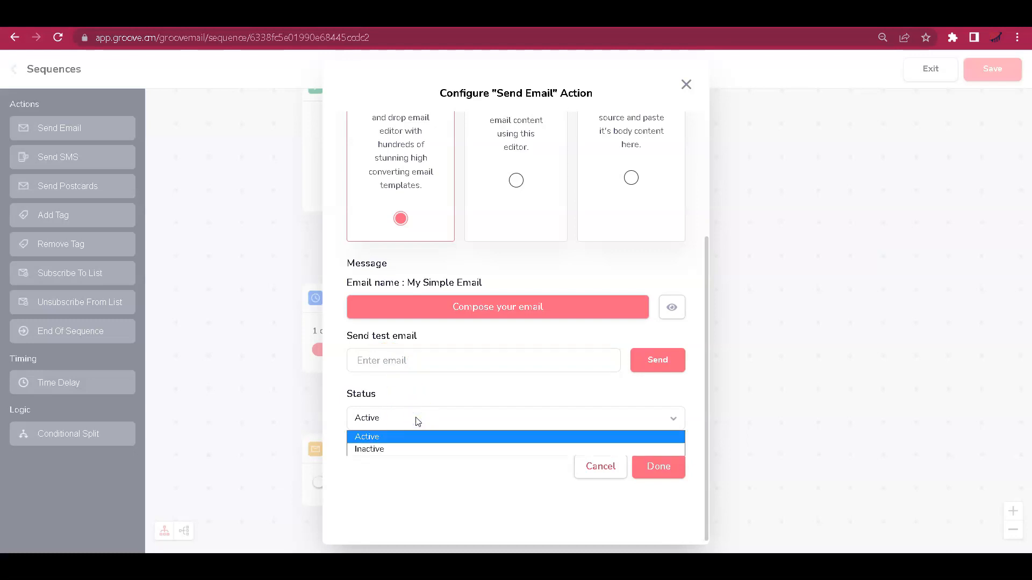
pyautogui.click(418, 422)
pyautogui.click(657, 464)
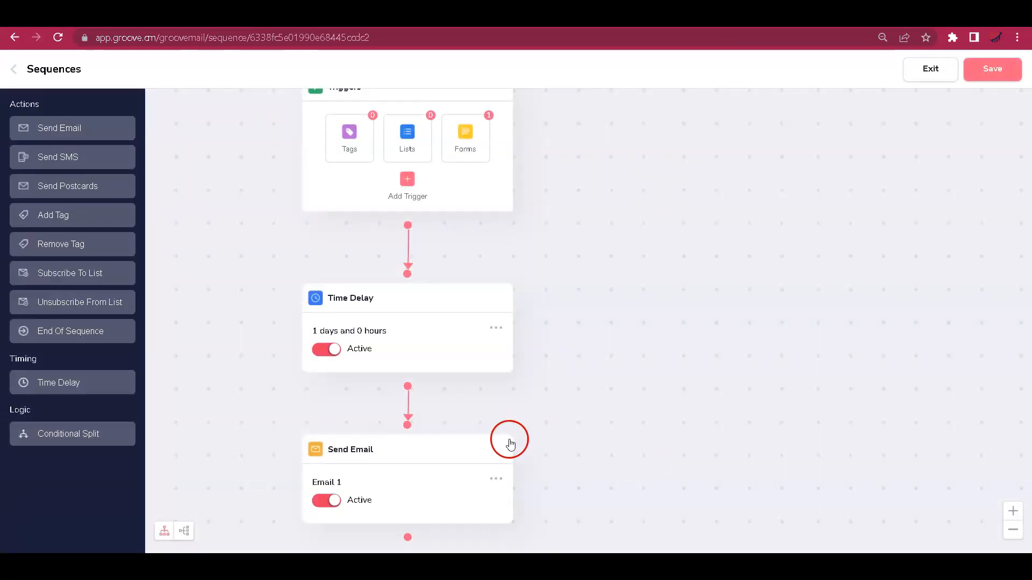
# Step: Add an active time delay of 1 day and 0 hours after Email 1 in the sequence
pyautogui.scroll(-4, 507, 441)
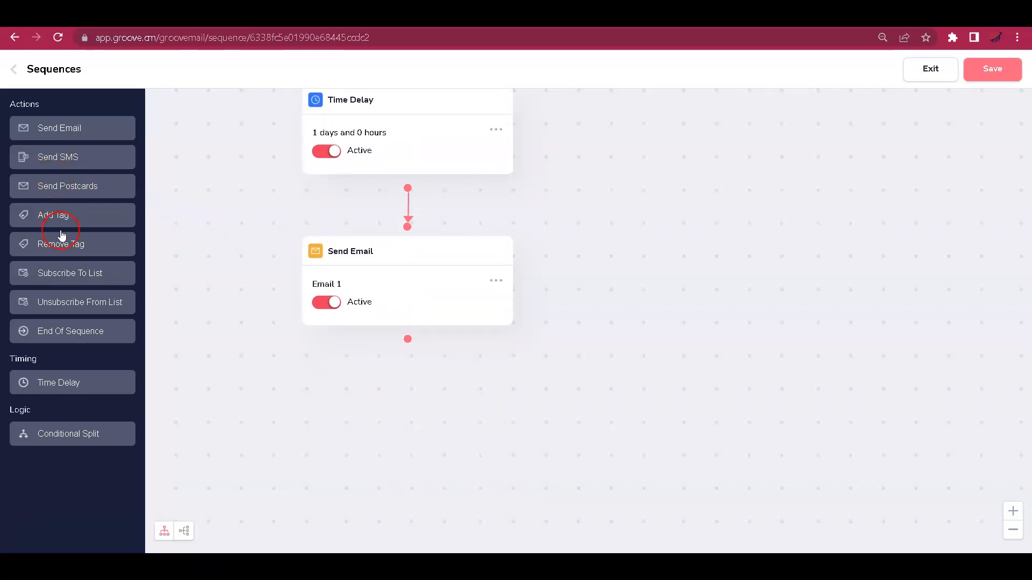
pyautogui.moveTo(63, 386); pyautogui.dragTo(417, 428)
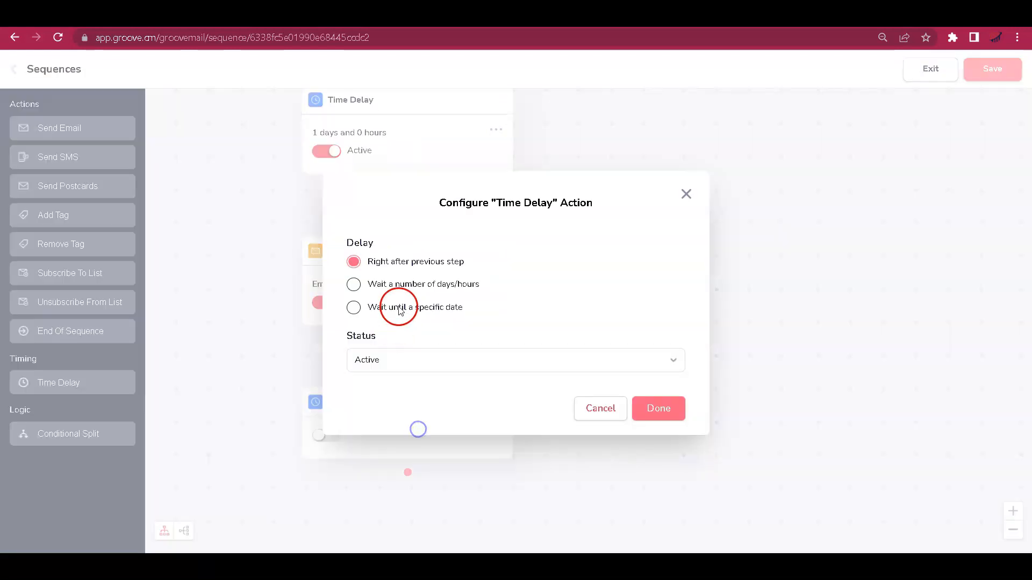
pyautogui.click(386, 284)
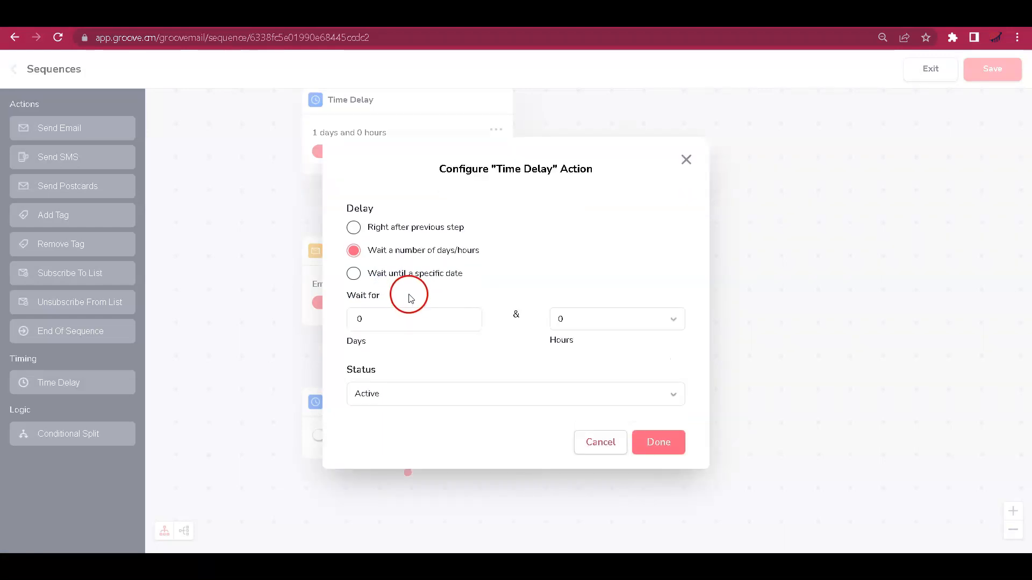
pyautogui.click(414, 311)
pyautogui.click(658, 442)
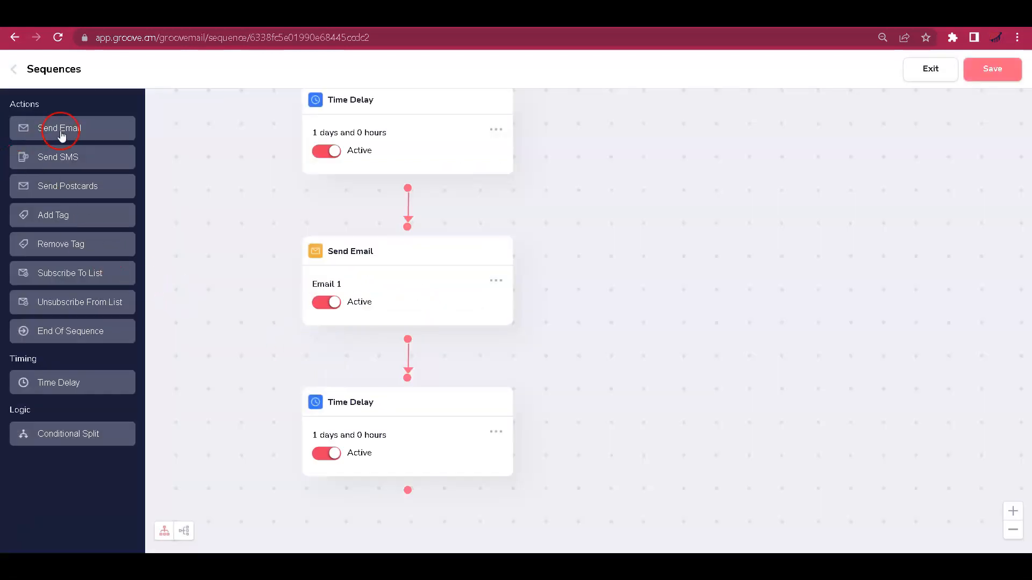
pyautogui.click(494, 283)
# Step: Add a Send Email action after the second delay, named "Email 2", with the existing sender and the subject "Email 2 Subject 1"
pyautogui.moveTo(62, 133); pyautogui.dragTo(394, 524)
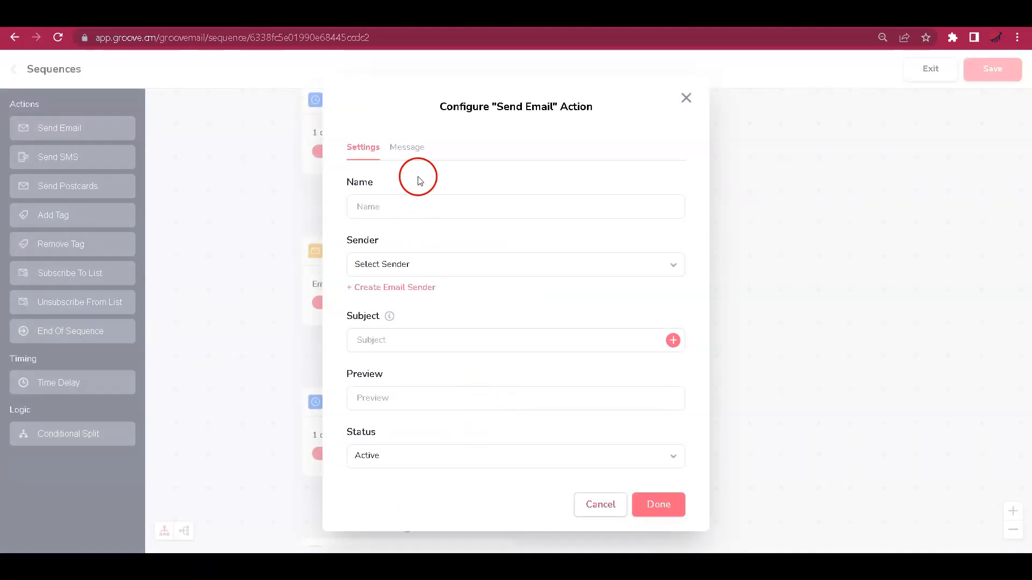
pyautogui.click(410, 202)
pyautogui.write('Email 2')
pyautogui.click(429, 266)
pyautogui.click(404, 308)
pyautogui.click(393, 339)
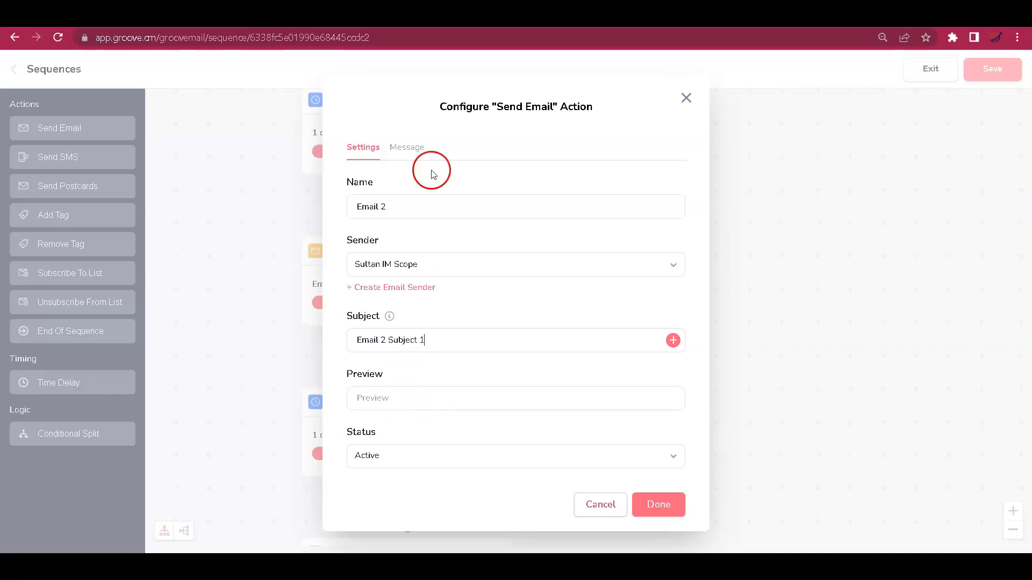
# Step: Choose the Basic email editor as the message type for Email 2
pyautogui.click(410, 148)
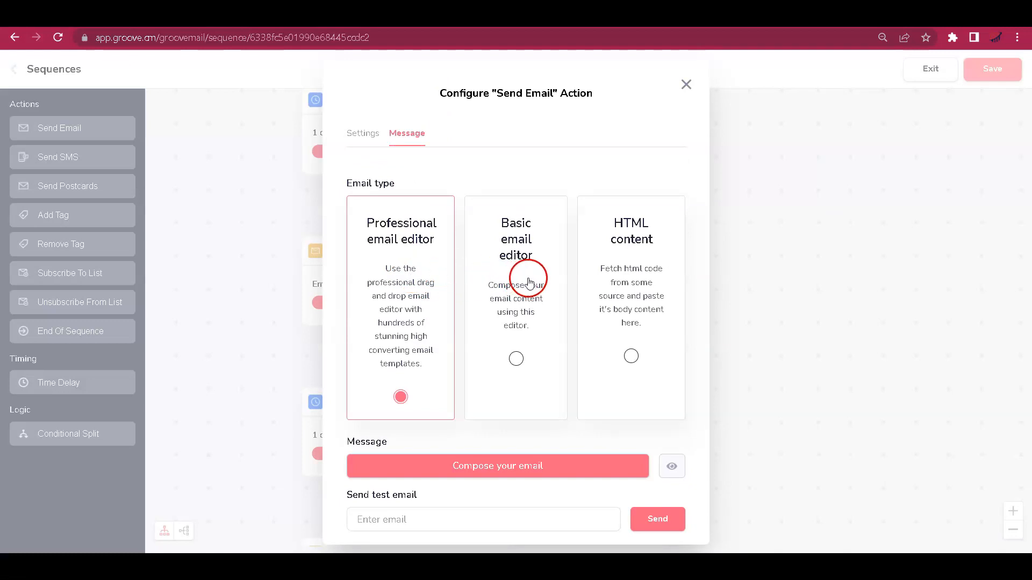
pyautogui.click(539, 305)
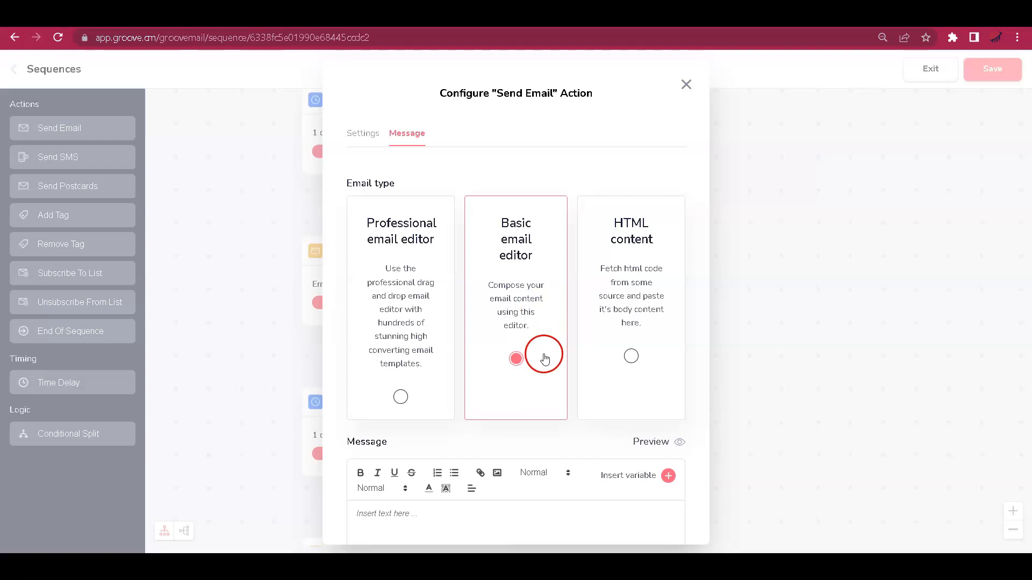
pyautogui.scroll(-5, 544, 358)
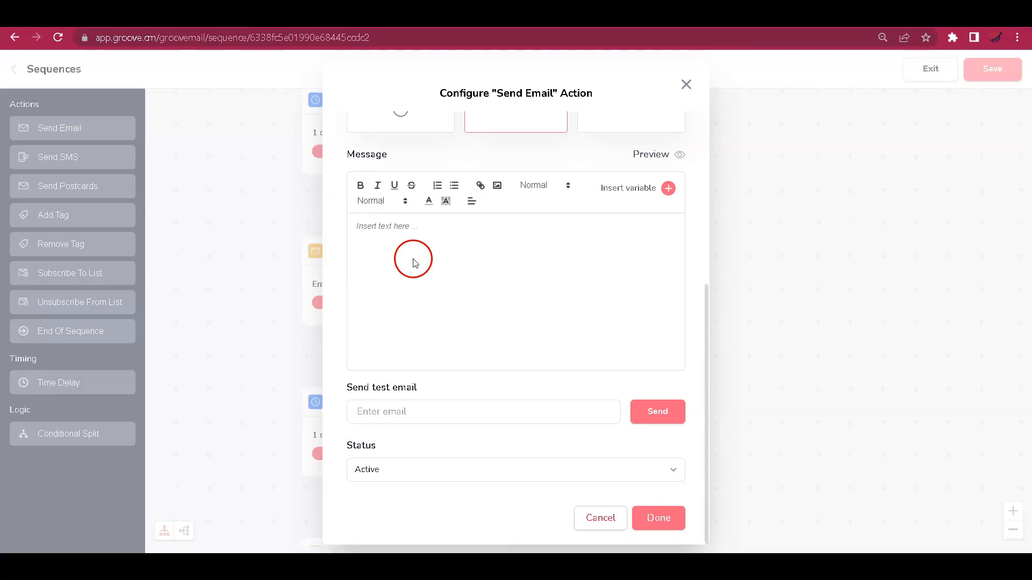
# Step: Paste the copied Lorem Ipsum passage as plain text into Email 2's message body
pyautogui.rightClick(432, 275)
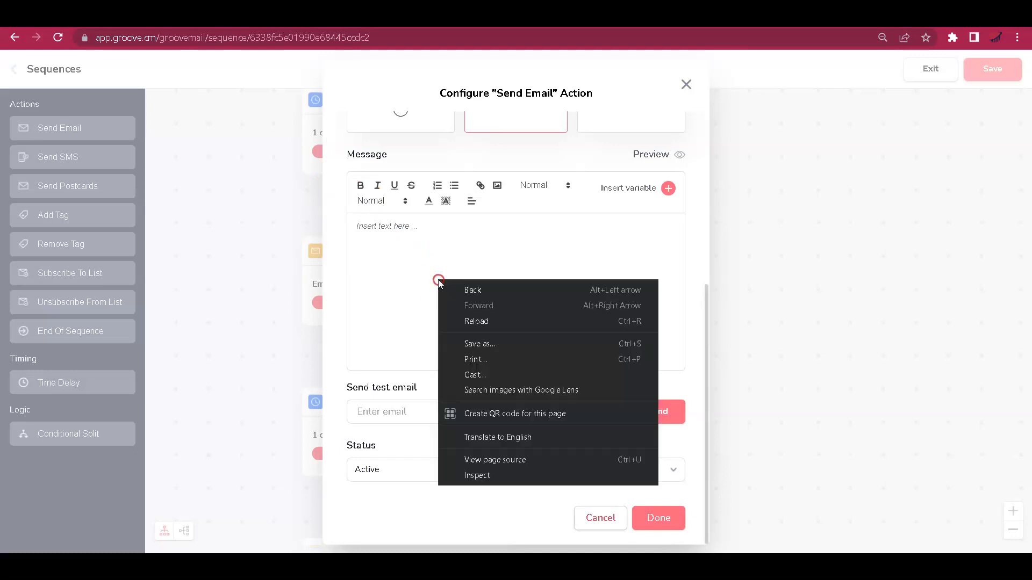
pyautogui.click(391, 223)
pyautogui.rightClick(390, 223)
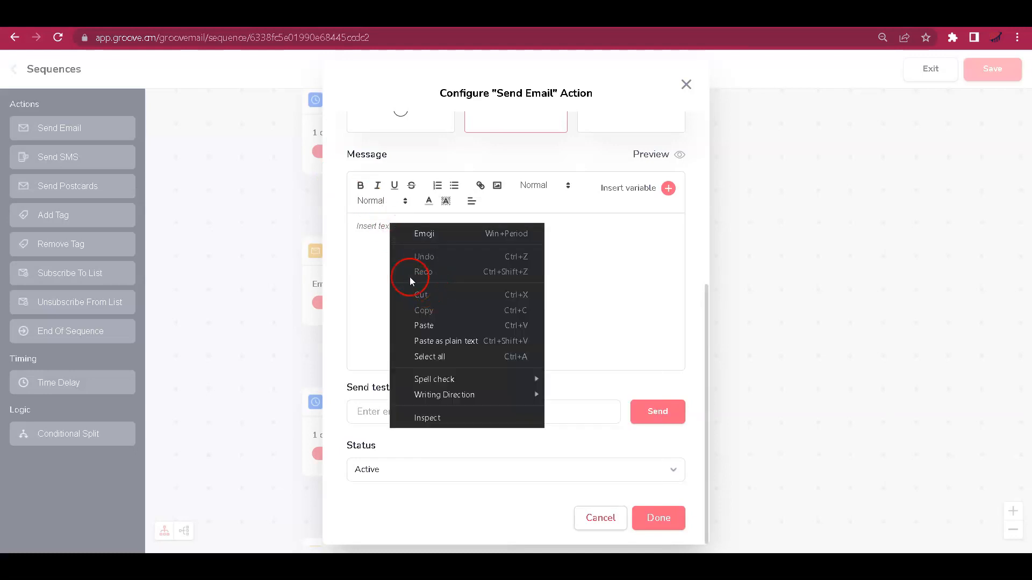
pyautogui.click(372, 233)
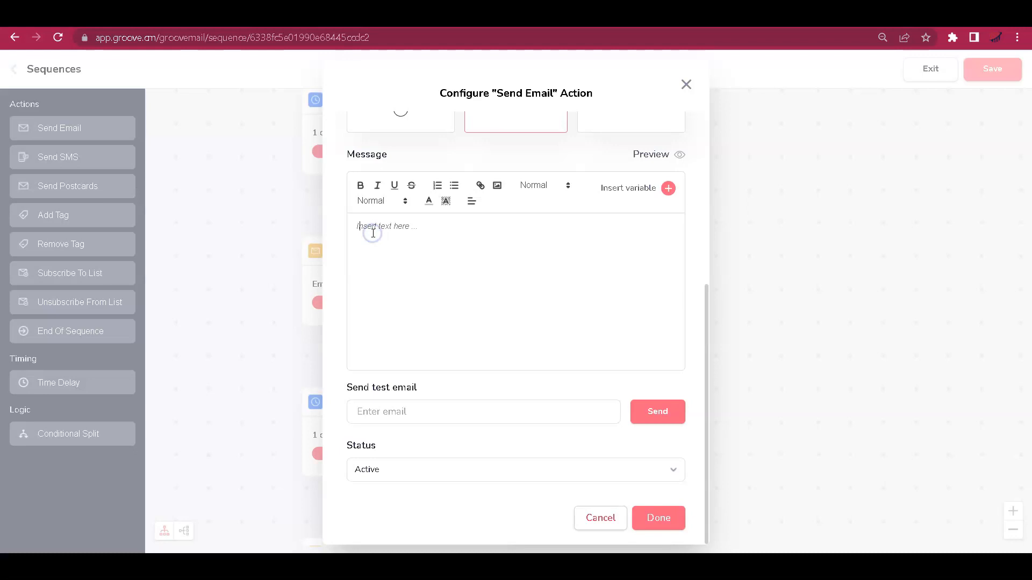
pyautogui.rightClick(372, 234)
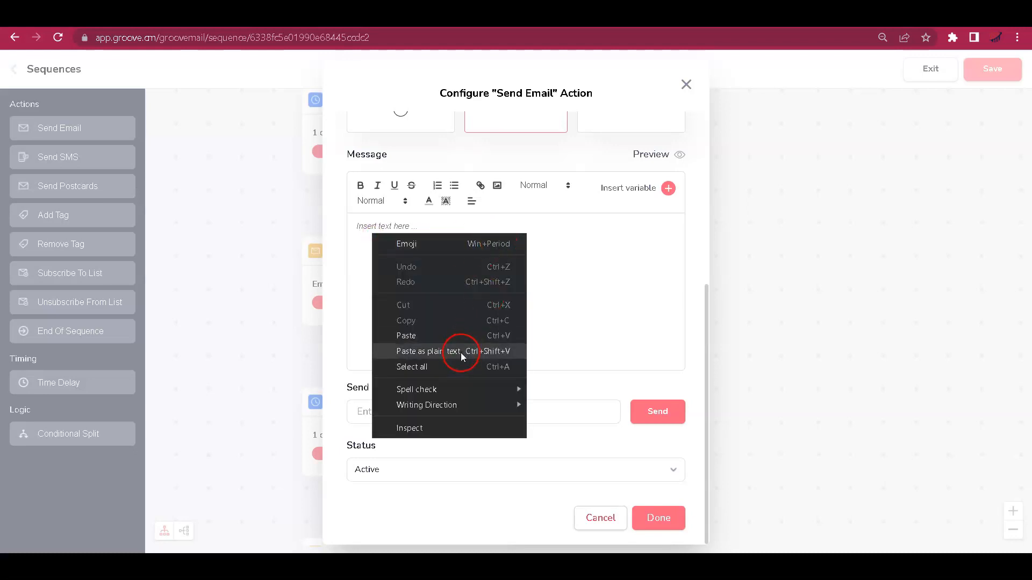
pyautogui.click(460, 350)
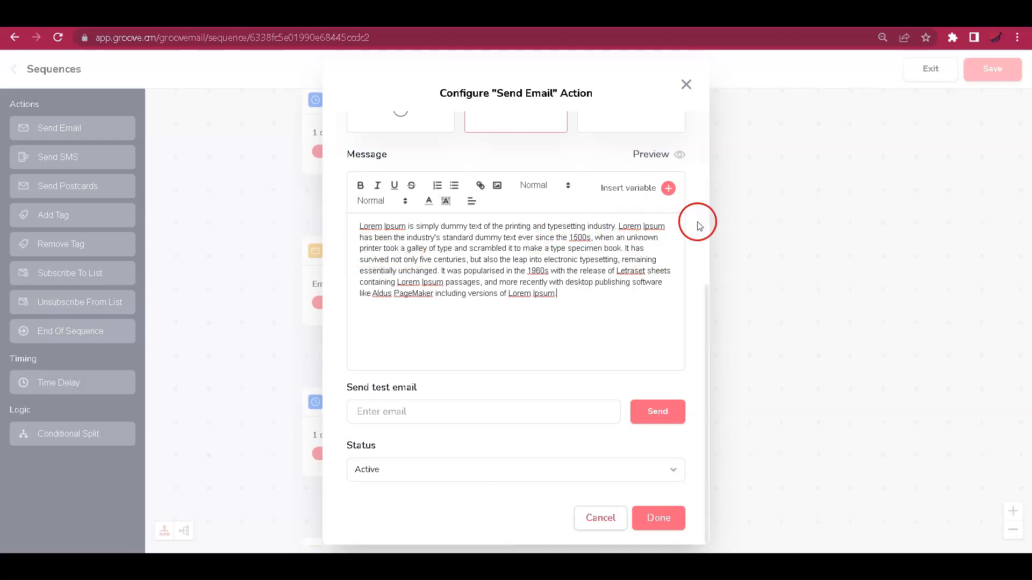
# Step: Split the message into three paragraphs separated by blank lines, breaking after "when an unknown" and after "remaining"
pyautogui.click(667, 235)
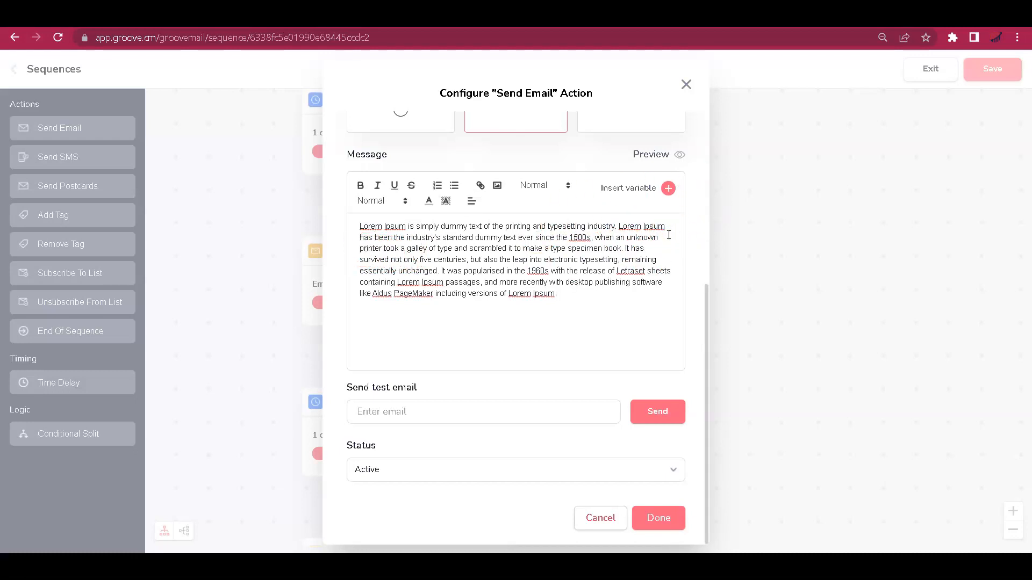
pyautogui.press('Return')
pyautogui.press('Down')
pyautogui.press('Down')
pyautogui.press('Return')
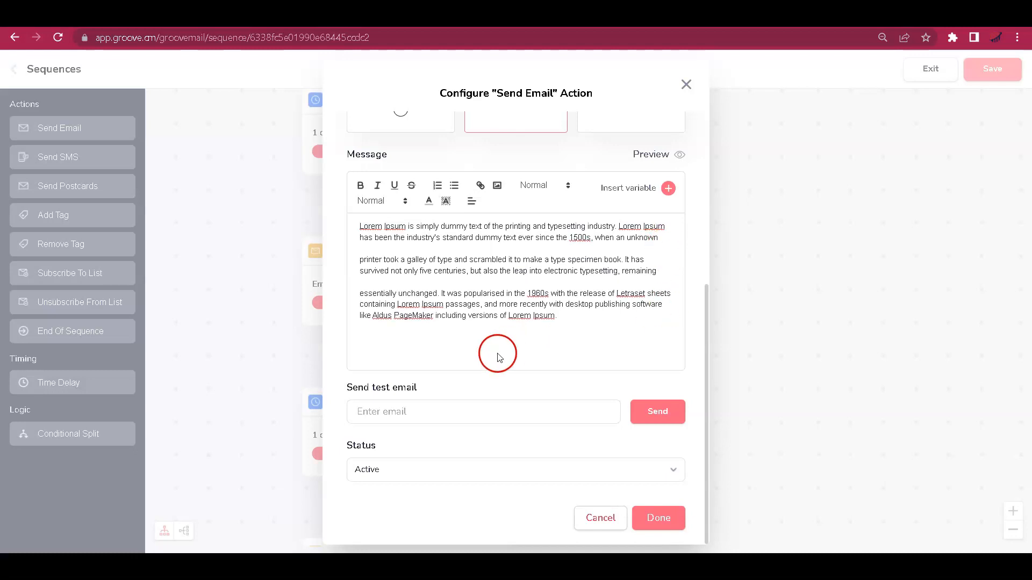
# Step: Apply a larger text size to the entire message and complete the Email 2 action
pyautogui.doubleClick(491, 271)
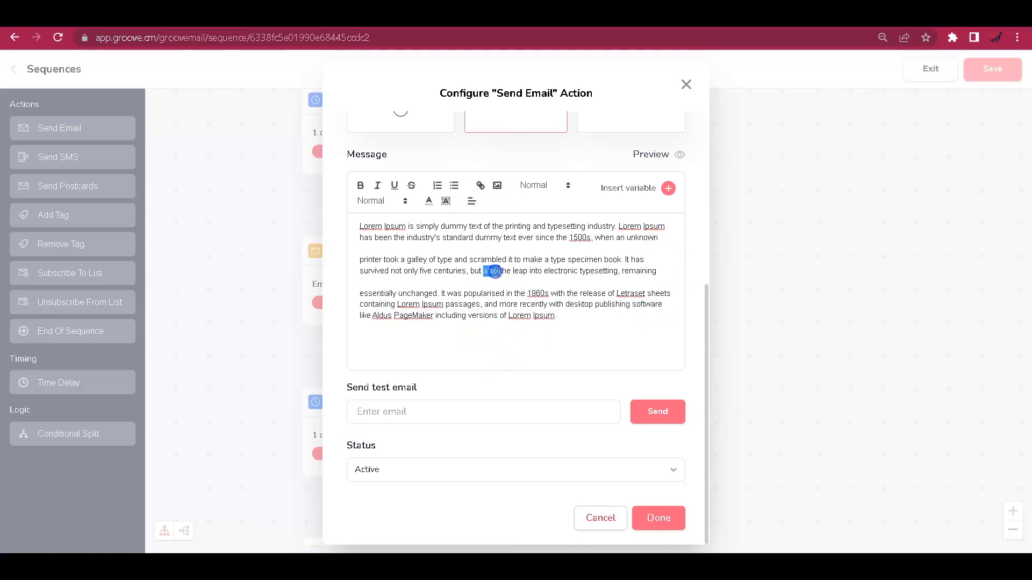
pyautogui.hotkey('ctrl', 'a')
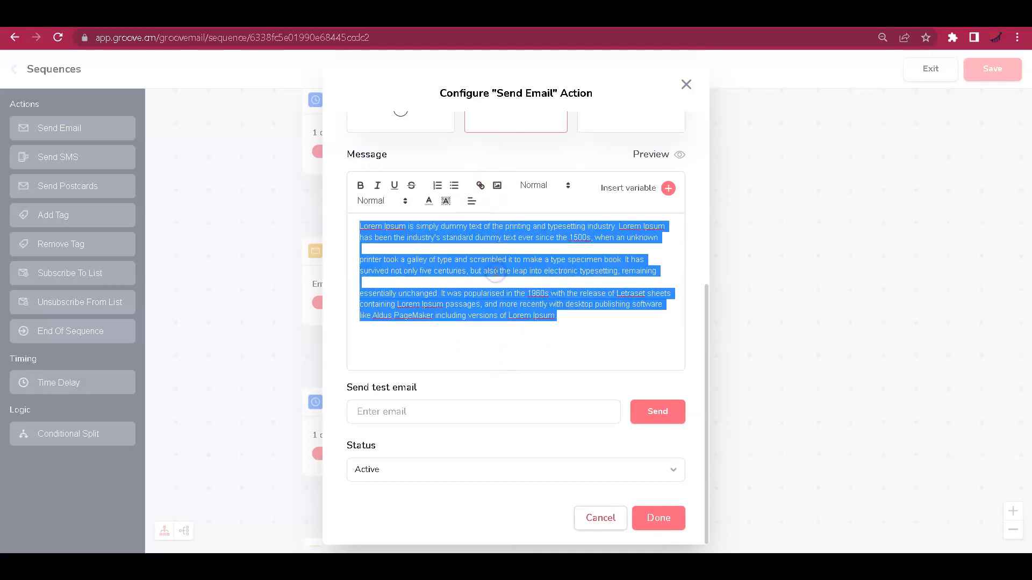
pyautogui.click(540, 185)
pyautogui.click(535, 243)
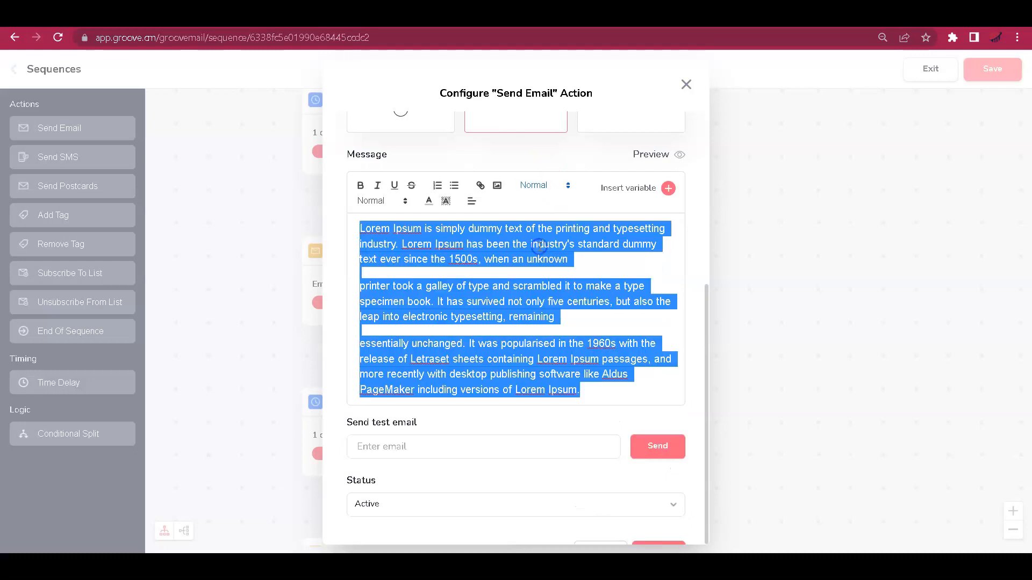
pyautogui.click(559, 371)
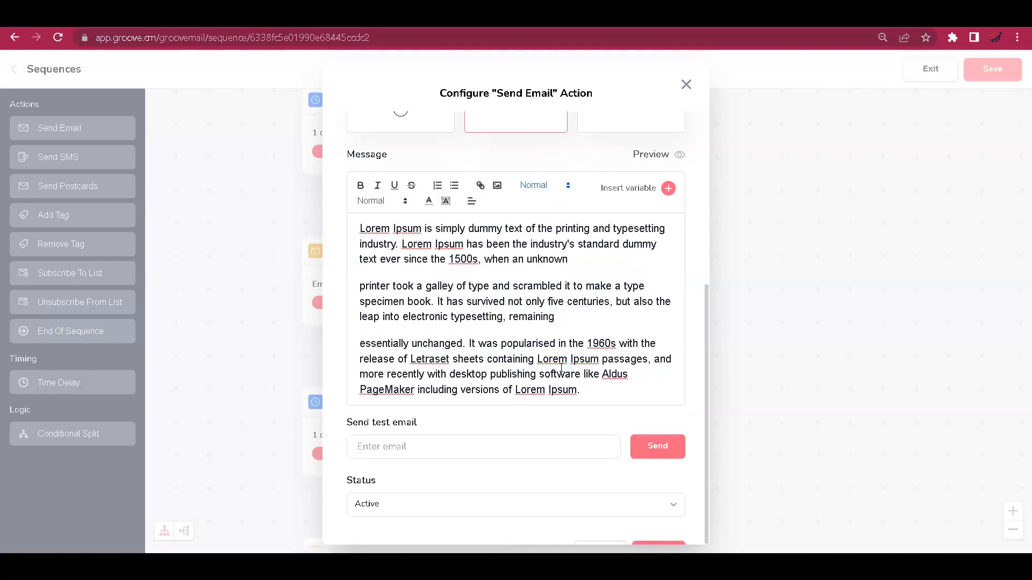
pyautogui.scroll(-1, 560, 368)
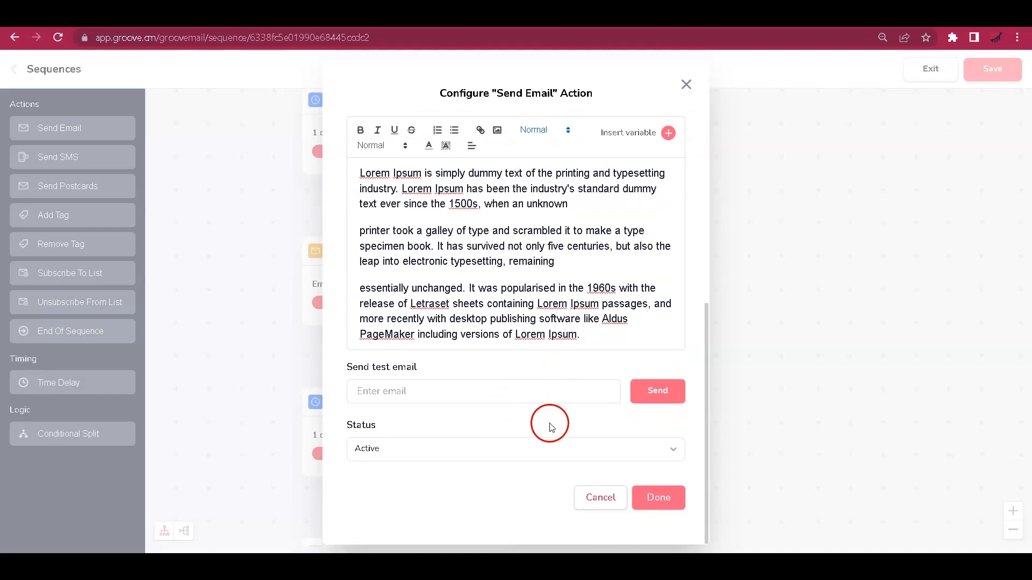
pyautogui.click(650, 495)
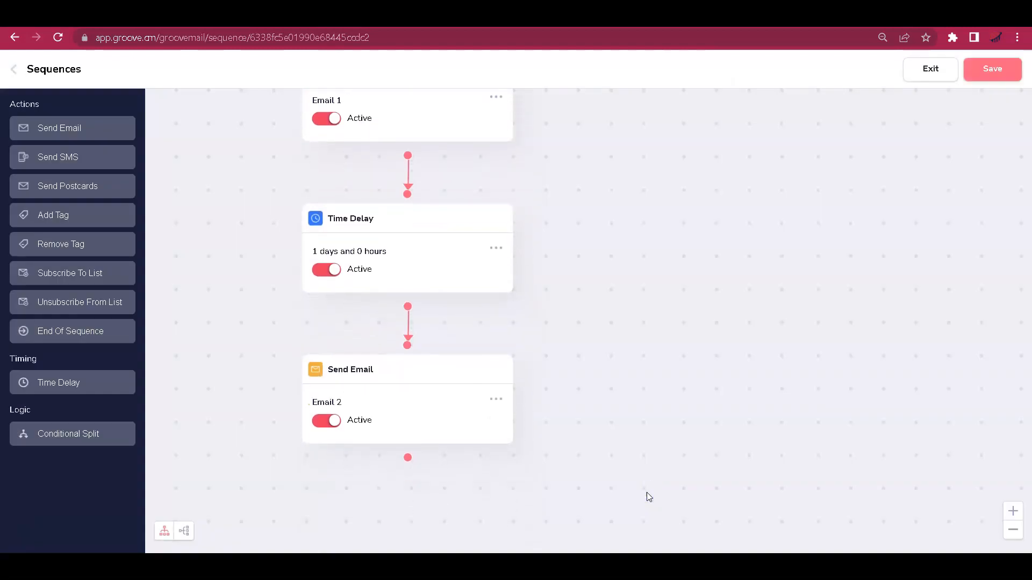
# Step: Review the sequence from the triggers through the delays and emails, and save it
pyautogui.scroll(2, 646, 493)
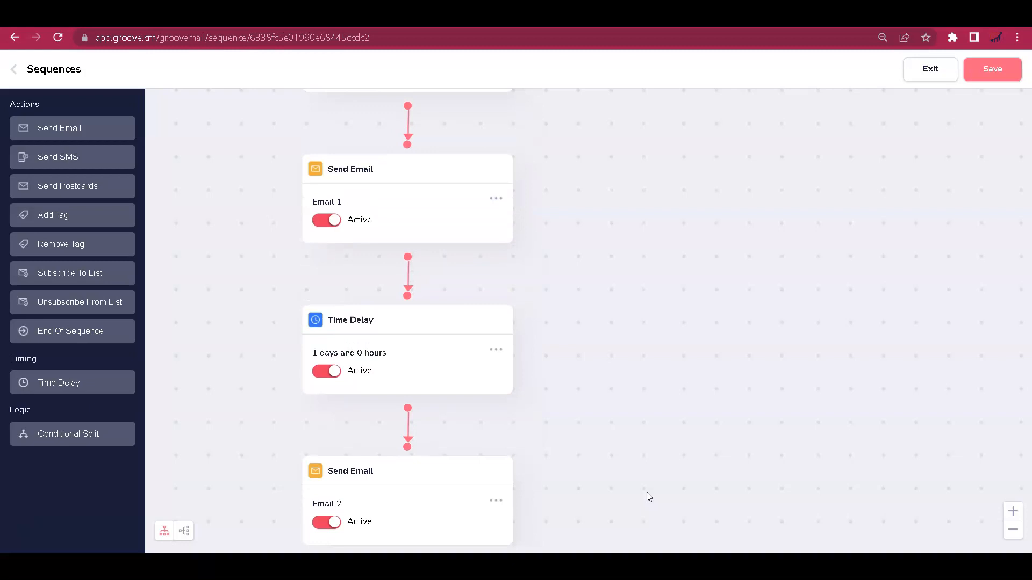
pyautogui.scroll(9, 647, 493)
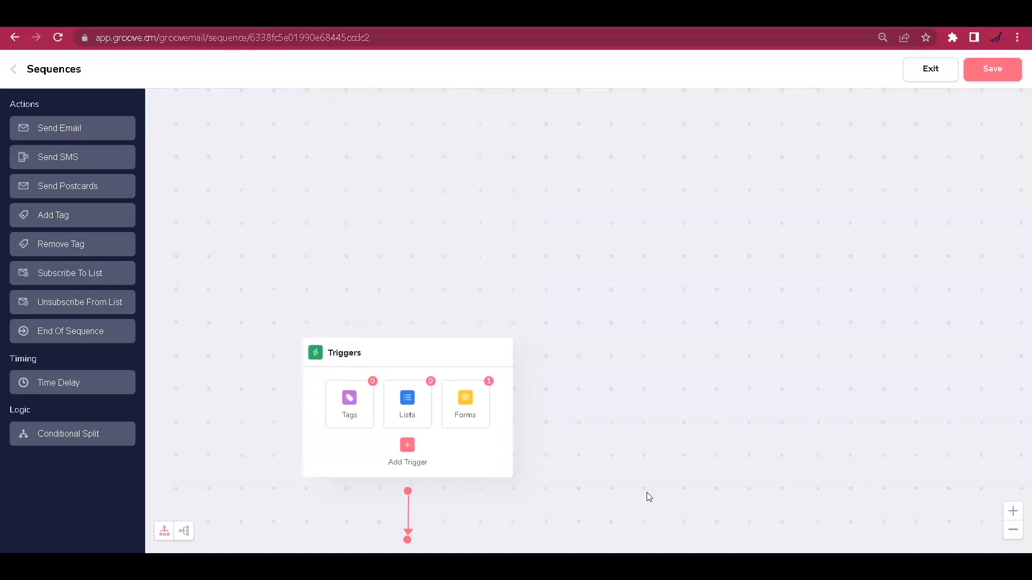
pyautogui.scroll(-8, 647, 492)
pyautogui.click(789, 378)
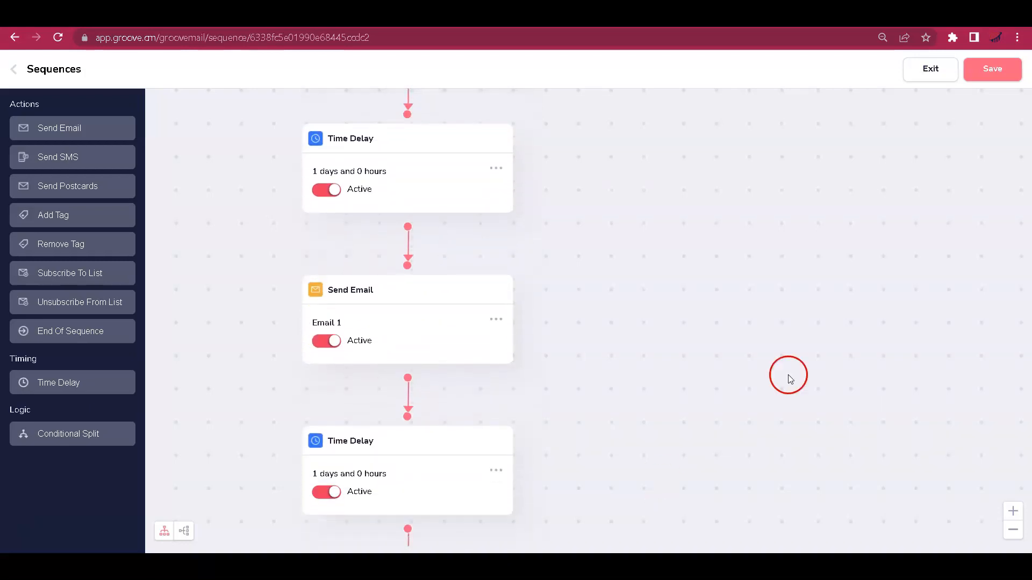
pyautogui.click(992, 69)
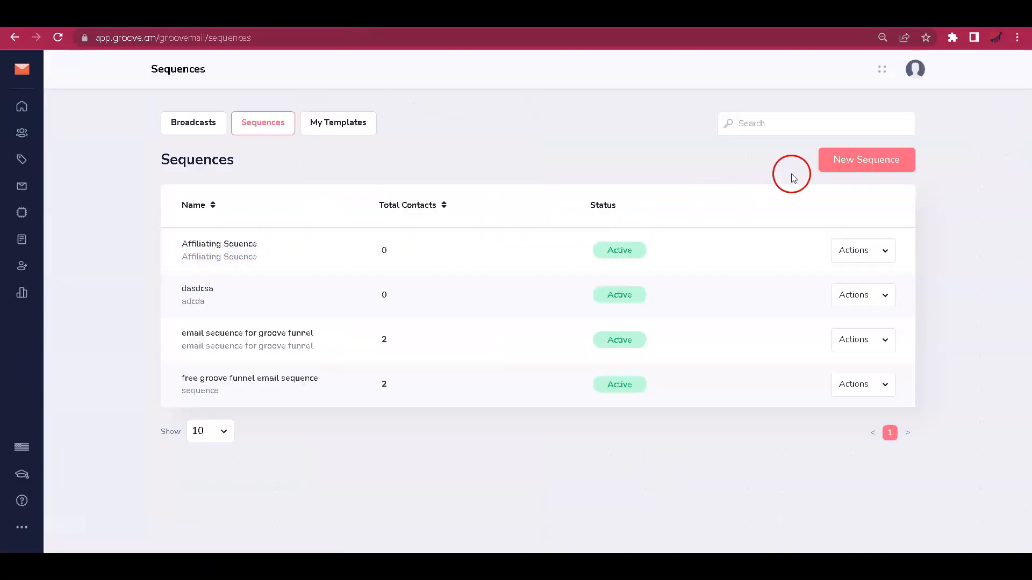
# Step: Clone the Affiliating Squence sequence, giving the copy the name and description Offer #2
pyautogui.click(882, 165)
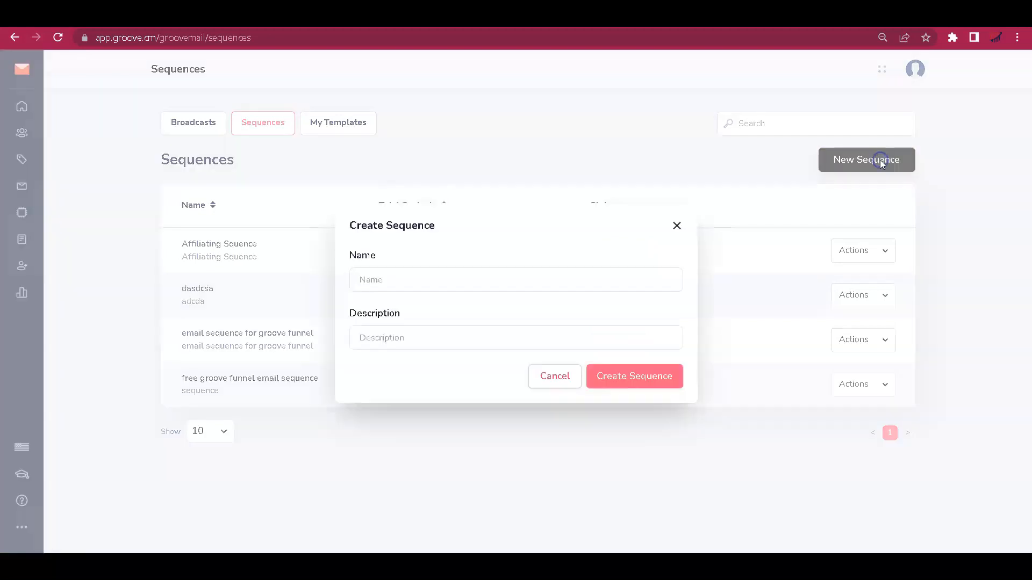
pyautogui.click(552, 383)
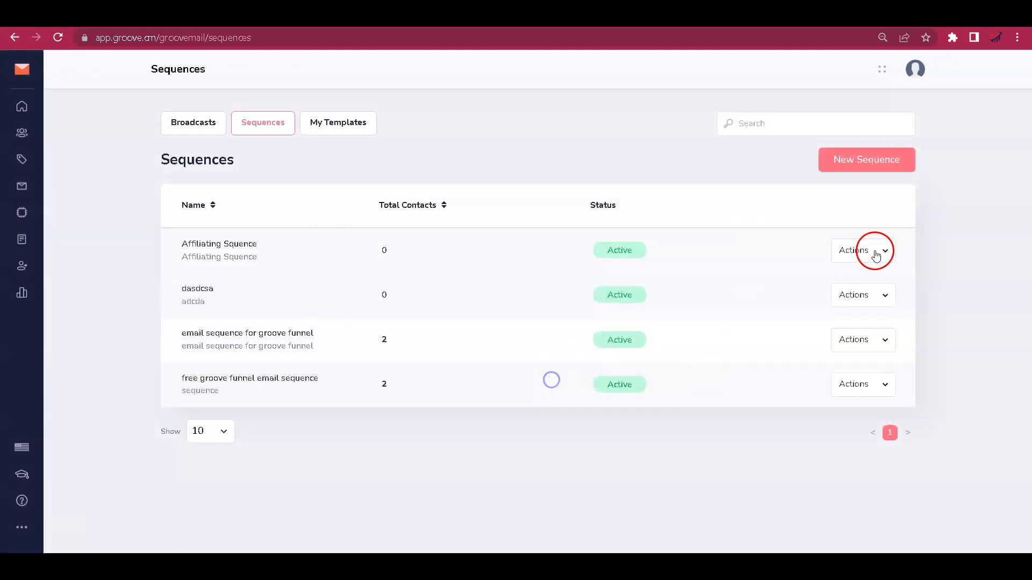
pyautogui.click(860, 251)
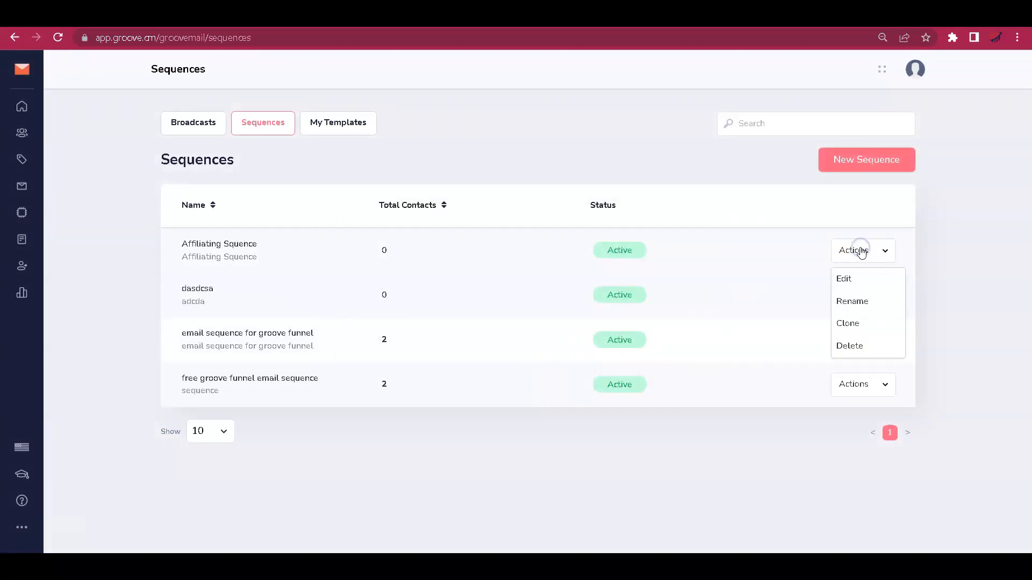
pyautogui.click(859, 323)
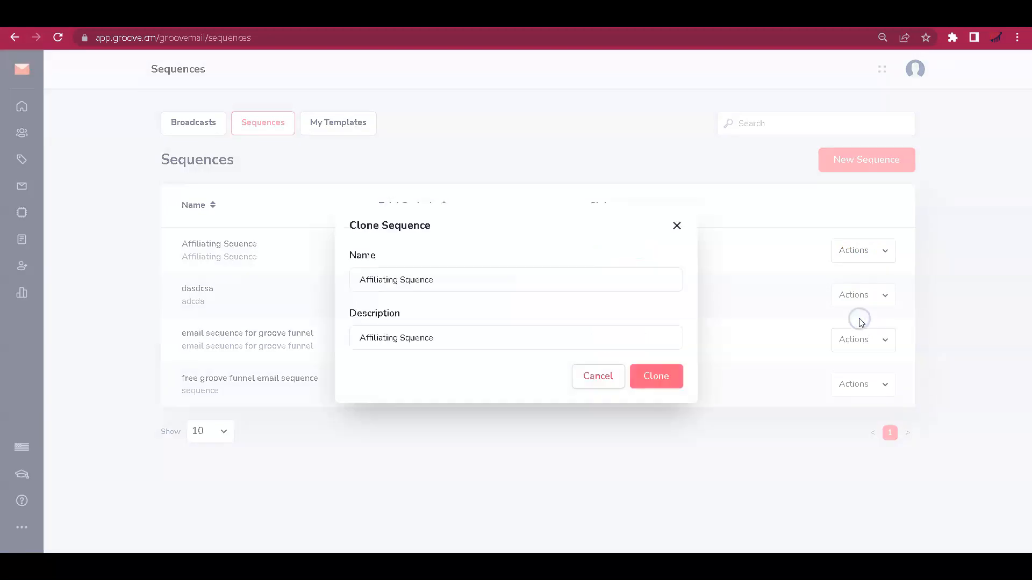
pyautogui.tripleClick(431, 280)
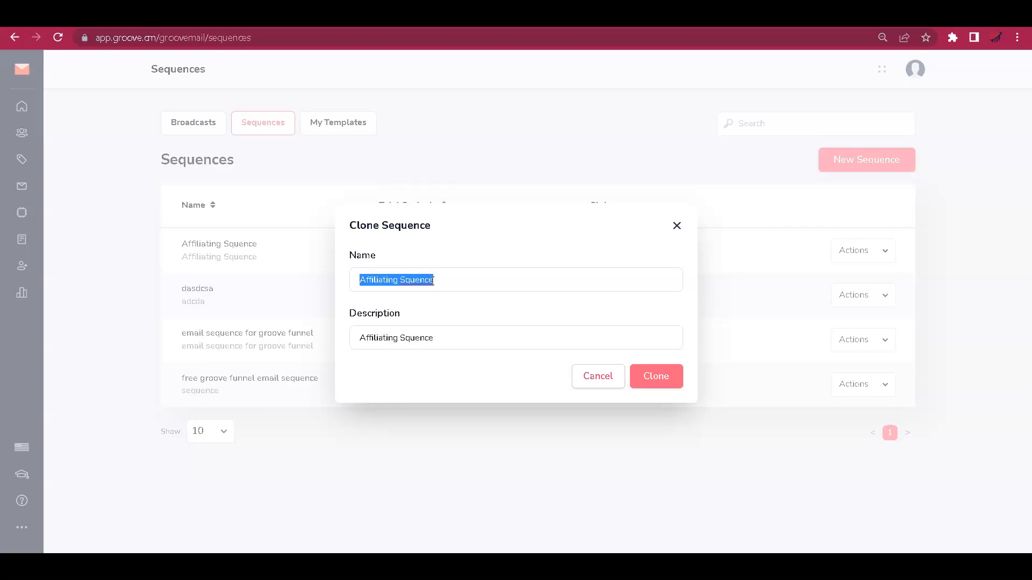
pyautogui.write('Ofe')
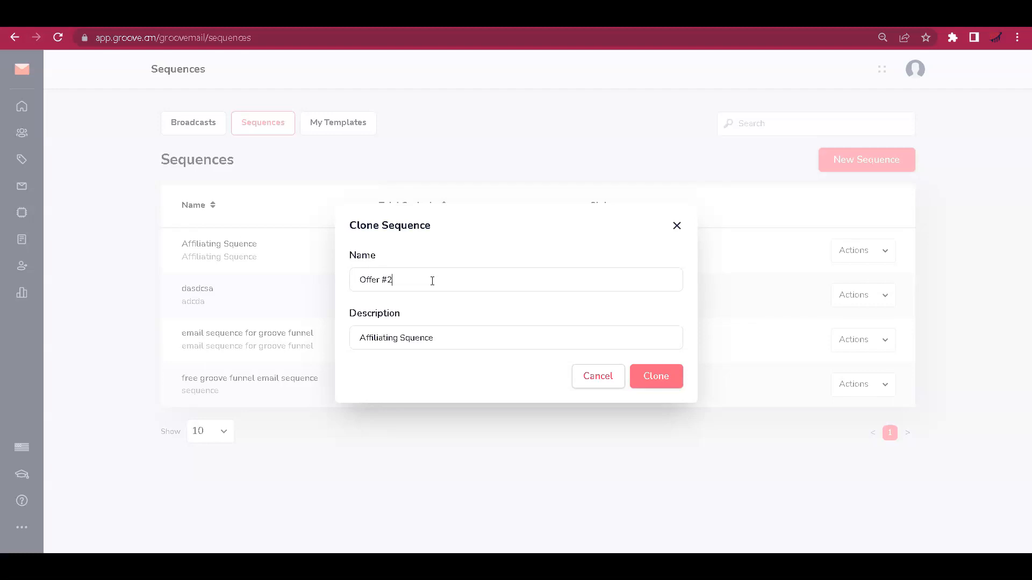
pyautogui.click(656, 376)
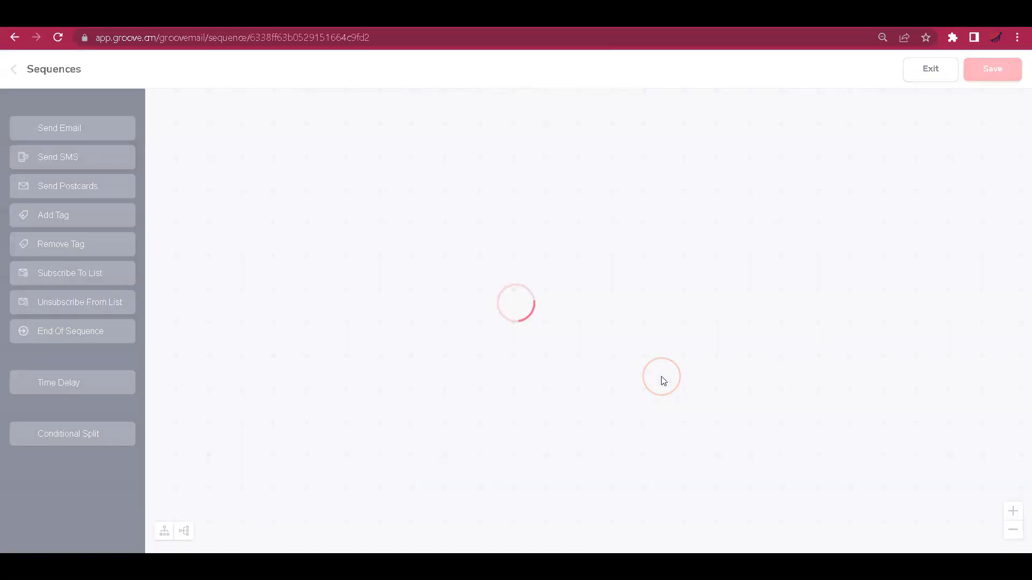
# Step: Edit the cloned sequence's Forms trigger and remove the affiliating form rule from it
pyautogui.scroll(-2, 662, 380)
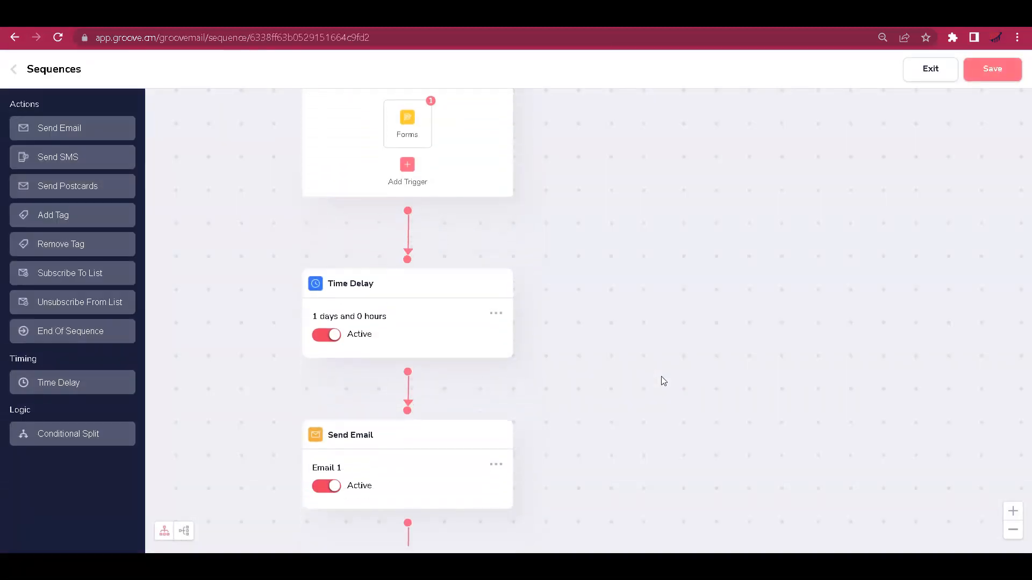
pyautogui.scroll(-2, 663, 380)
pyautogui.scroll(2, 663, 381)
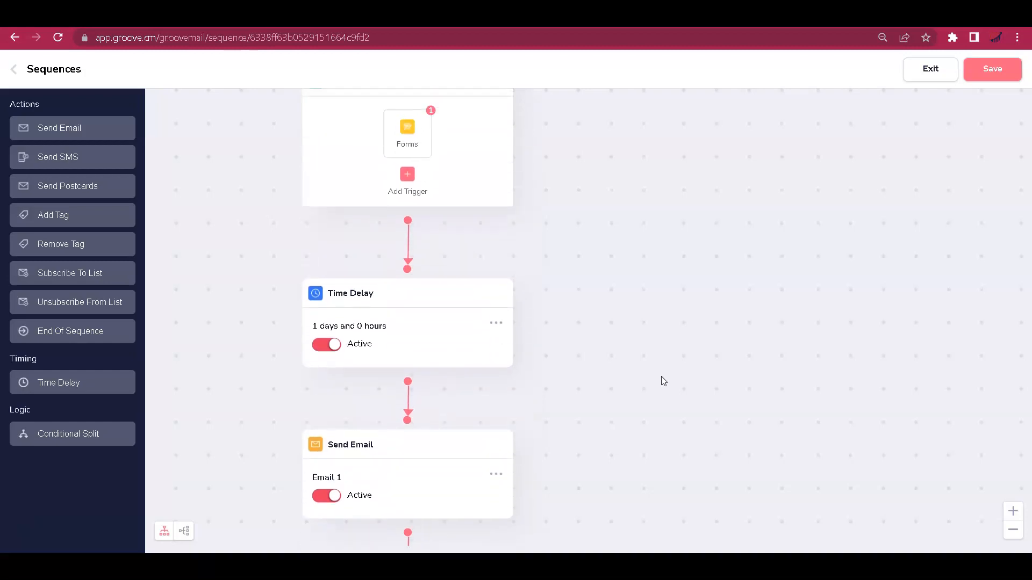
pyautogui.scroll(2, 663, 380)
pyautogui.click(404, 230)
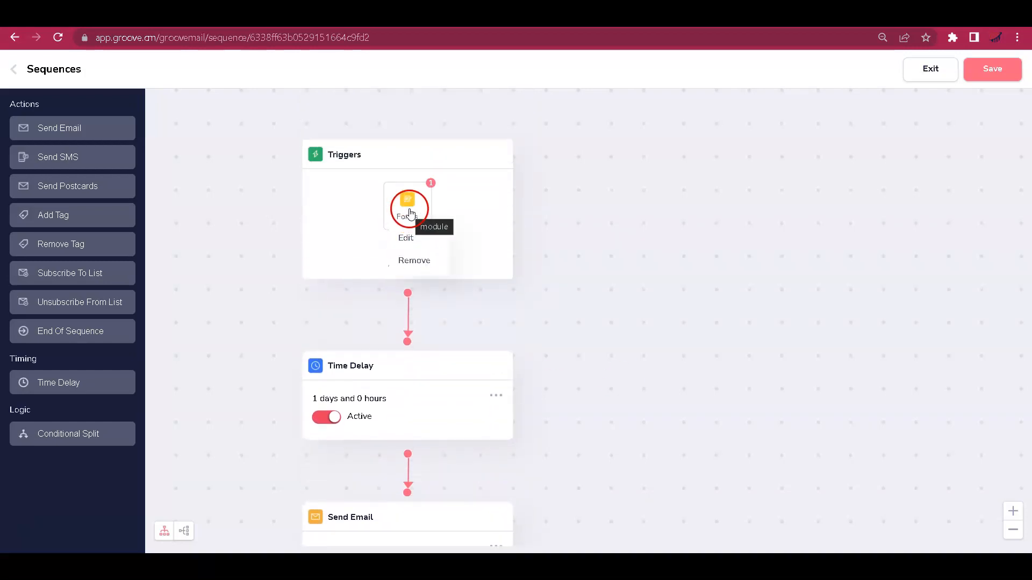
pyautogui.click(414, 238)
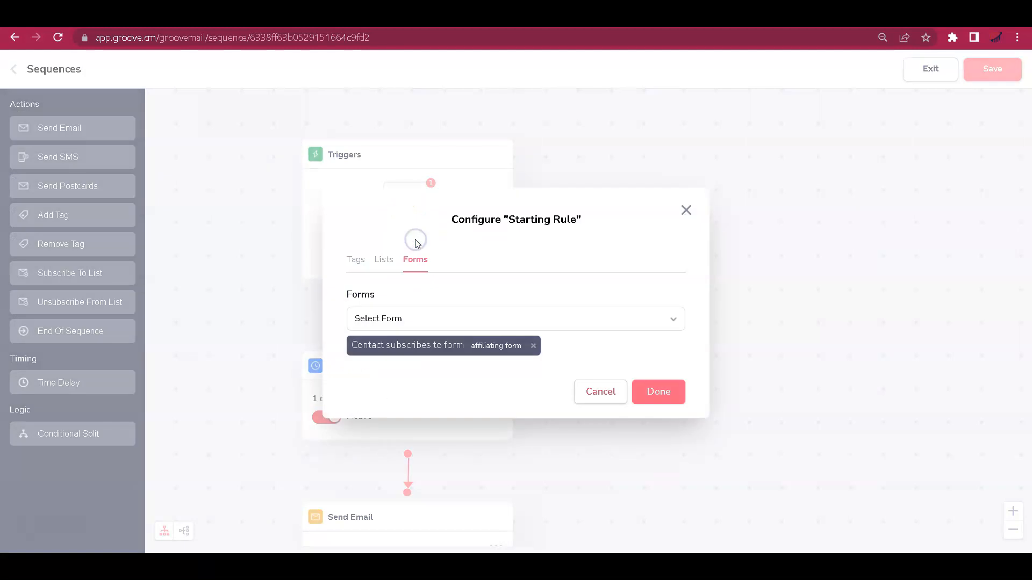
pyautogui.click(534, 346)
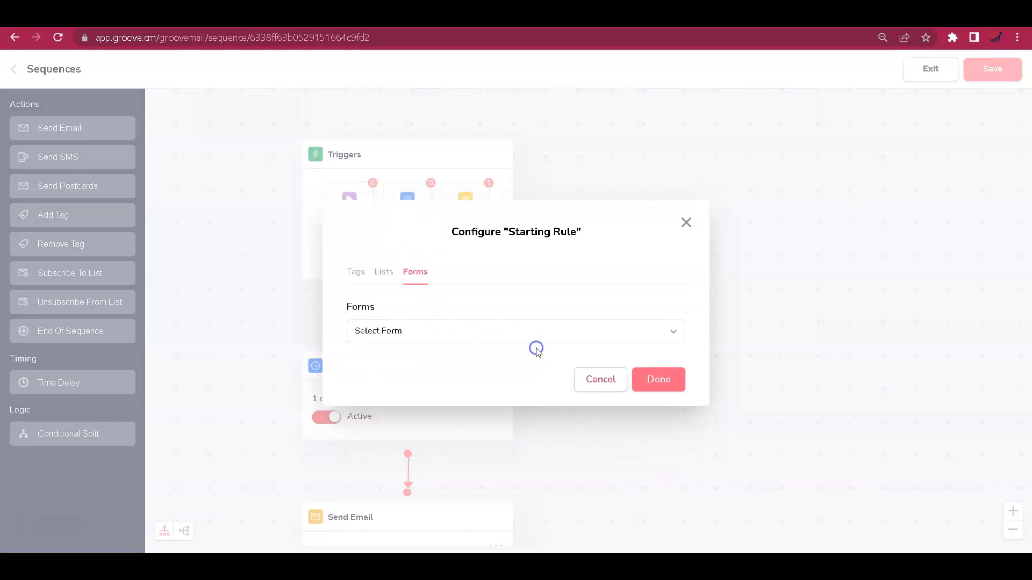
# Step: Set the starting rule to the Offer #2 tag from the MY Promotion category and complete the trigger configuration
pyautogui.click(359, 269)
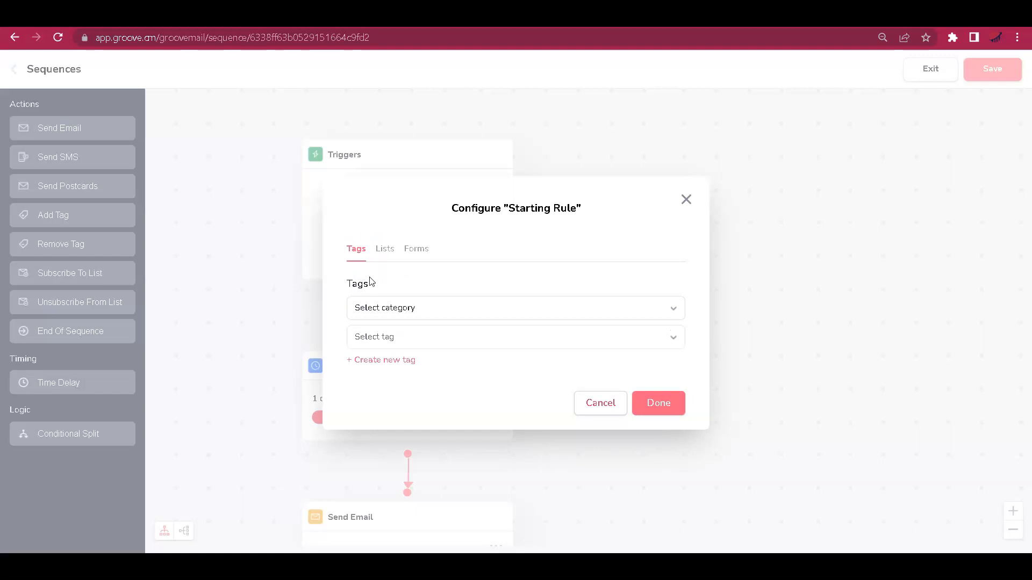
pyautogui.click(433, 308)
pyautogui.click(388, 377)
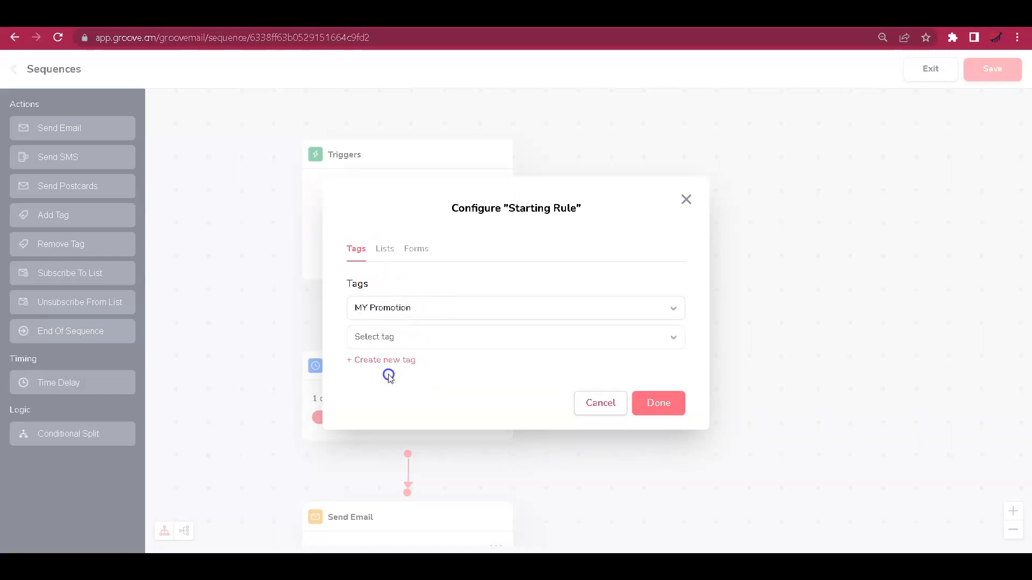
pyautogui.click(421, 337)
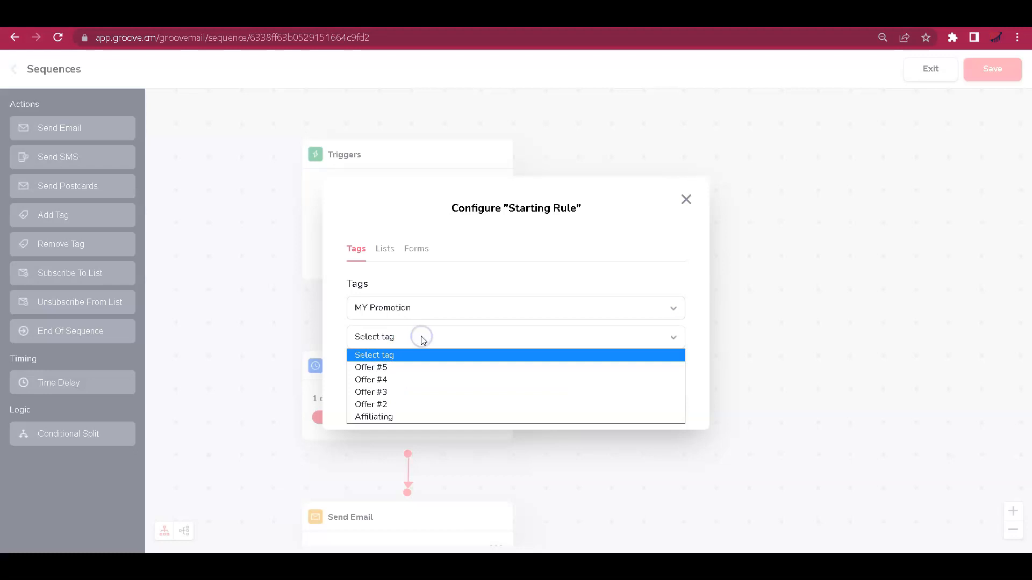
pyautogui.click(392, 405)
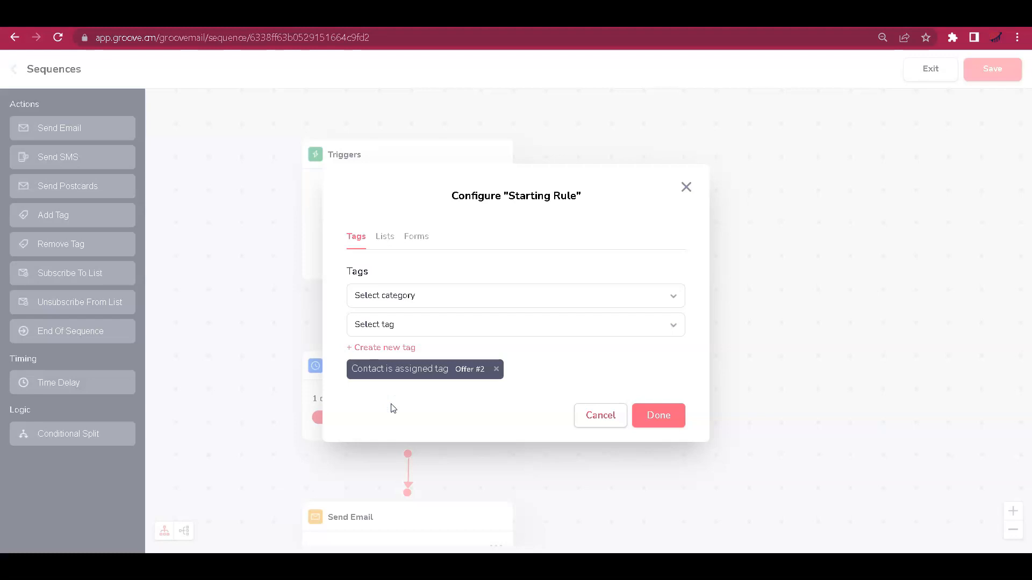
pyautogui.click(450, 407)
pyautogui.click(485, 404)
pyautogui.click(734, 417)
pyautogui.click(658, 423)
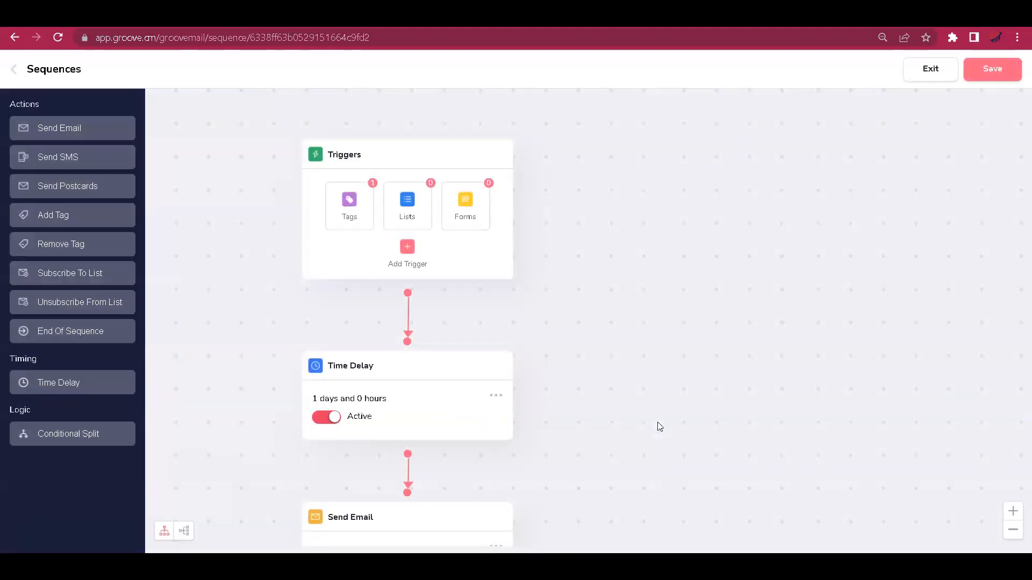
# Step: Review the cloned sequence's delays and emails down to Email 2, and save the sequence
pyautogui.click(999, 73)
pyautogui.scroll(-1, 565, 412)
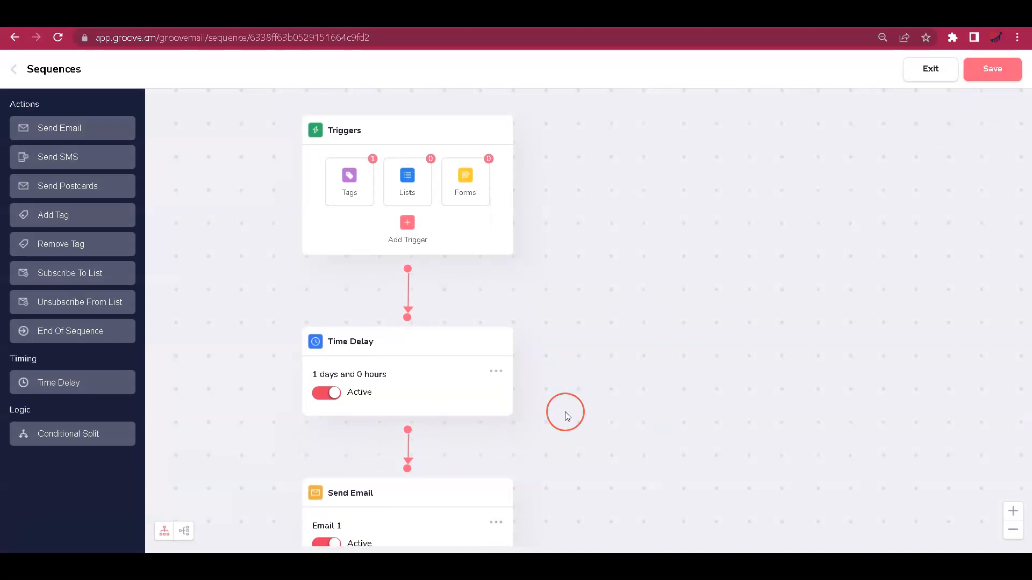
pyautogui.scroll(-5, 565, 412)
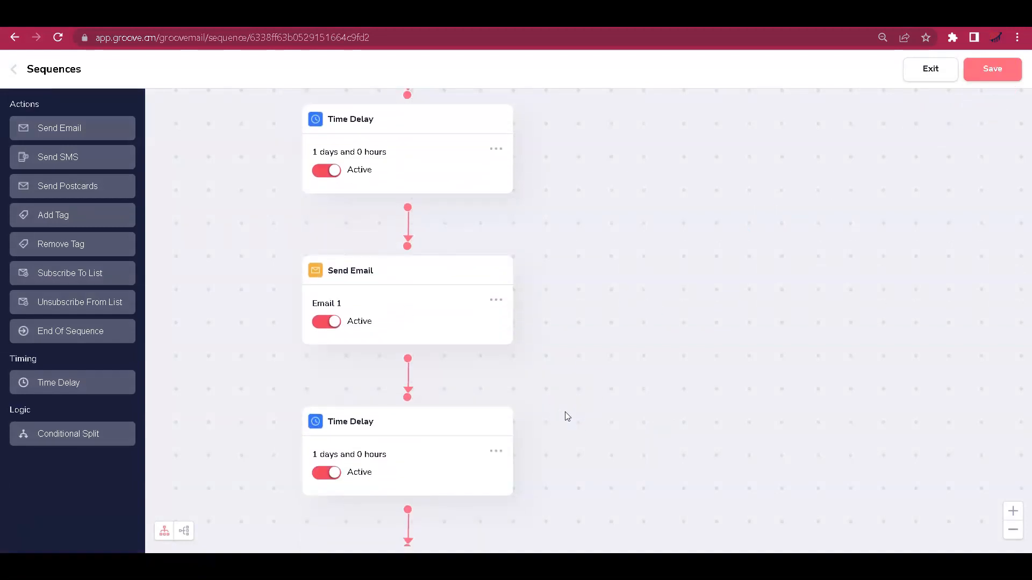
pyautogui.scroll(-2, 567, 417)
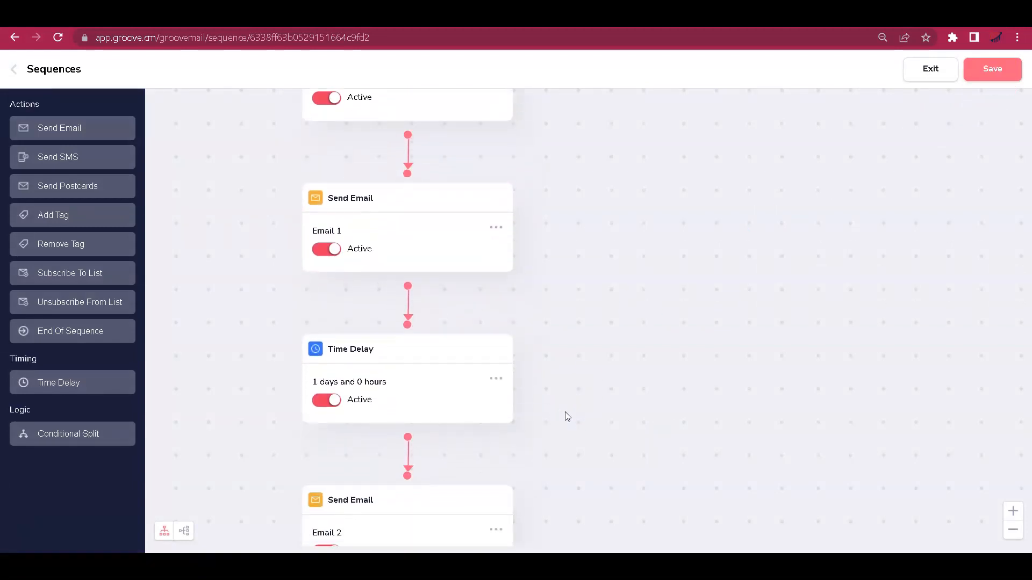
pyautogui.click(1000, 75)
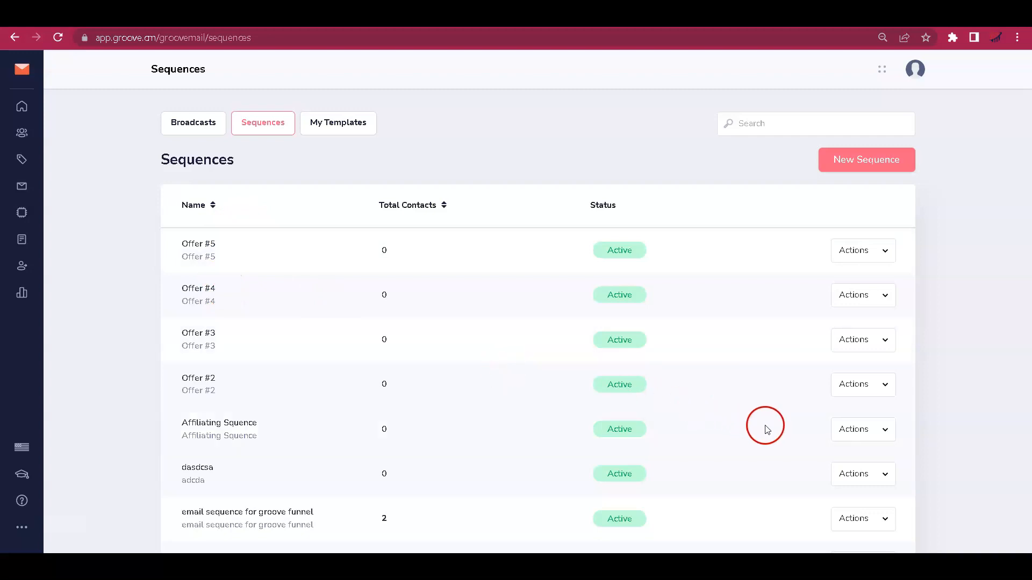
# Step: Open Affiliating Squence for editing and append an Add Tag action after Email 2 with the MY Promotion tag Offer #2
pyautogui.click(866, 426)
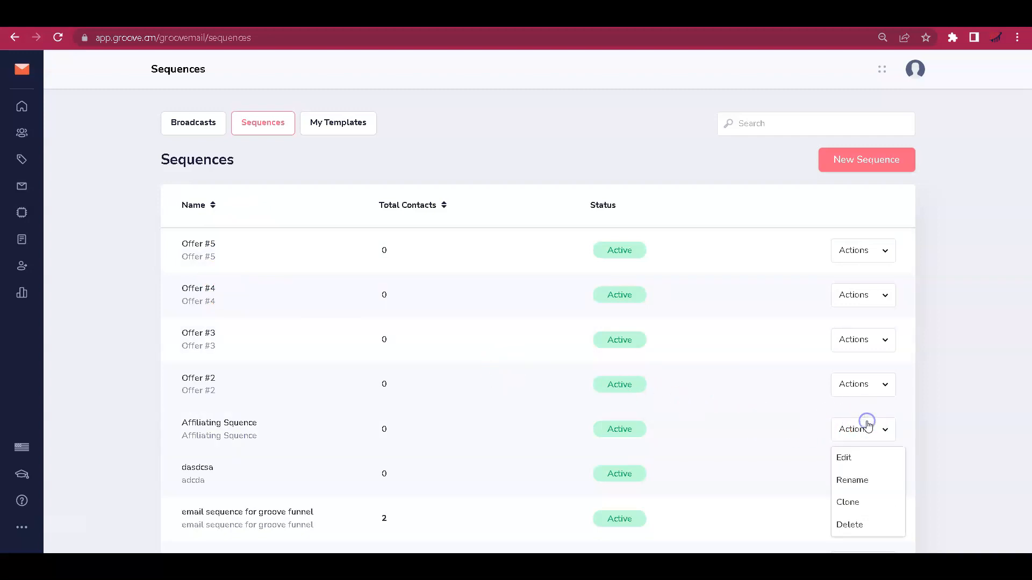
pyautogui.click(853, 458)
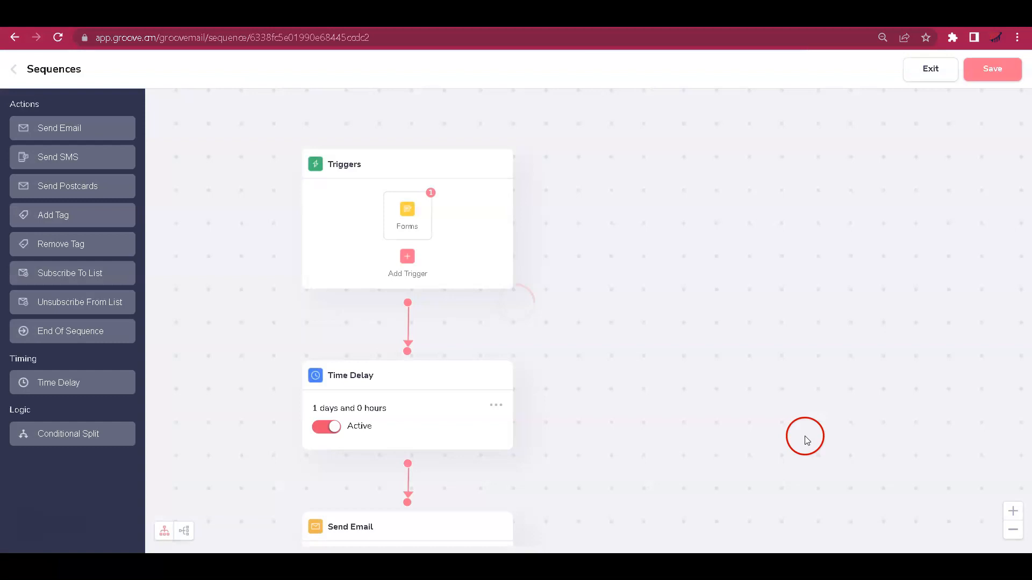
pyautogui.scroll(-10, 496, 357)
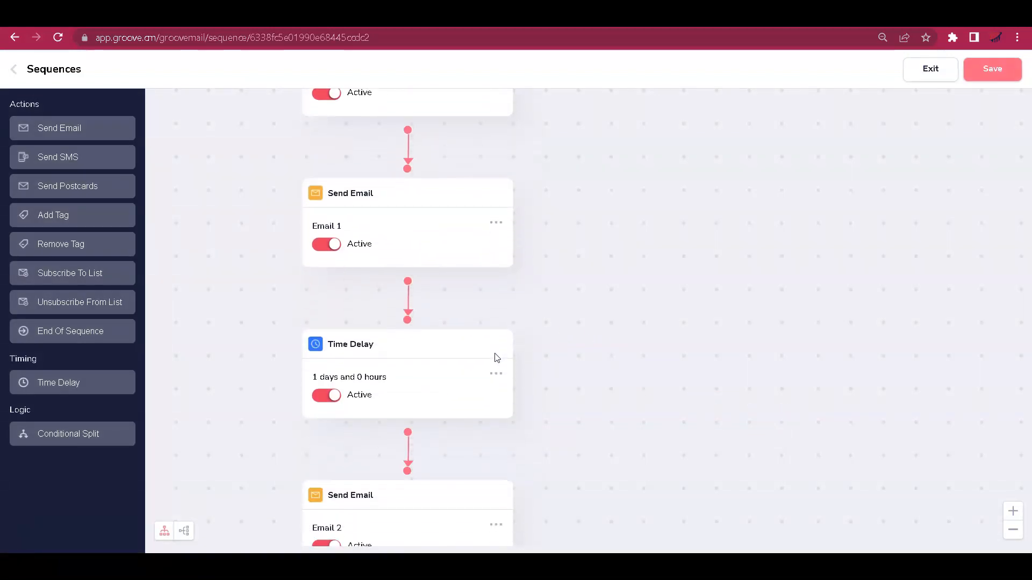
pyautogui.scroll(1, 495, 353)
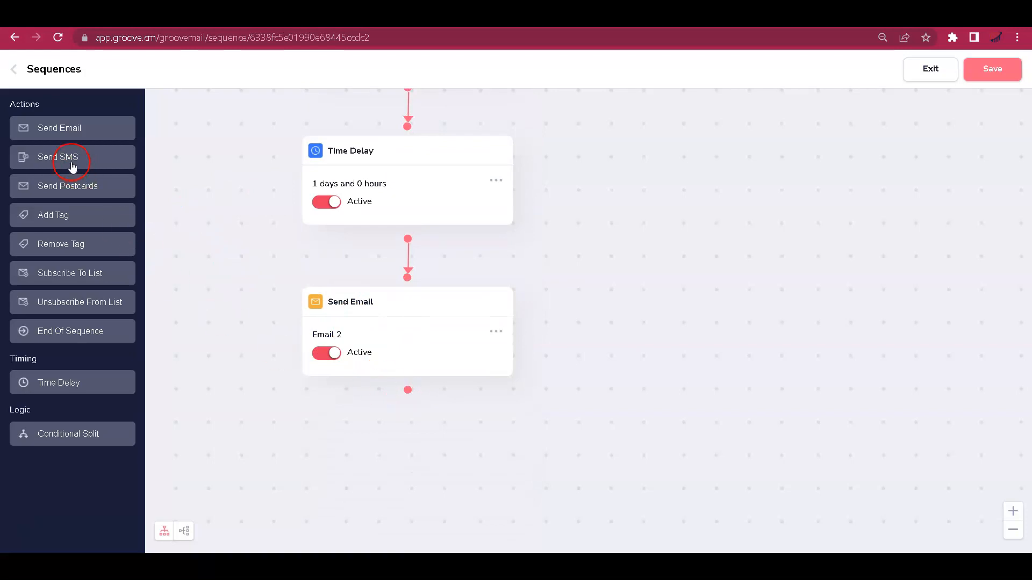
pyautogui.click(53, 221)
pyautogui.click(466, 267)
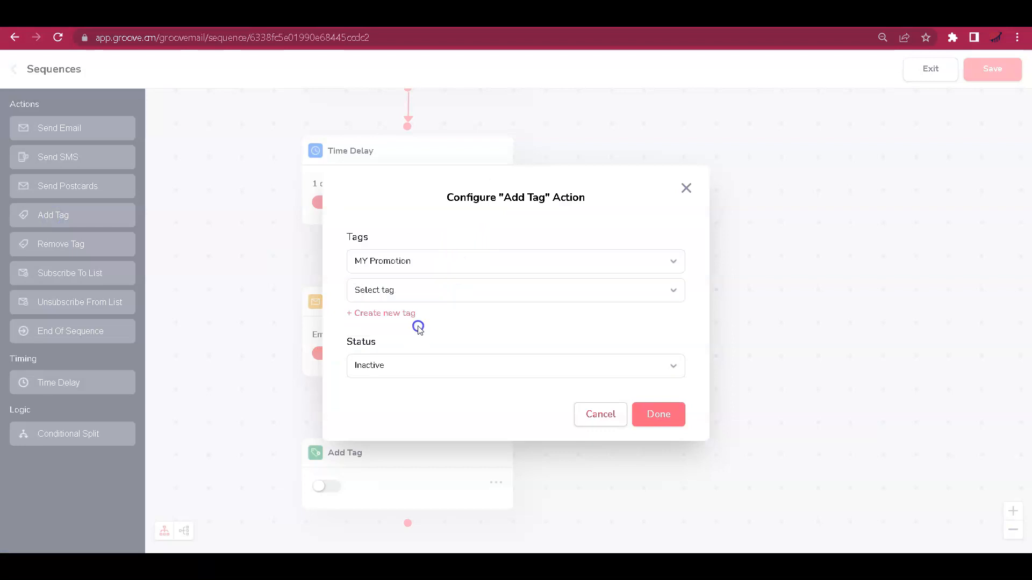
pyautogui.click(434, 285)
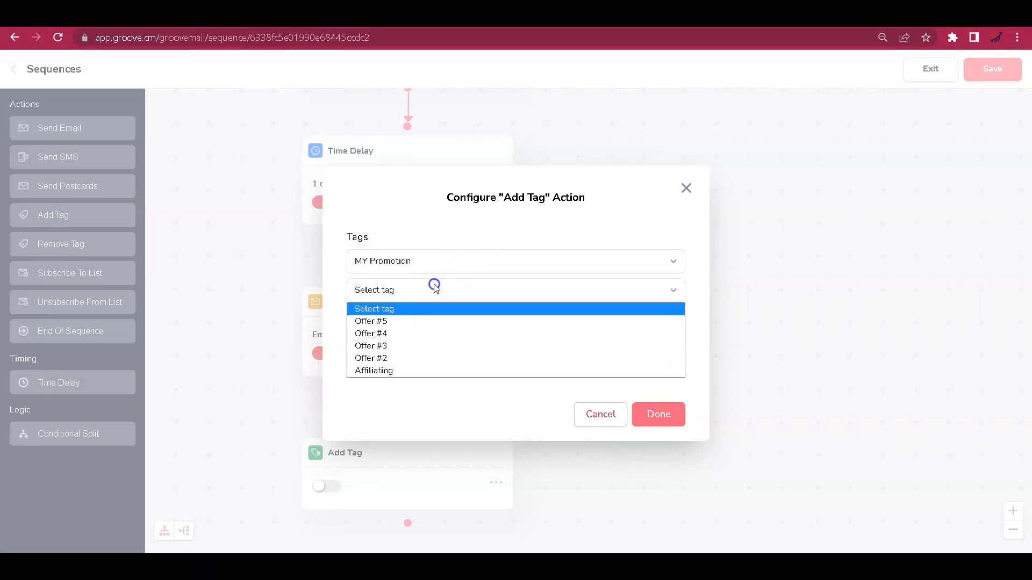
pyautogui.click(393, 359)
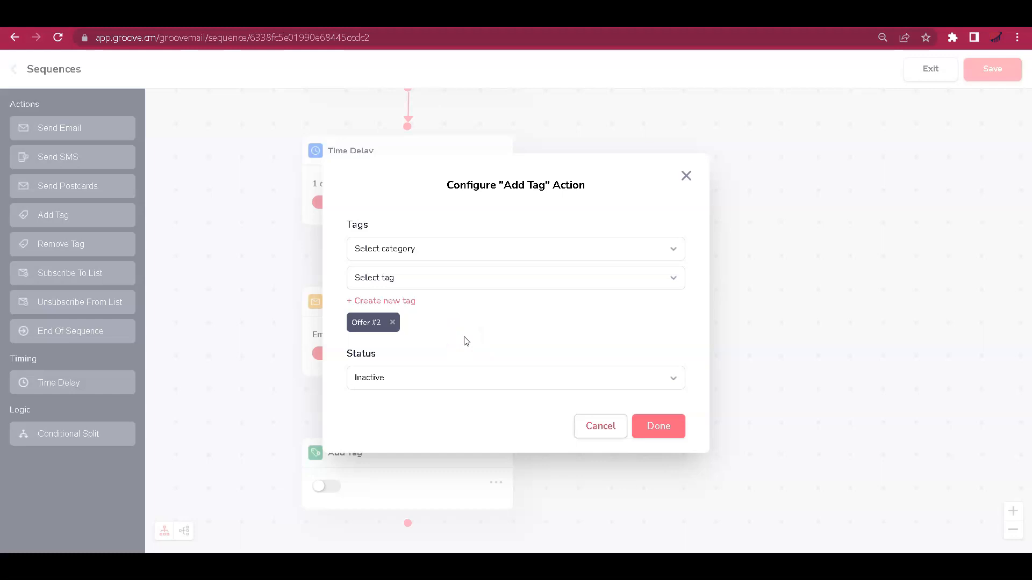
# Step: Set the Add Tag action's status to Active, complete it, and save the sequence
pyautogui.click(521, 379)
pyautogui.click(495, 396)
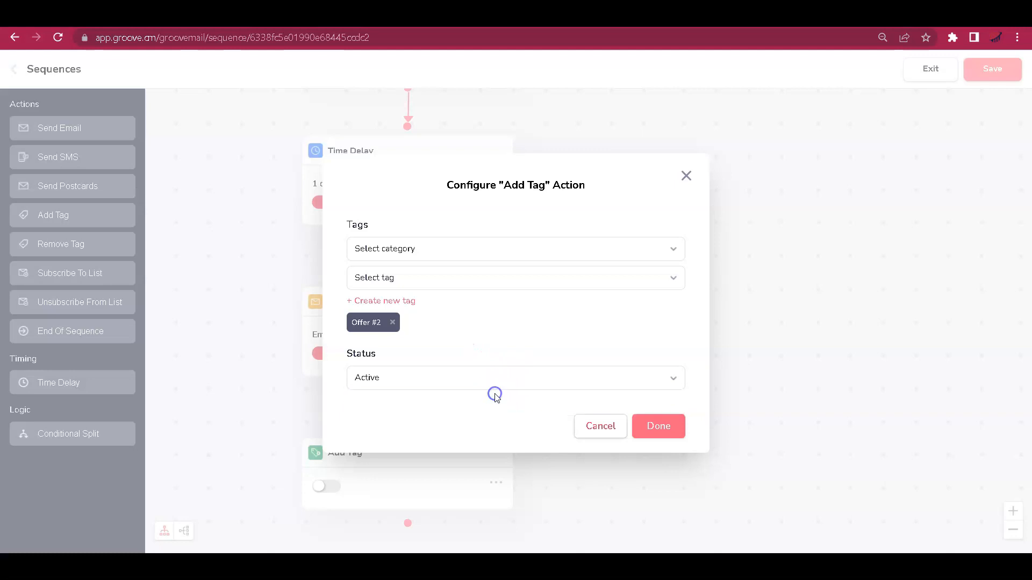
pyautogui.click(659, 427)
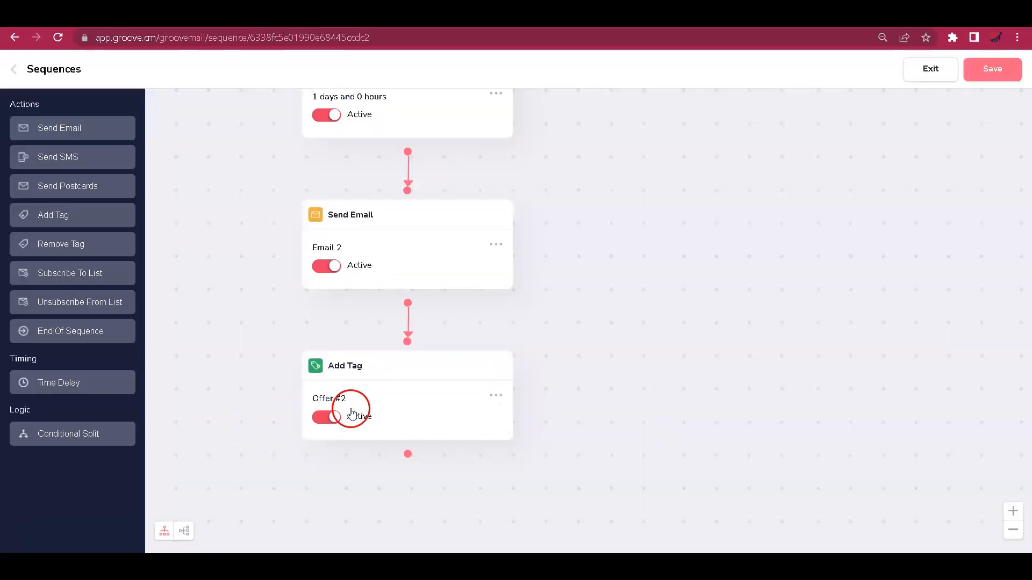
pyautogui.scroll(5, 381, 433)
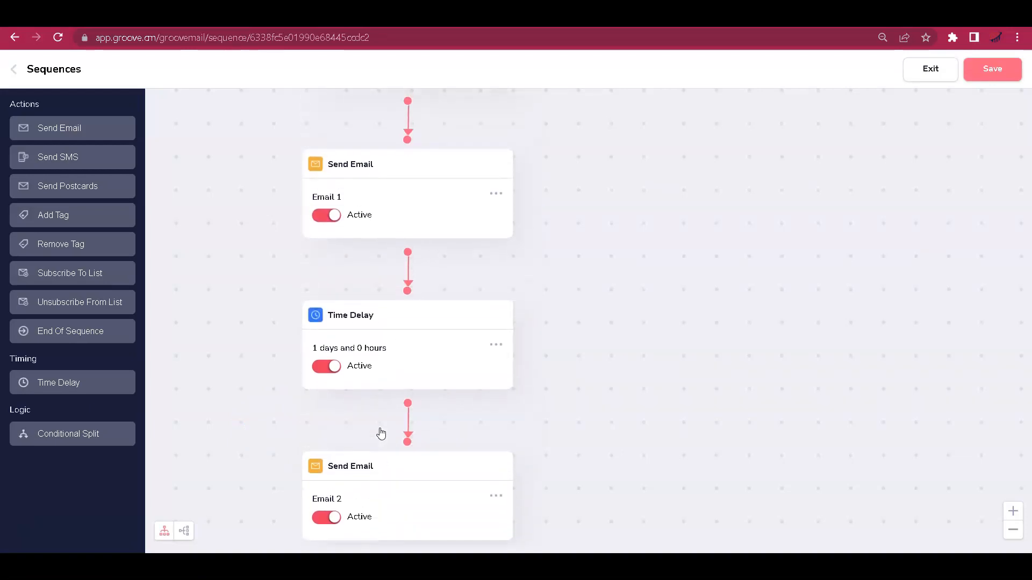
pyautogui.scroll(-5, 381, 433)
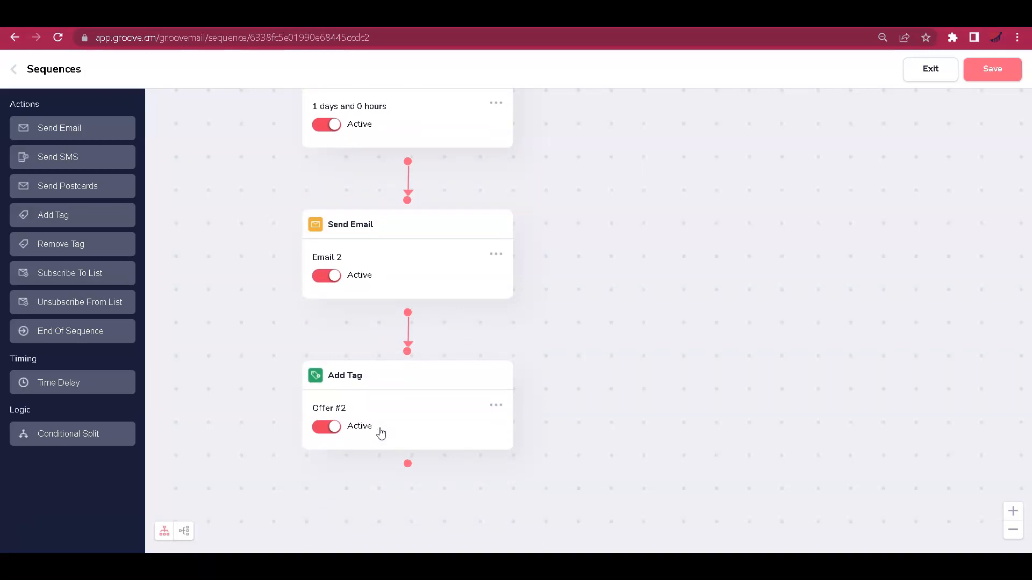
pyautogui.click(993, 68)
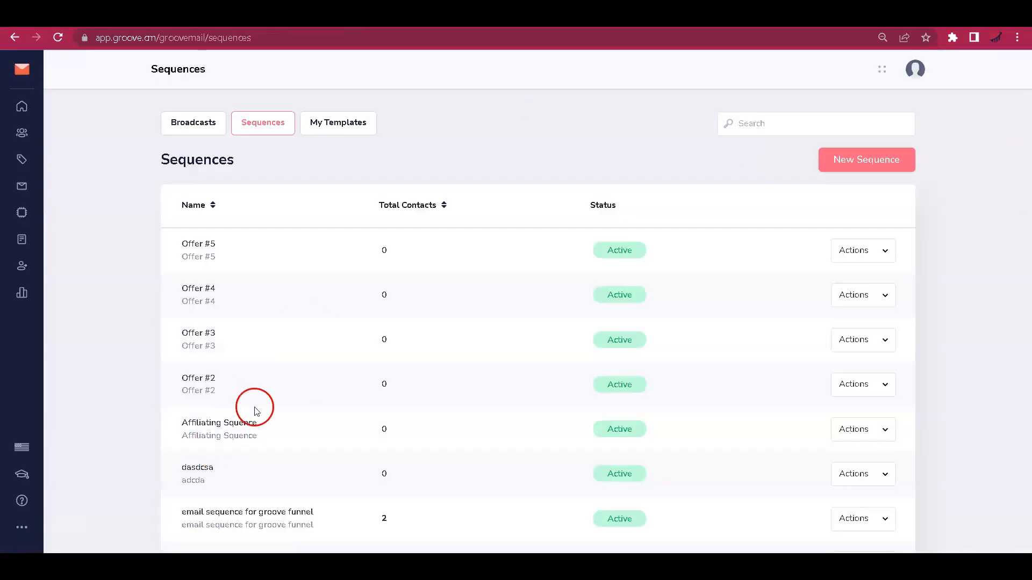
# Step: Open the Offer #2 sequence for editing and append an Add Tag action after Email 2 with the MY Promotion tag Offer #3
pyautogui.click(861, 391)
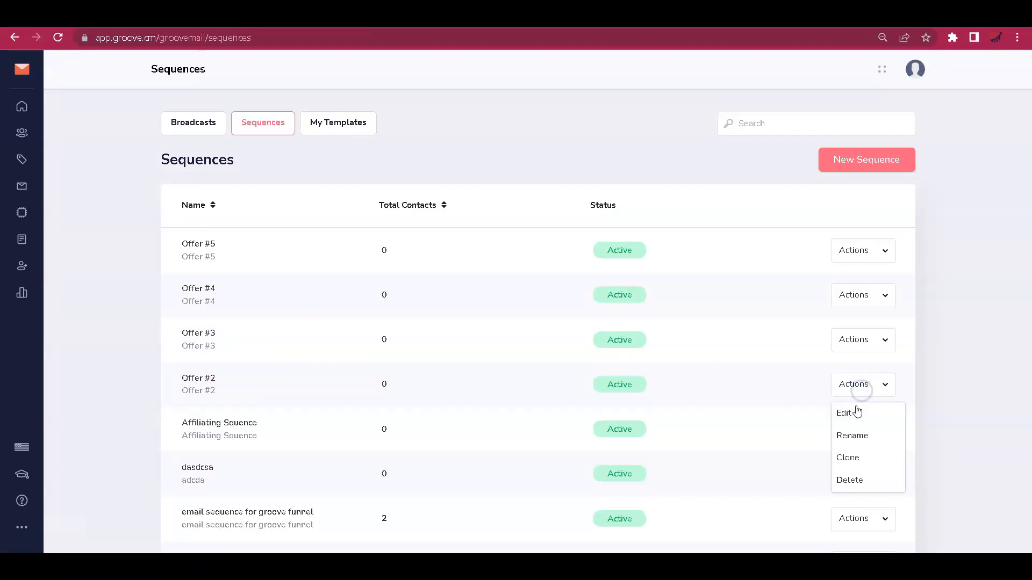
pyautogui.click(847, 413)
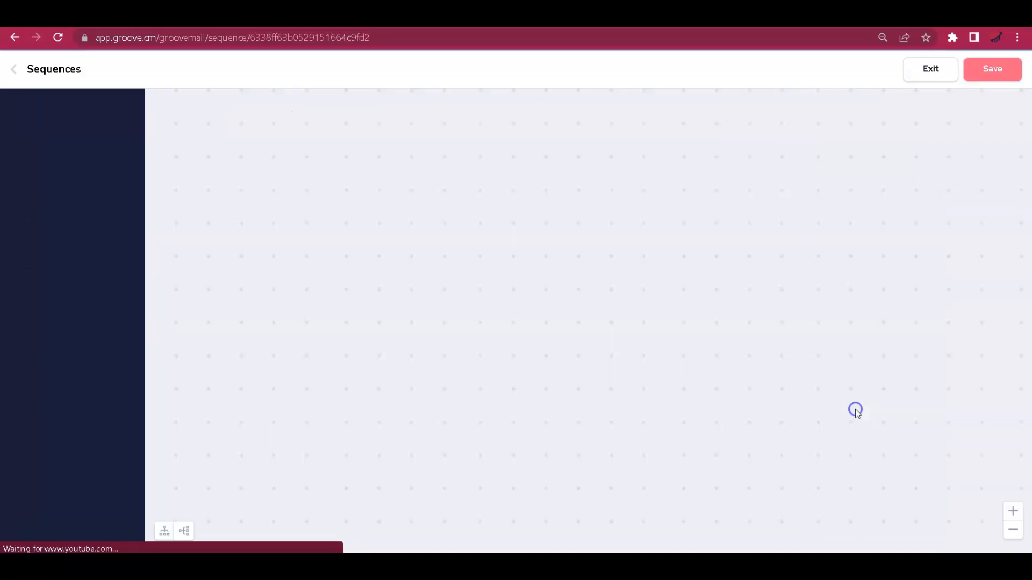
pyautogui.scroll(-10, 330, 299)
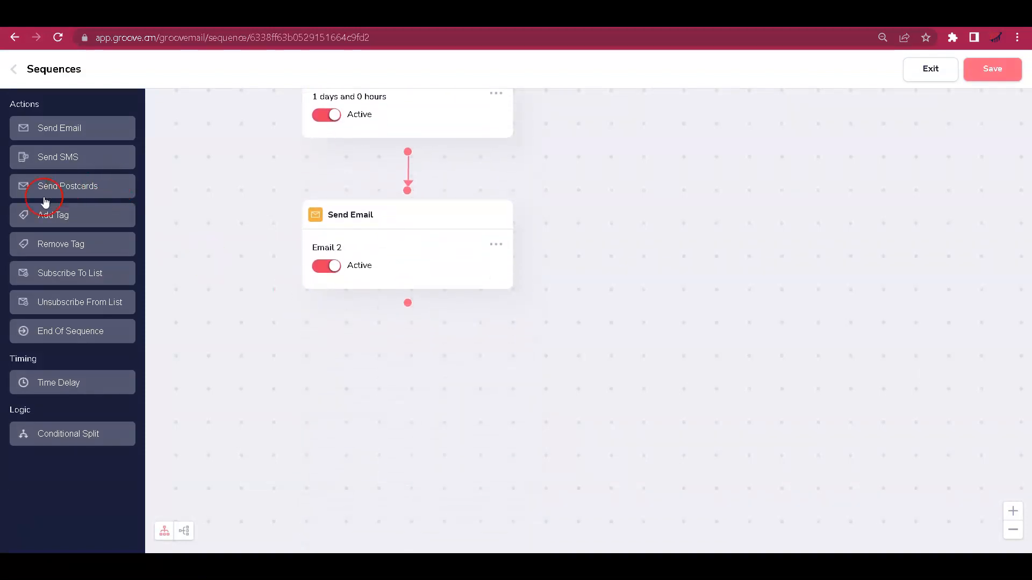
pyautogui.moveTo(34, 214); pyautogui.dragTo(386, 413)
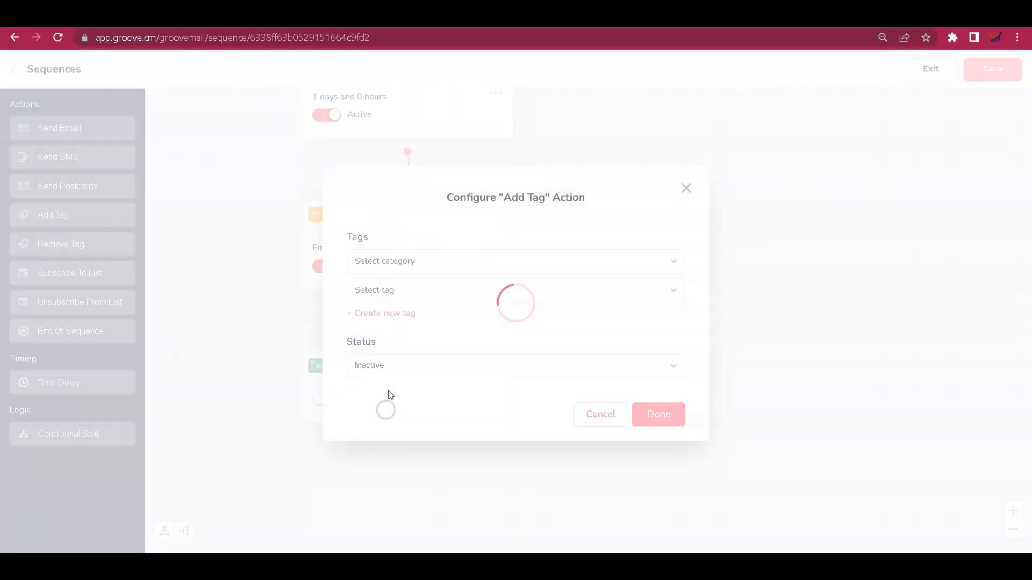
pyautogui.click(441, 263)
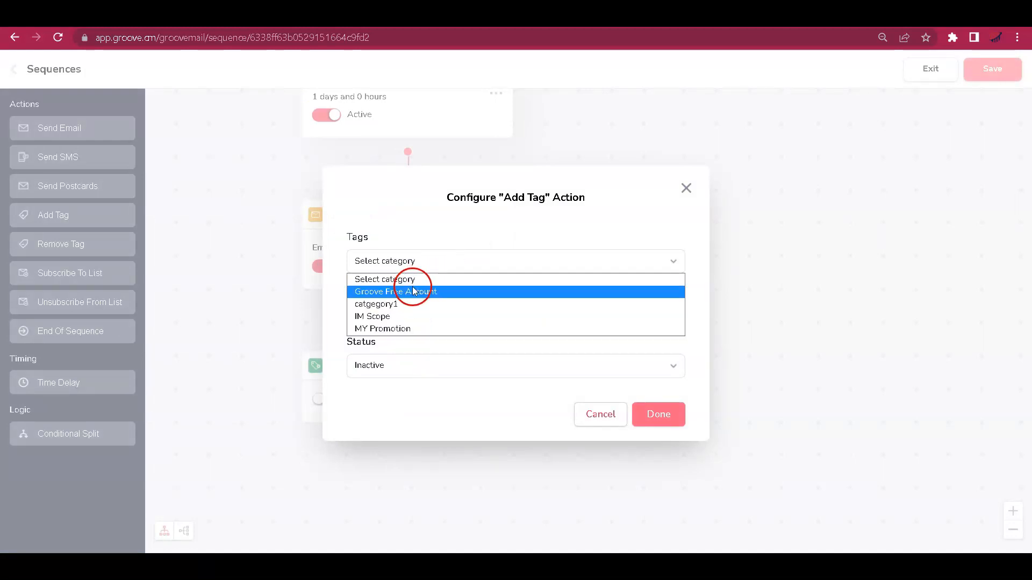
pyautogui.click(389, 329)
pyautogui.click(429, 293)
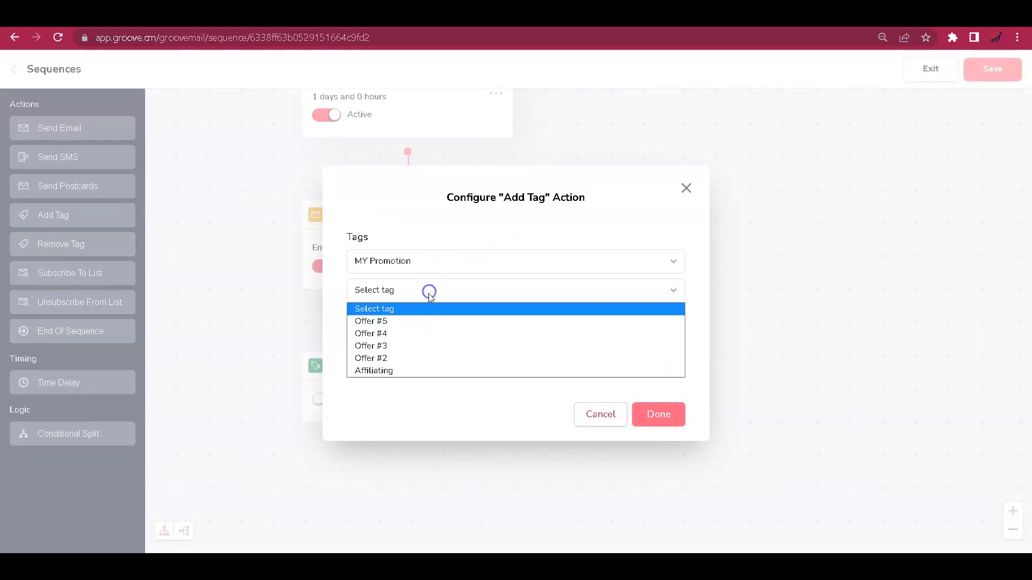
pyautogui.click(402, 347)
# Step: Set the Offer #3 Add Tag action's status to Active, complete it, and save the Offer #2 sequence
pyautogui.click(394, 370)
pyautogui.click(390, 398)
pyautogui.click(666, 422)
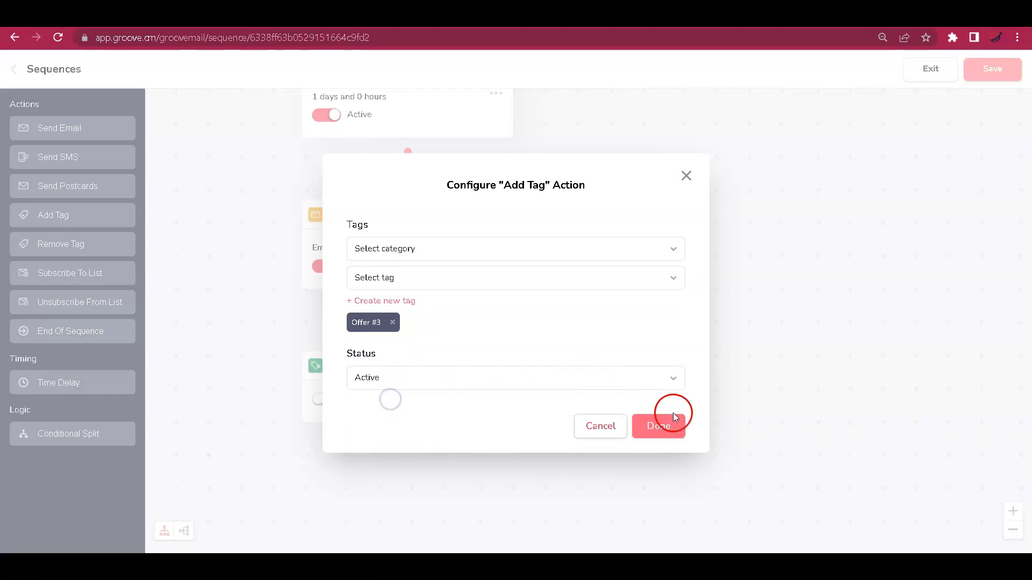
pyautogui.click(994, 69)
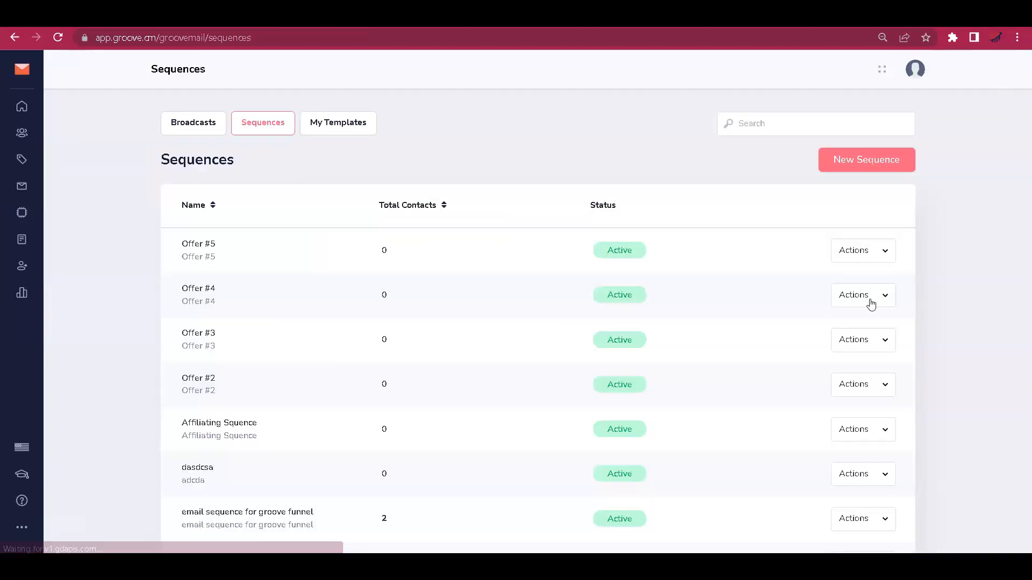
# Step: Open the Offer #3 sequence for editing and append an Add Tag action after Email 2 with the MY Promotion tag Offer #4
pyautogui.click(870, 339)
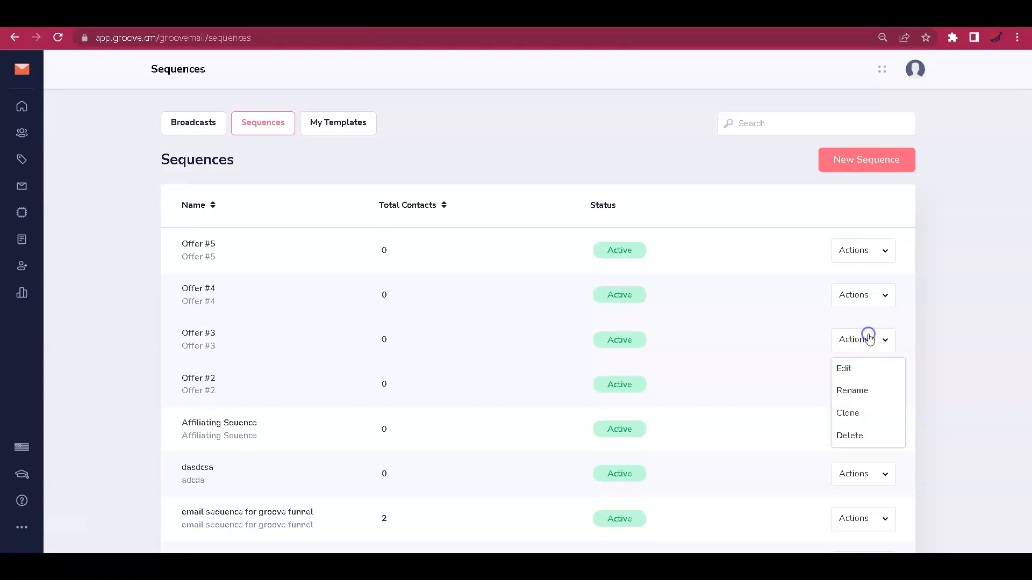
pyautogui.click(872, 371)
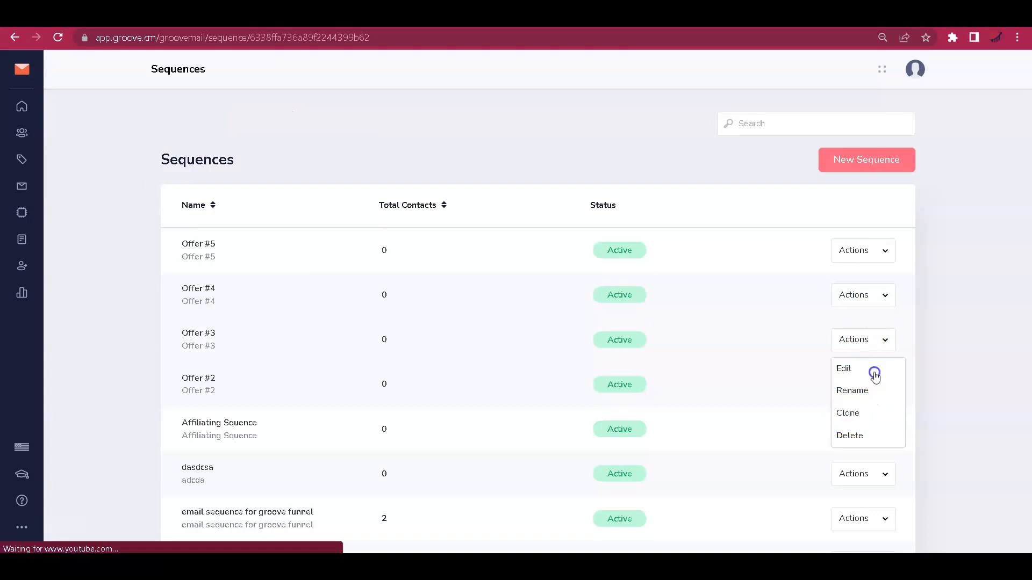
pyautogui.scroll(-8, 455, 399)
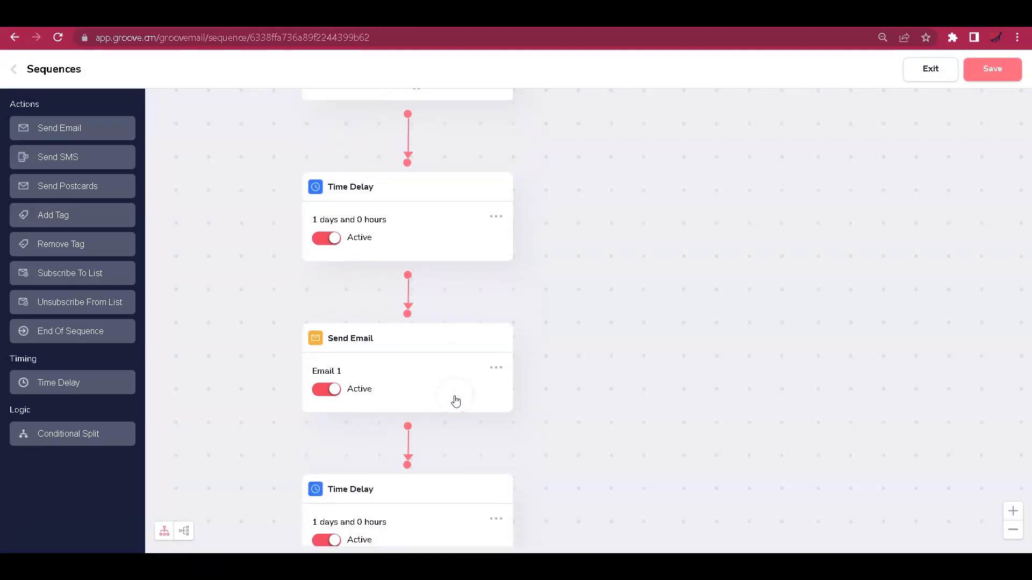
pyautogui.scroll(-5, 455, 399)
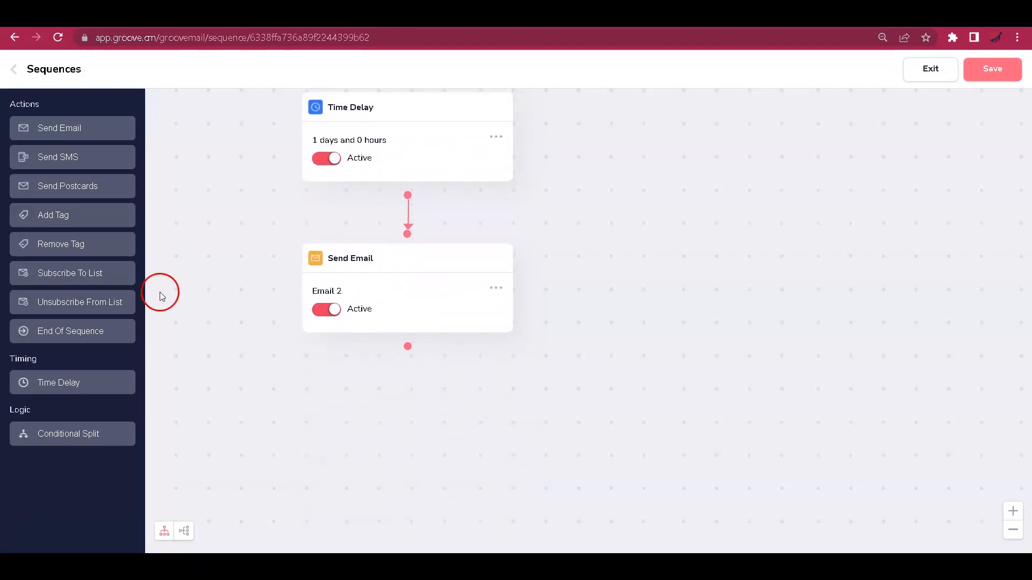
pyautogui.moveTo(43, 215); pyautogui.dragTo(258, 325)
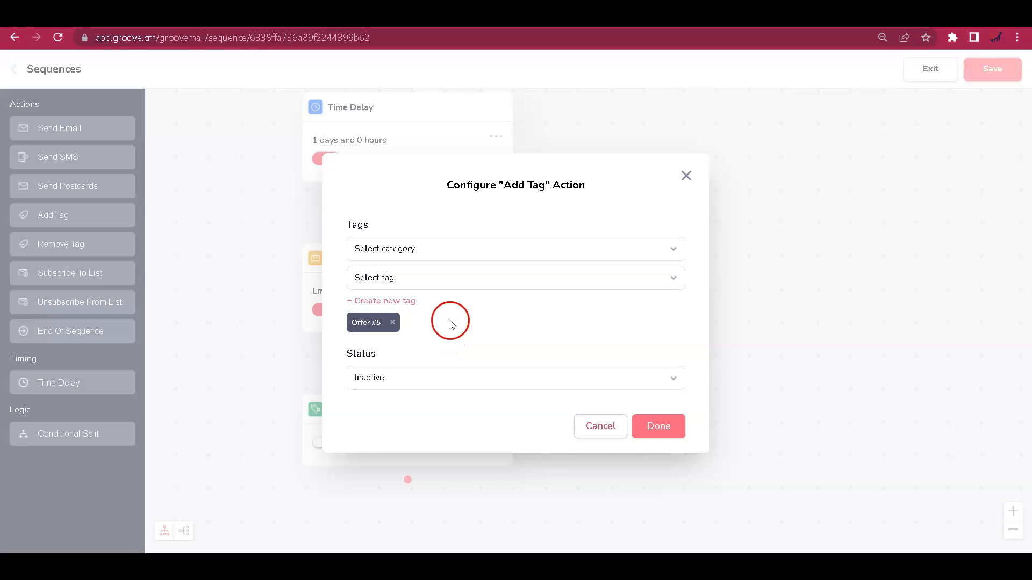
pyautogui.click(393, 322)
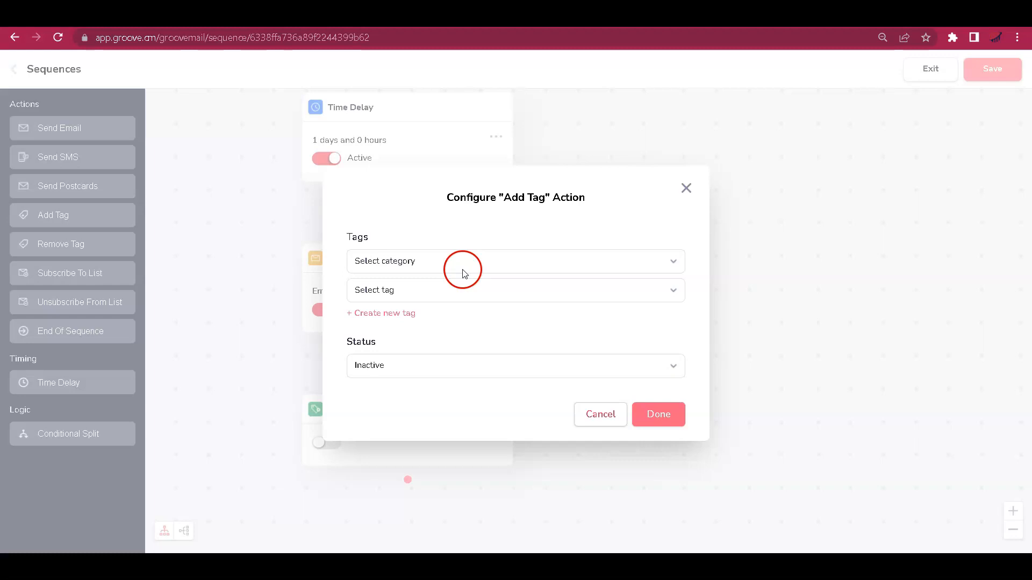
pyautogui.click(461, 269)
pyautogui.click(409, 328)
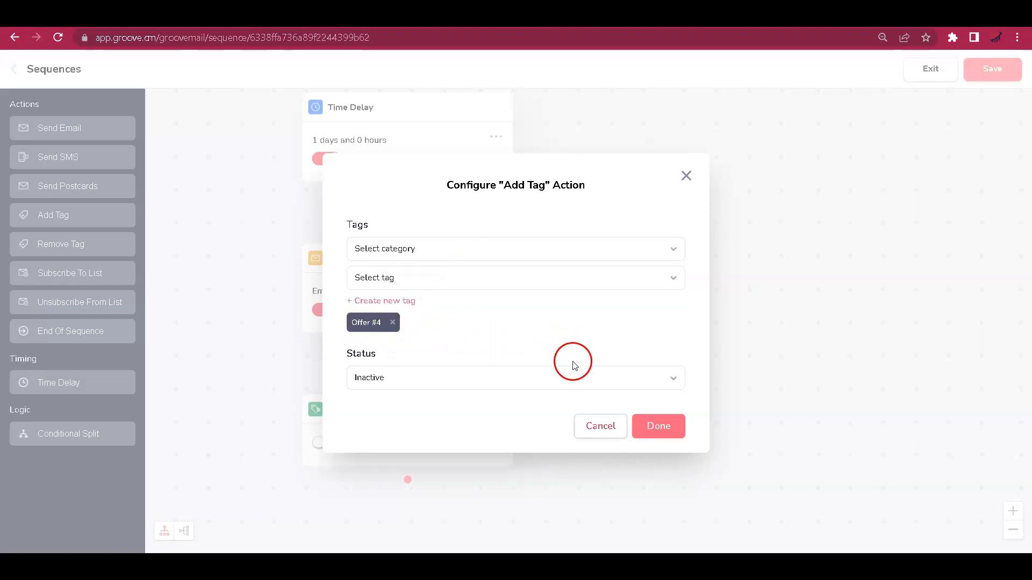
# Step: Set the Offer #4 Add Tag action's status to Active, complete it, and save the Offer #3 sequence
pyautogui.click(572, 374)
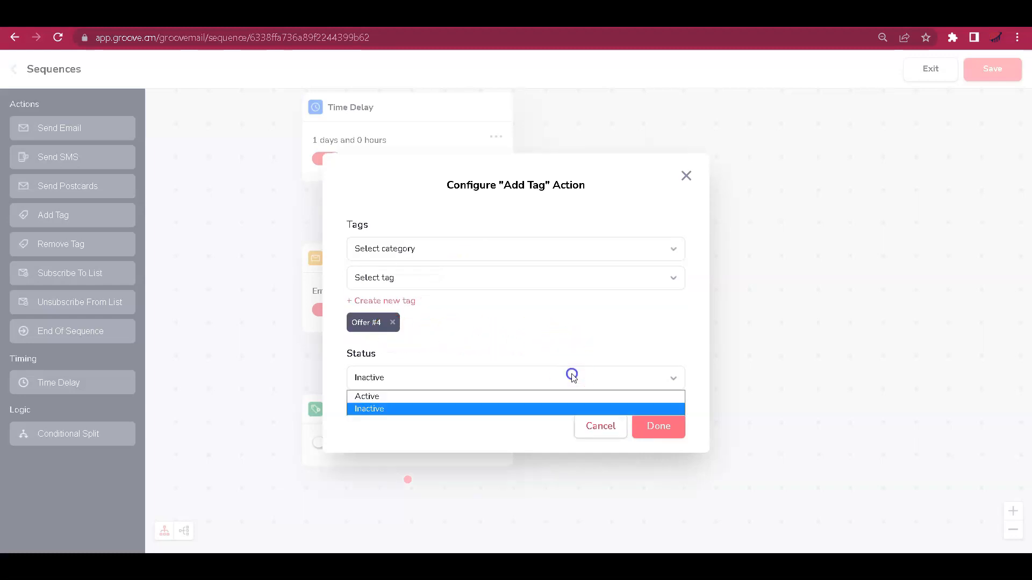
pyautogui.click(501, 396)
pyautogui.click(649, 426)
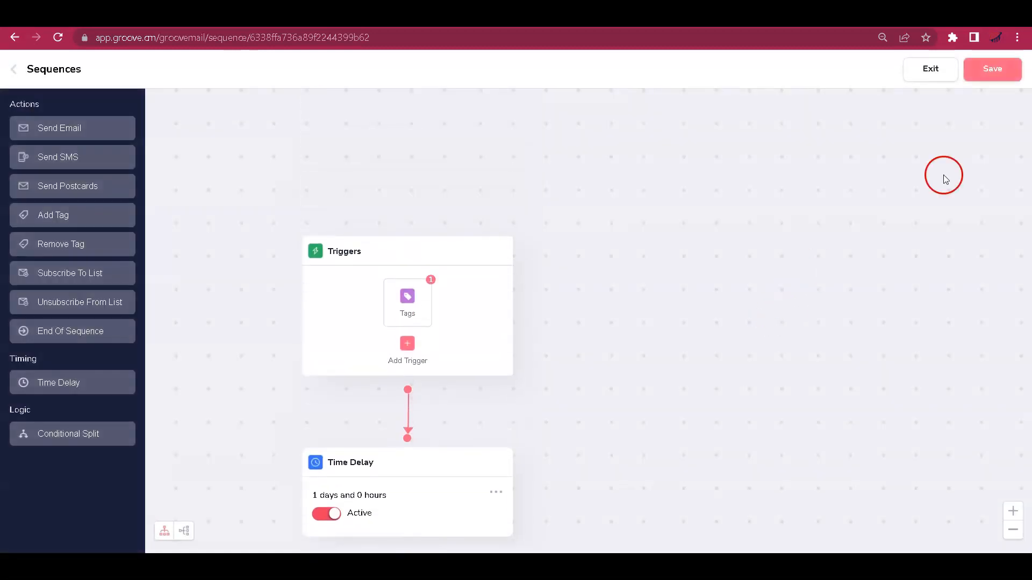
pyautogui.click(992, 70)
# Step: Open the Offer #4 sequence for editing and append an Add Tag action after Email 2 with the MY Promotion tag Offer #5
pyautogui.click(869, 306)
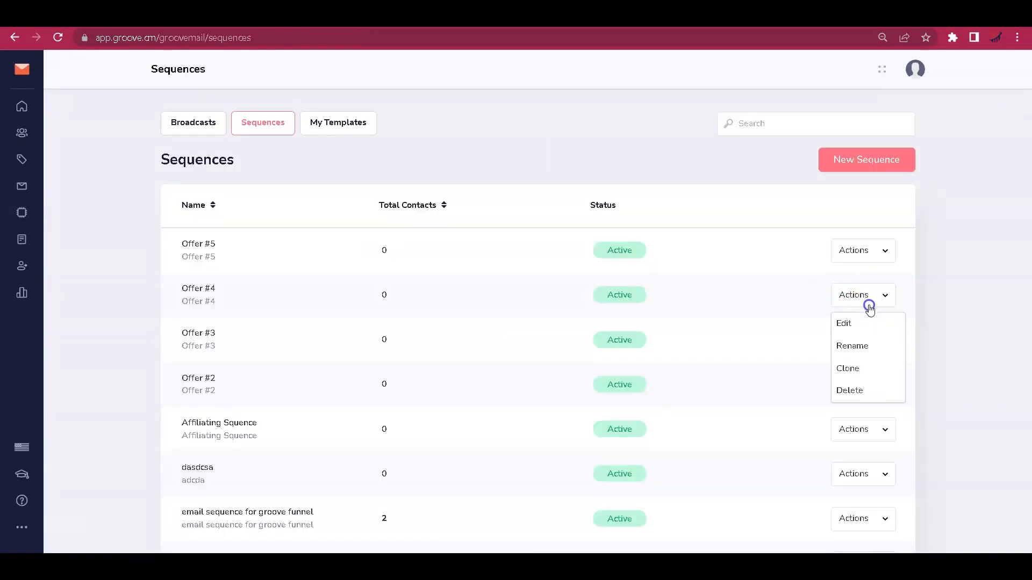
pyautogui.click(862, 323)
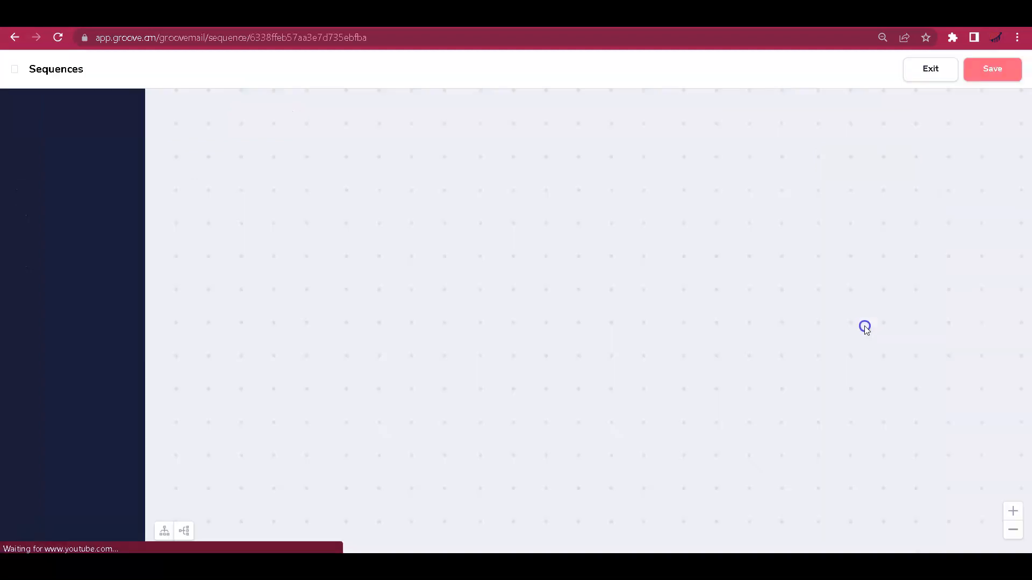
pyautogui.click(660, 323)
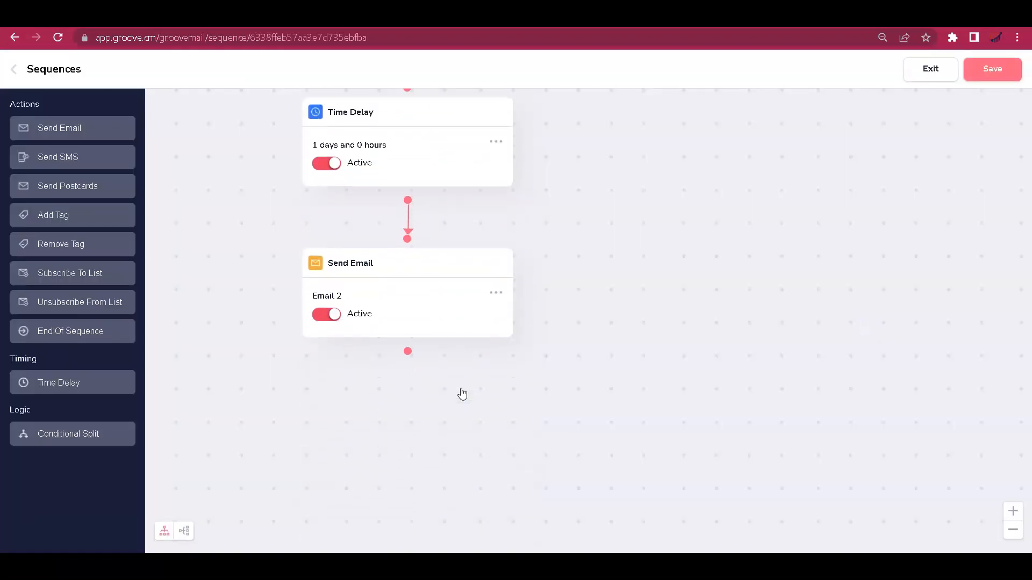
pyautogui.click(69, 210)
pyautogui.click(385, 329)
pyautogui.click(387, 290)
pyautogui.click(384, 320)
# Step: Set the Offer #5 Add Tag action's status to Active, complete it, and save the Offer #4 sequence
pyautogui.click(394, 368)
pyautogui.click(387, 396)
pyautogui.click(665, 429)
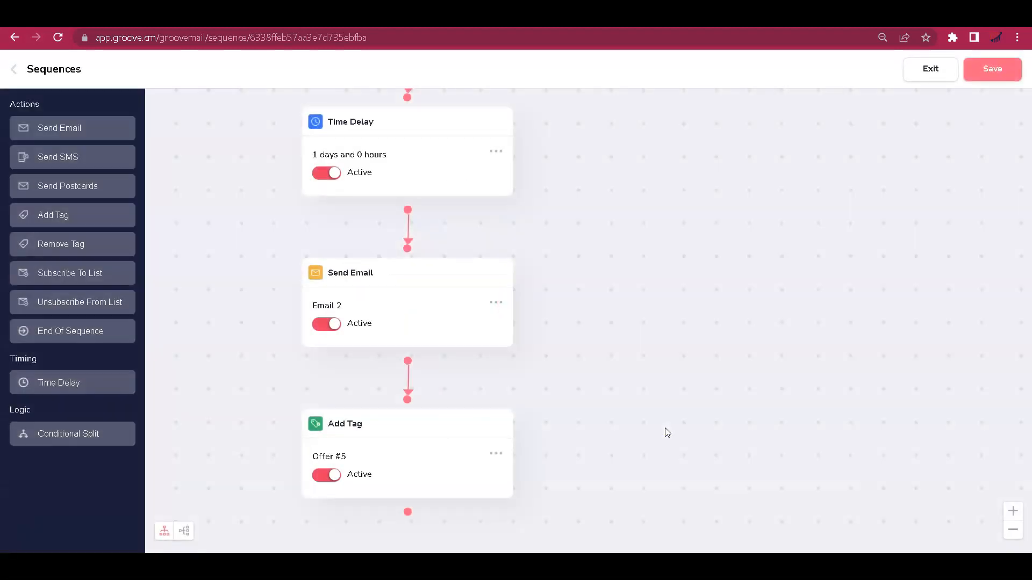
pyautogui.click(992, 69)
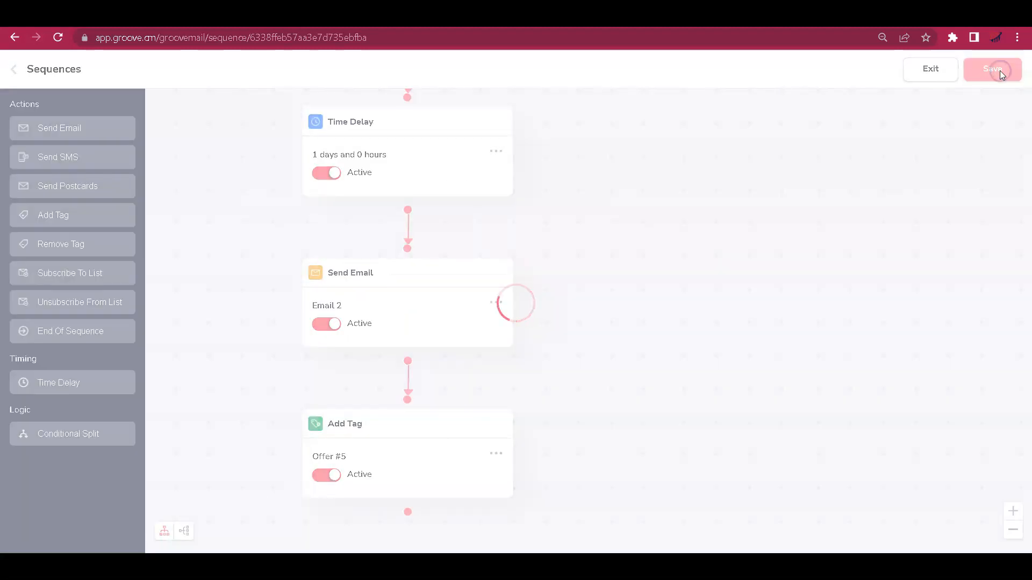
# Step: Start a new automation and add the IF trigger Contact fills form with the affiliating form
pyautogui.scroll(-2, 715, 357)
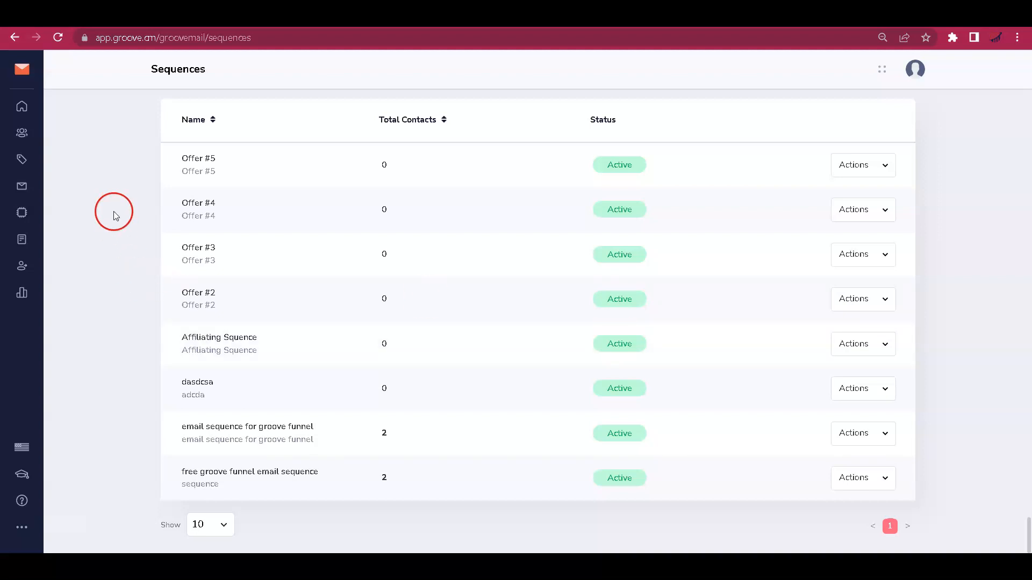
pyautogui.scroll(2, 114, 212)
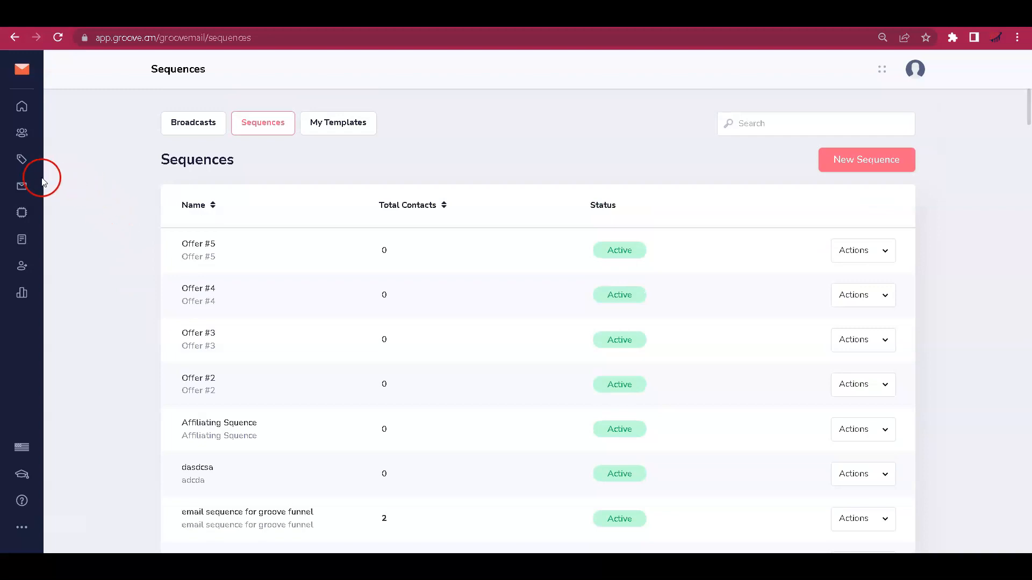
pyautogui.click(25, 216)
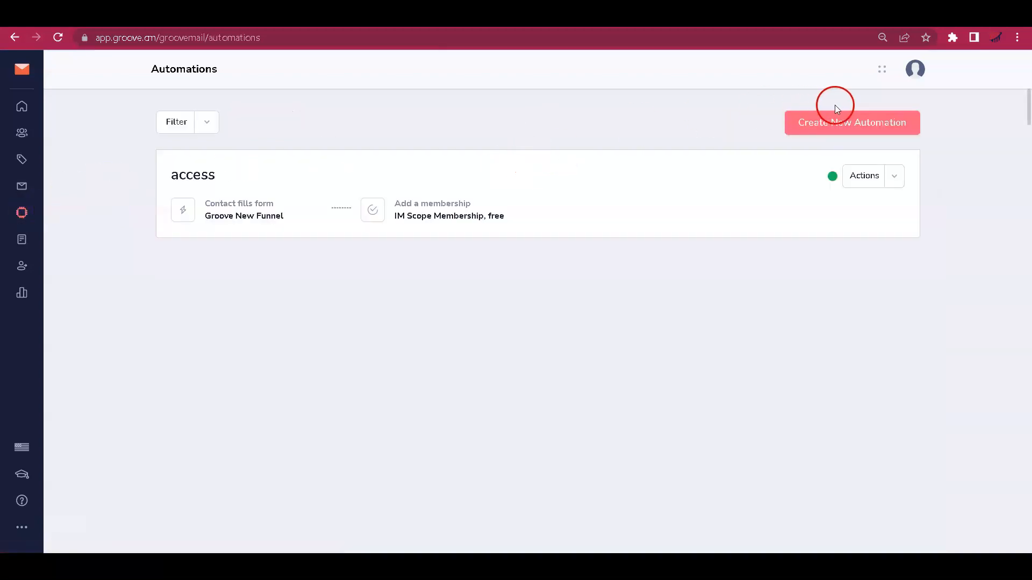
pyautogui.click(865, 122)
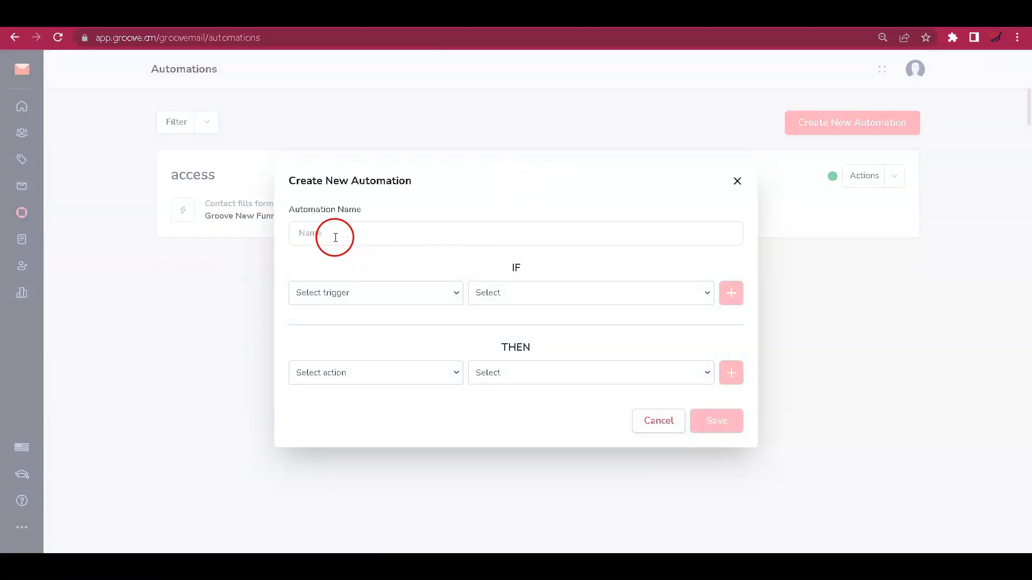
pyautogui.click(347, 290)
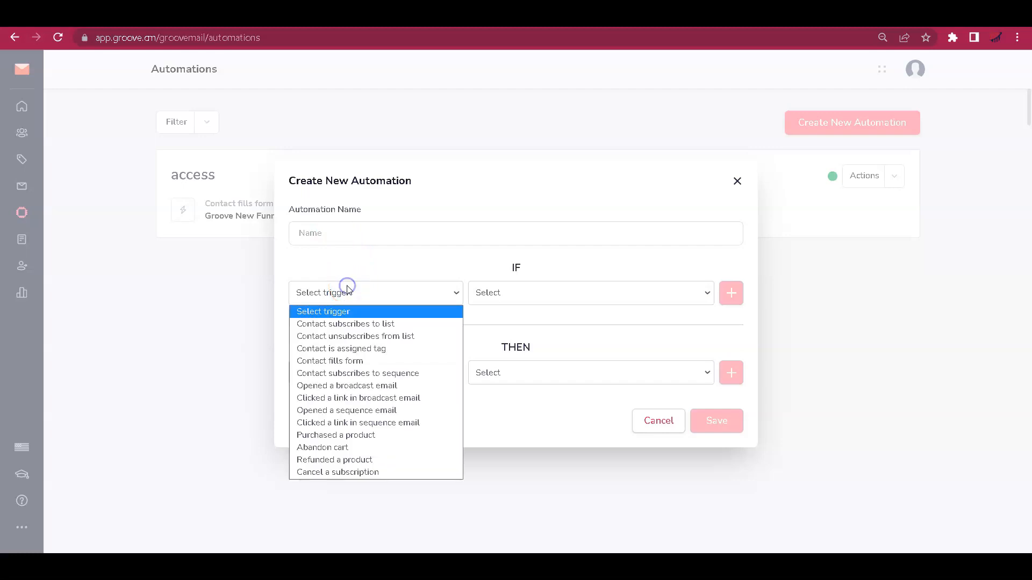
pyautogui.click(375, 361)
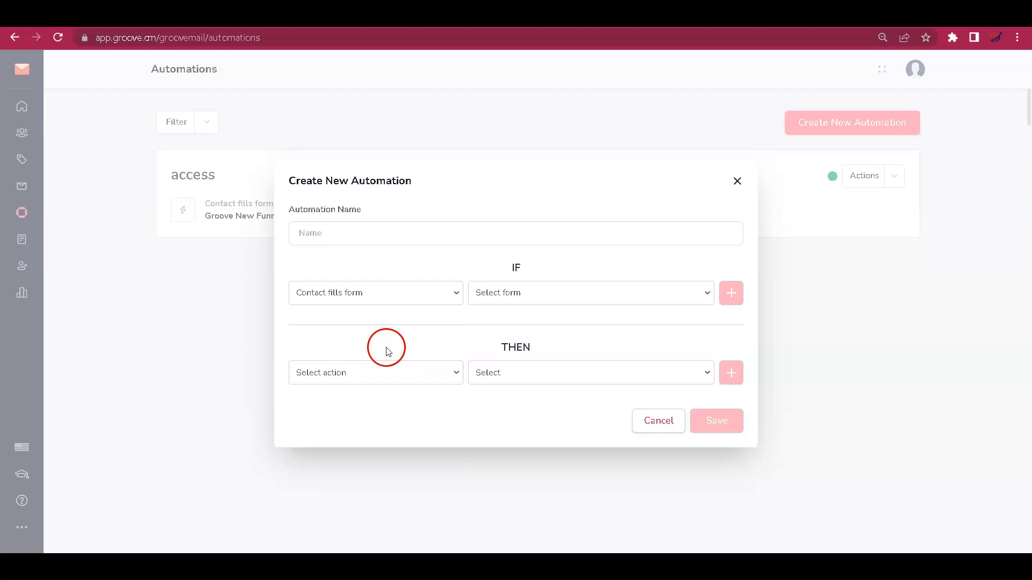
pyautogui.click(524, 293)
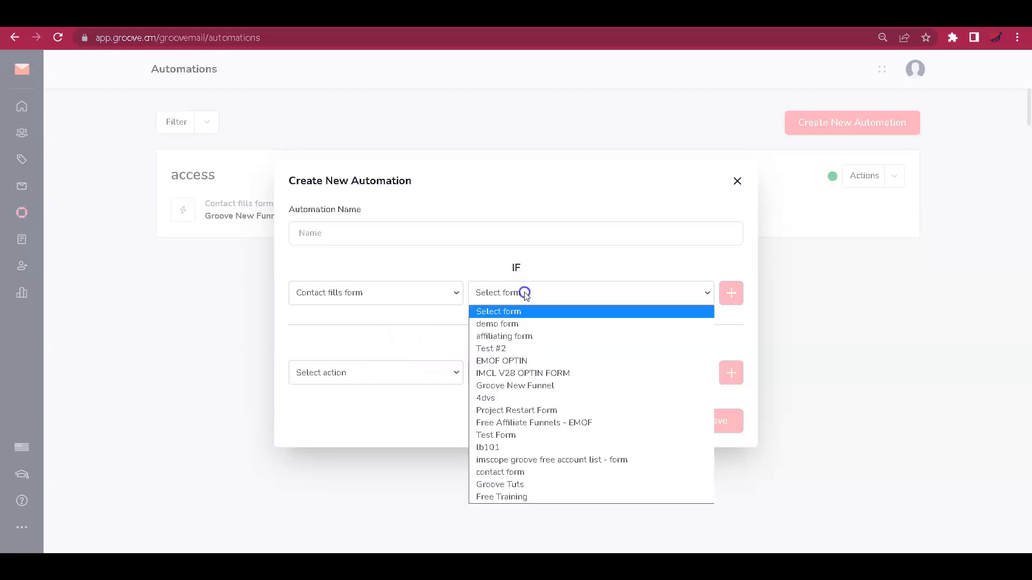
pyautogui.click(524, 336)
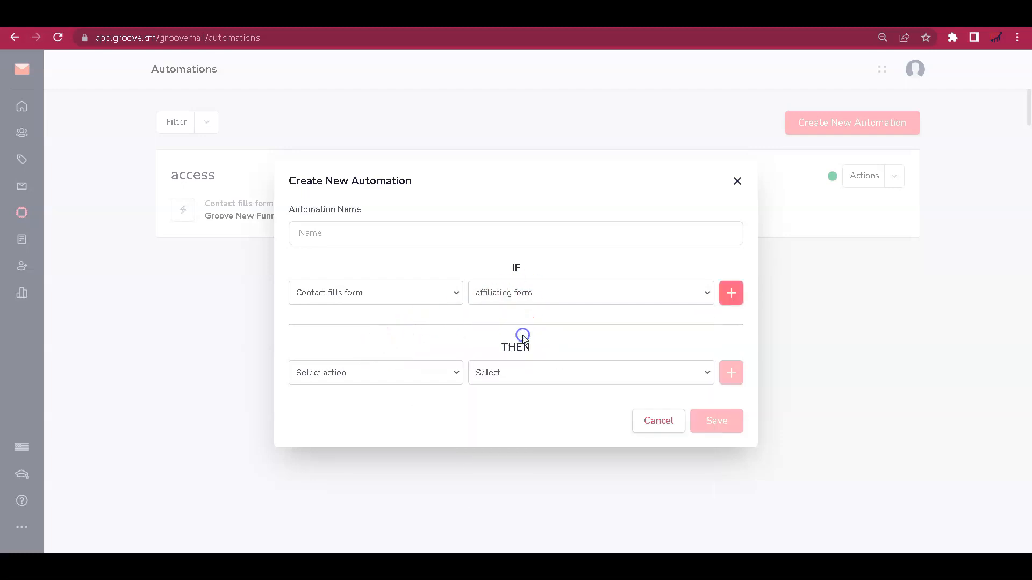
pyautogui.click(730, 295)
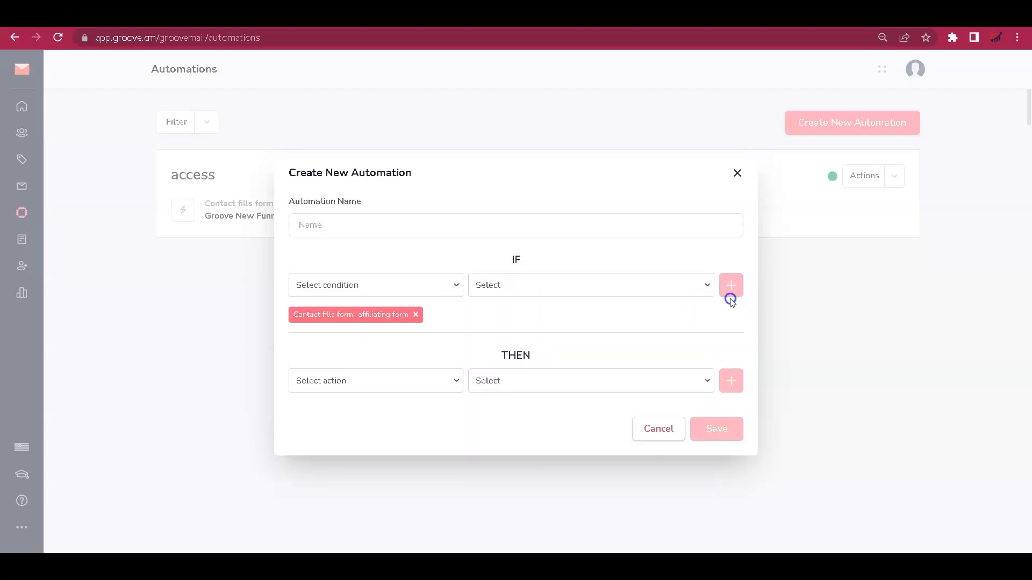
# Step: Add the THEN action Add tag with the Affiliating tag from the MY Promotion category to the automation
pyautogui.click(350, 376)
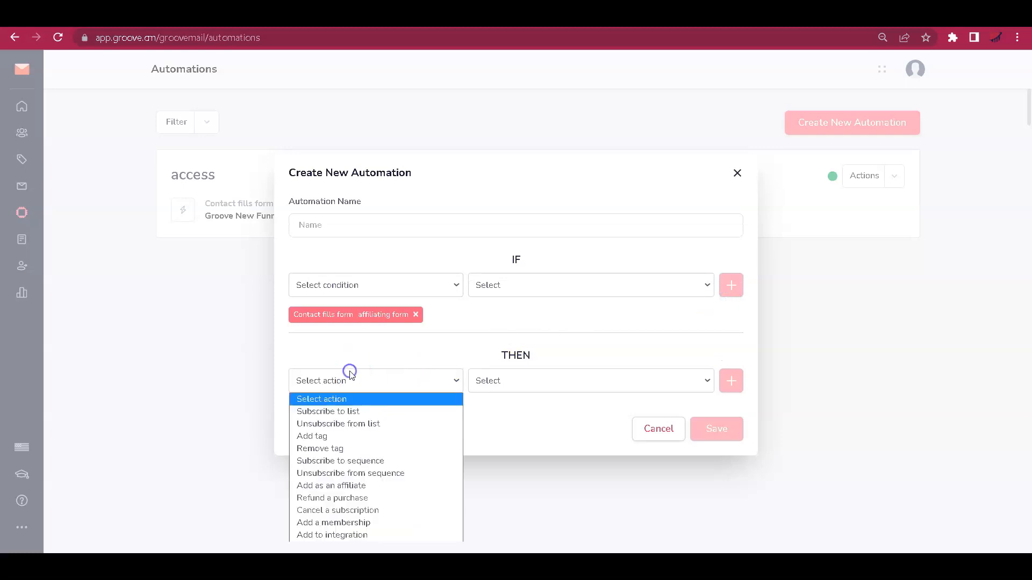
pyautogui.click(326, 436)
pyautogui.click(546, 388)
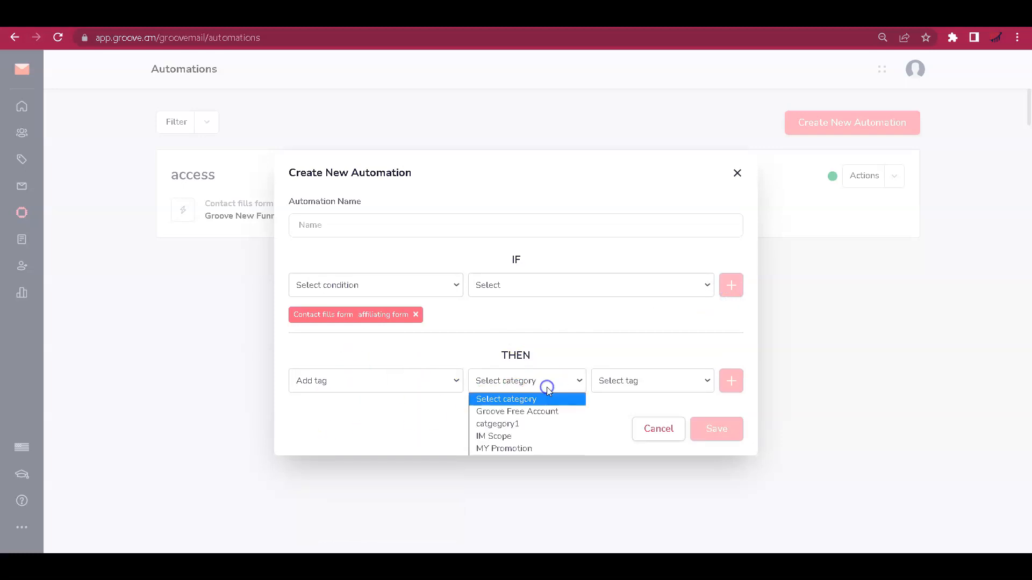
pyautogui.click(493, 423)
pyautogui.click(633, 385)
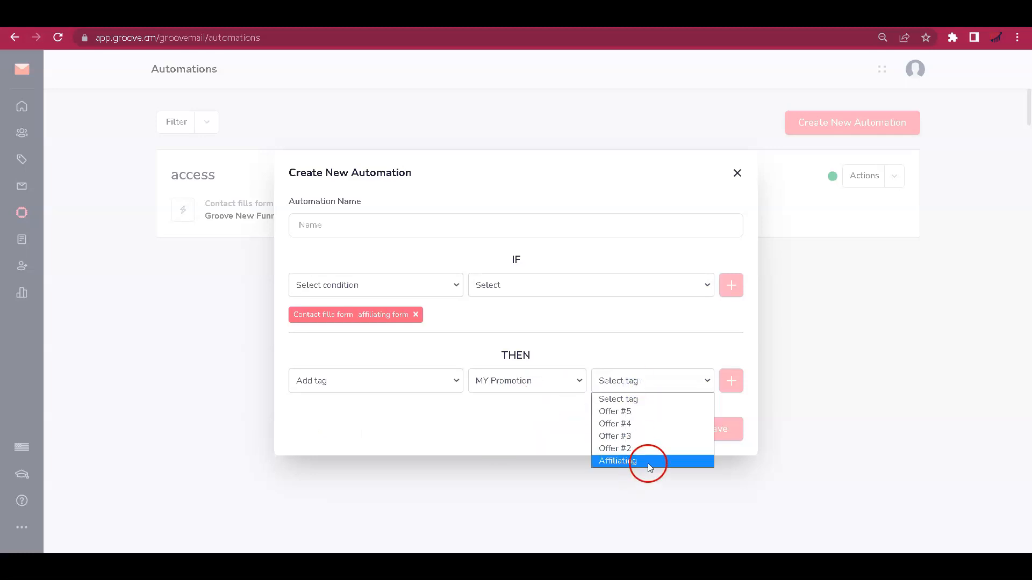
pyautogui.click(618, 461)
pyautogui.click(730, 381)
# Step: Name the new automation "affiliating automation" and save it
pyautogui.click(716, 436)
pyautogui.click(372, 209)
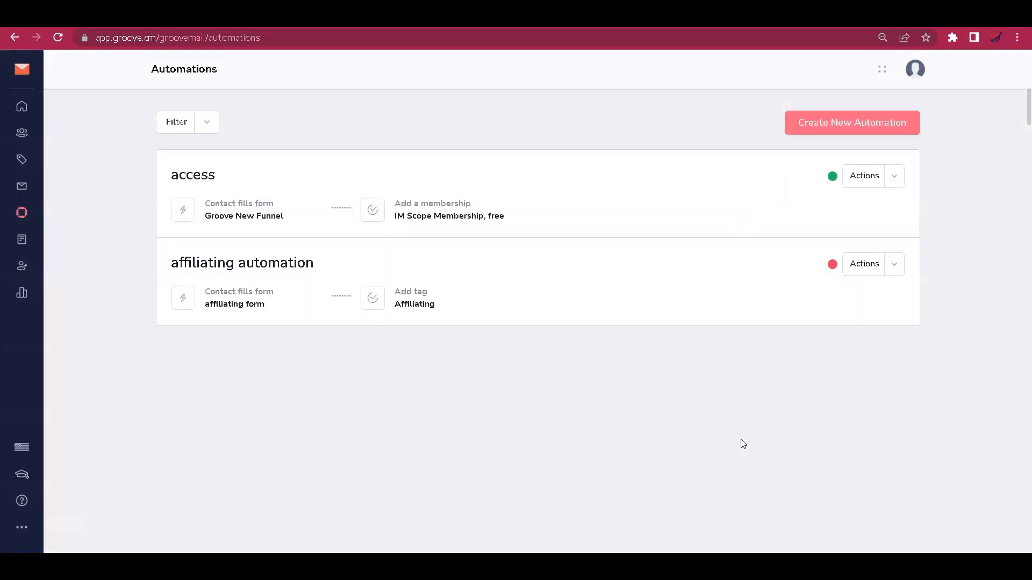
pyautogui.click(599, 263)
# Step: Activate the affiliating automation by resuming it
pyautogui.click(896, 269)
pyautogui.click(874, 315)
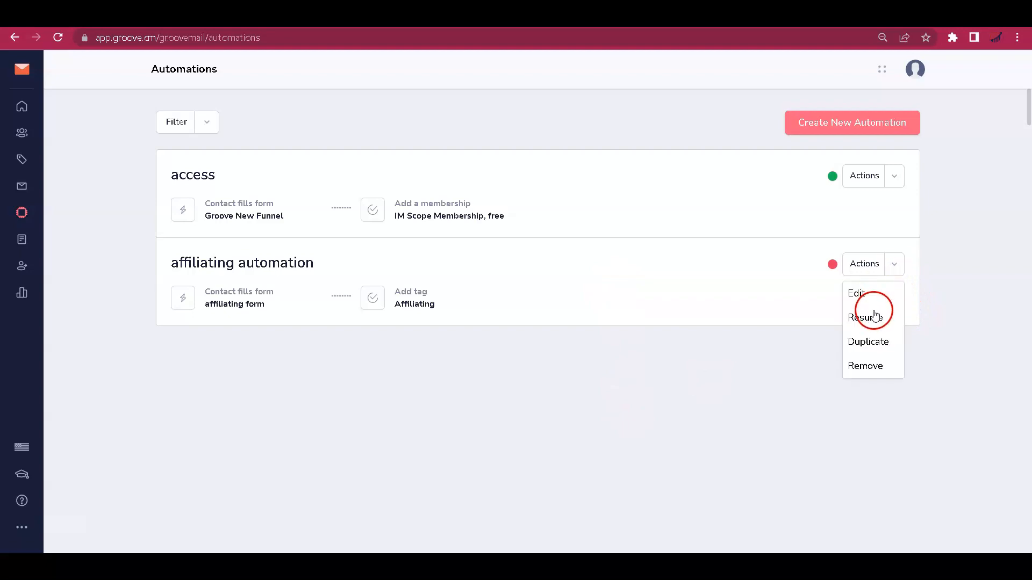
pyautogui.click(874, 316)
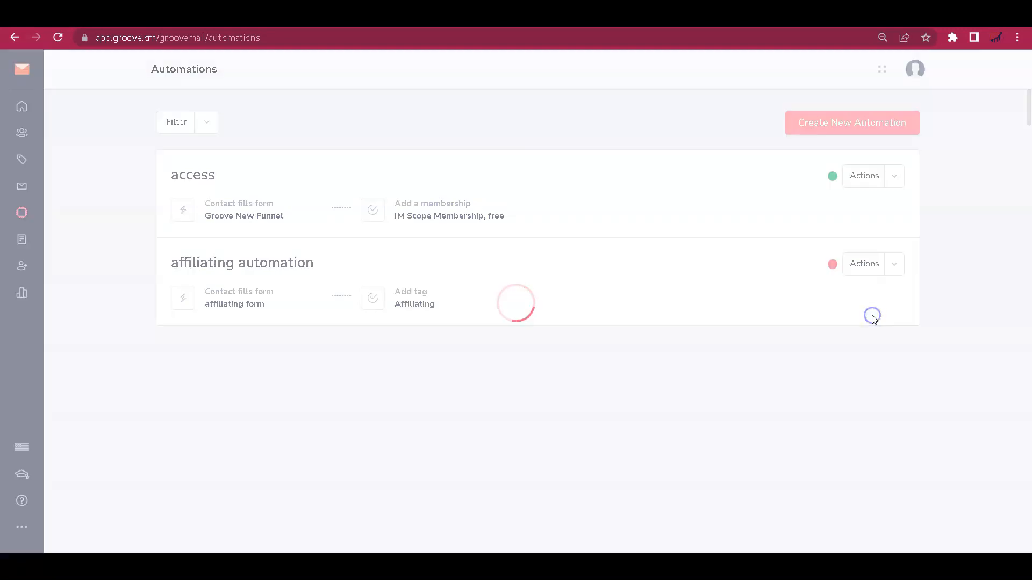